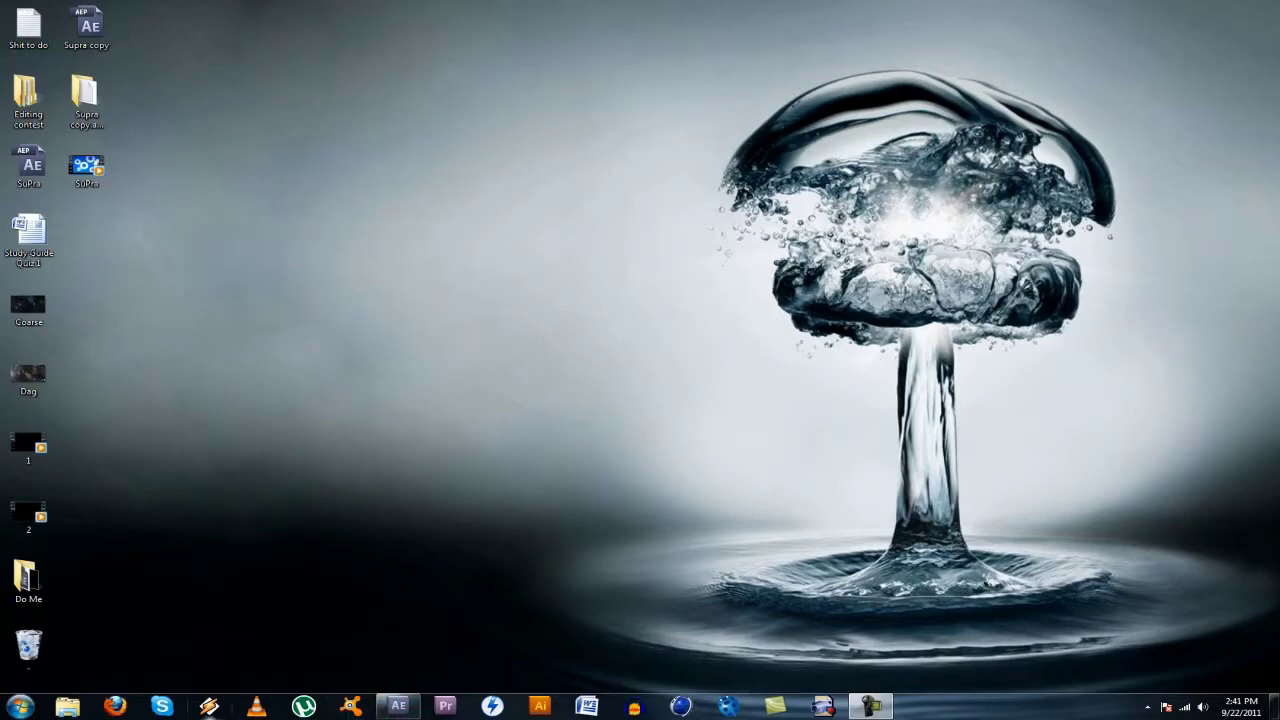
# Step: Restore the After Effects window showing Comp 2 with the gameplay .mov clip
pyautogui.click(398, 707)
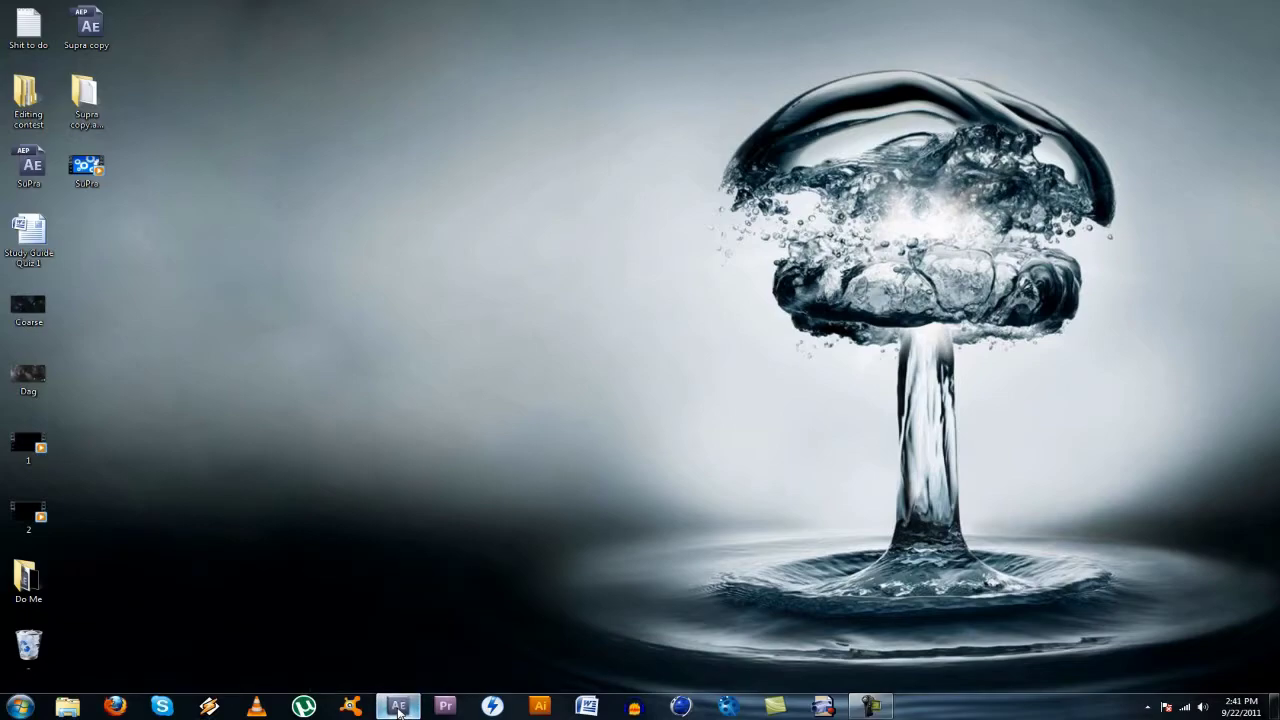
pyautogui.click(398, 707)
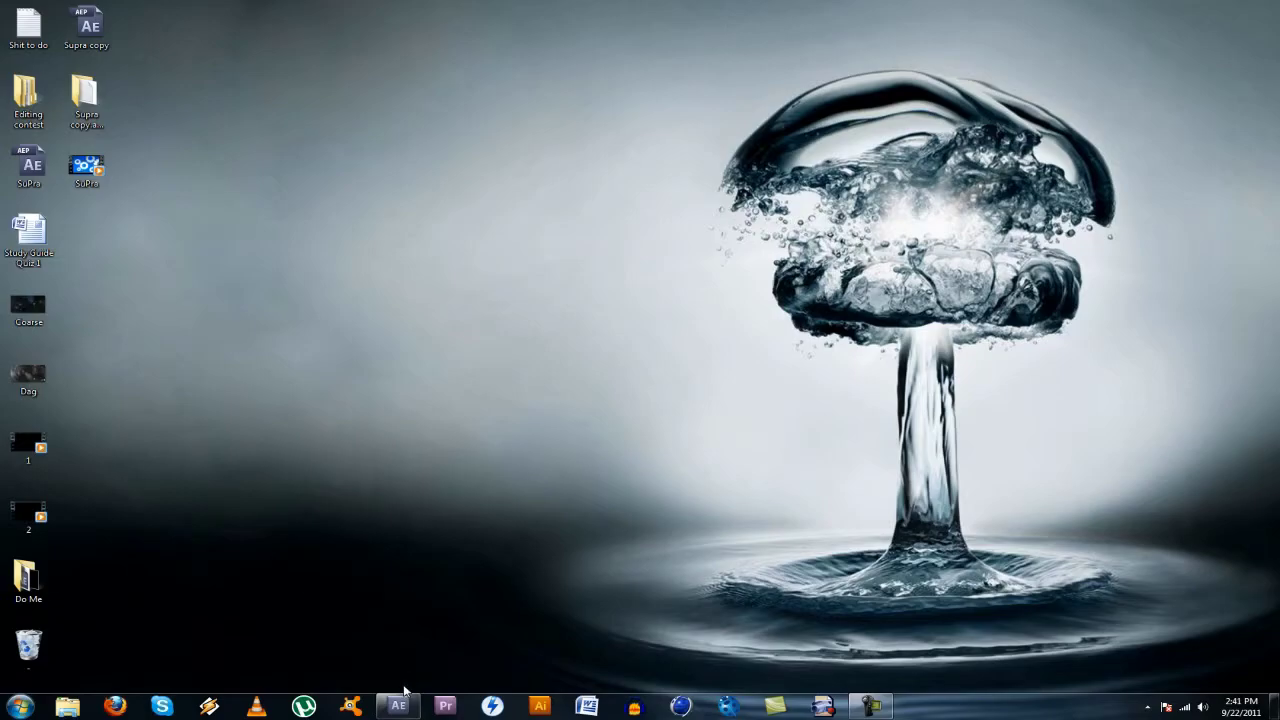
pyautogui.click(398, 706)
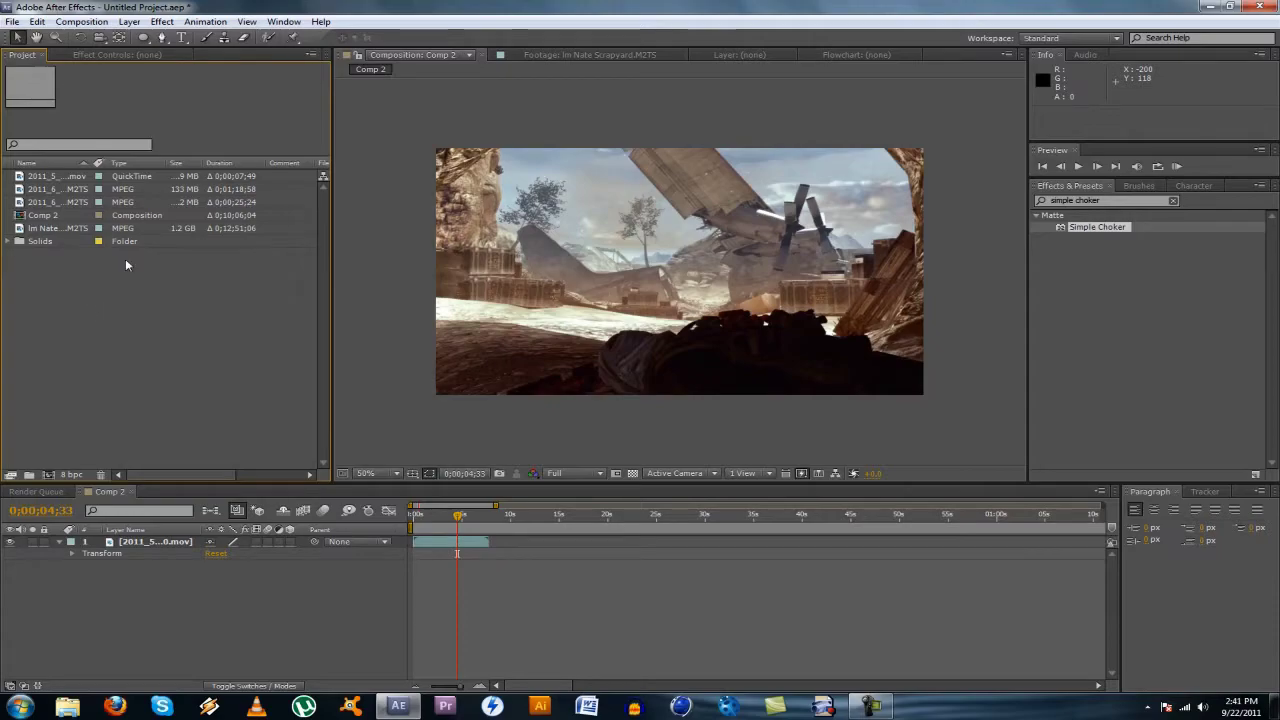
pyautogui.click(129, 21)
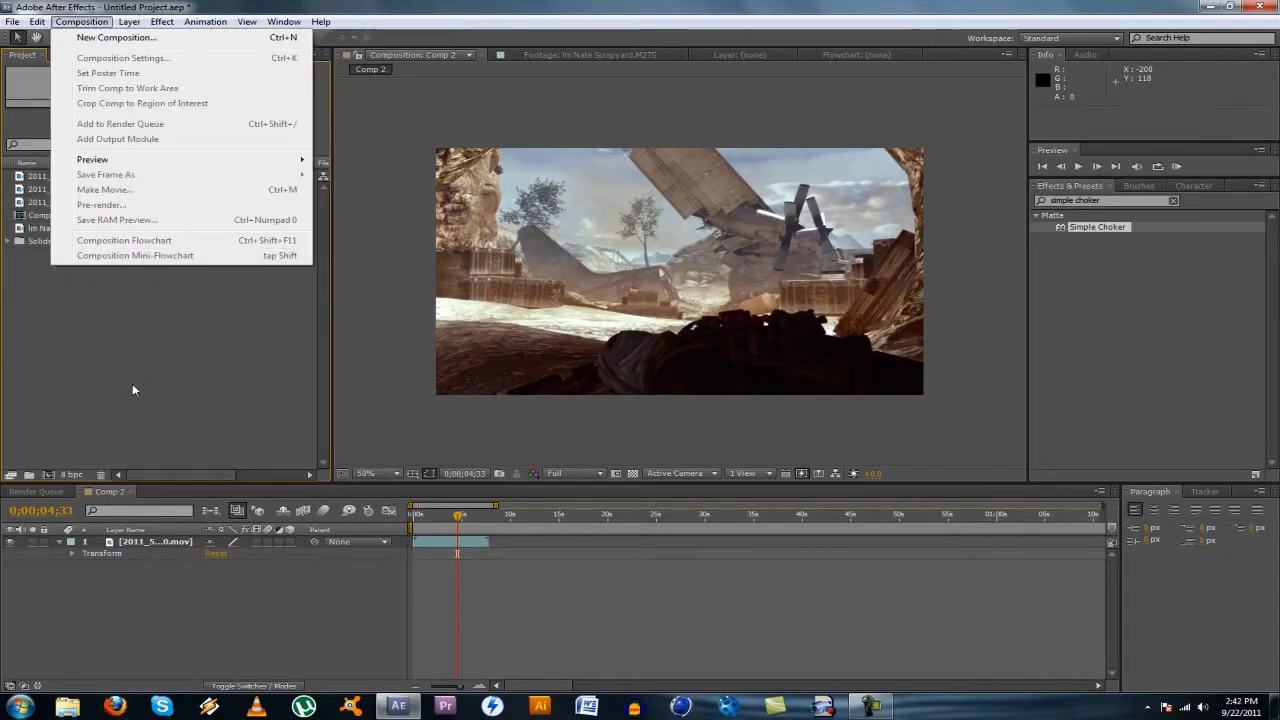
pyautogui.click(132, 383)
pyautogui.click(129, 21)
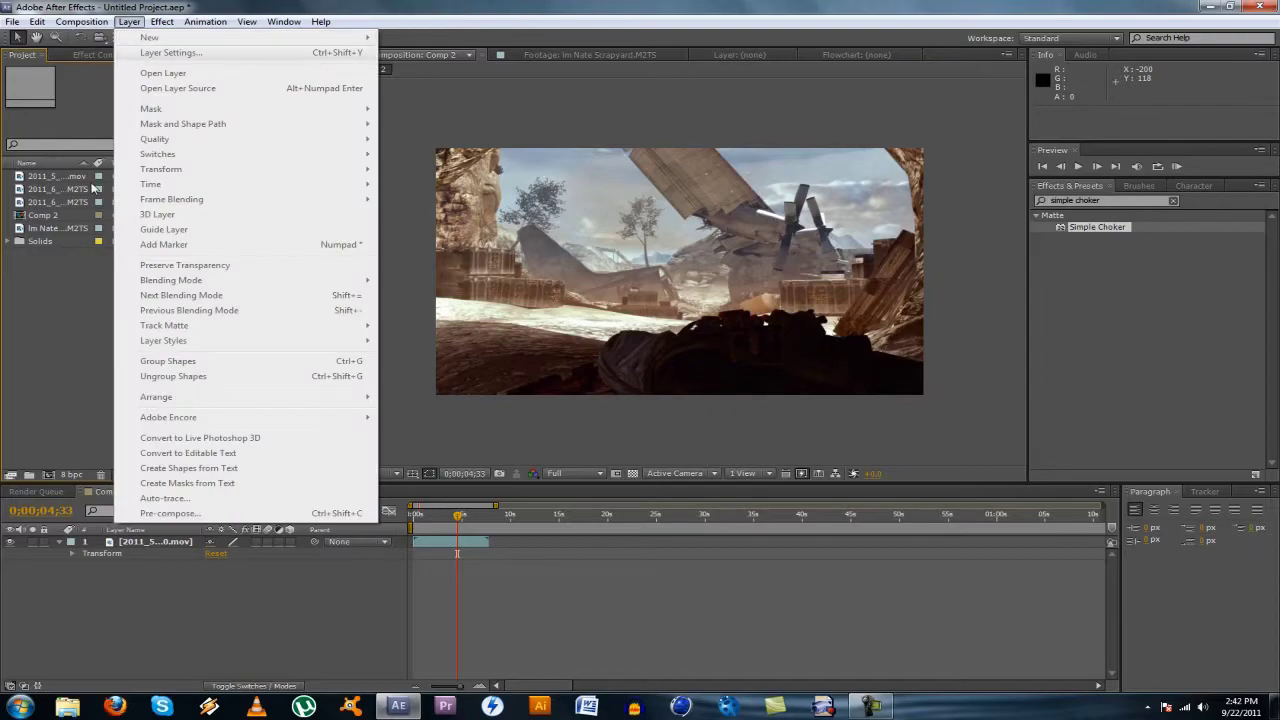
pyautogui.click(44, 215)
pyautogui.hotkey('ctrl', 't')
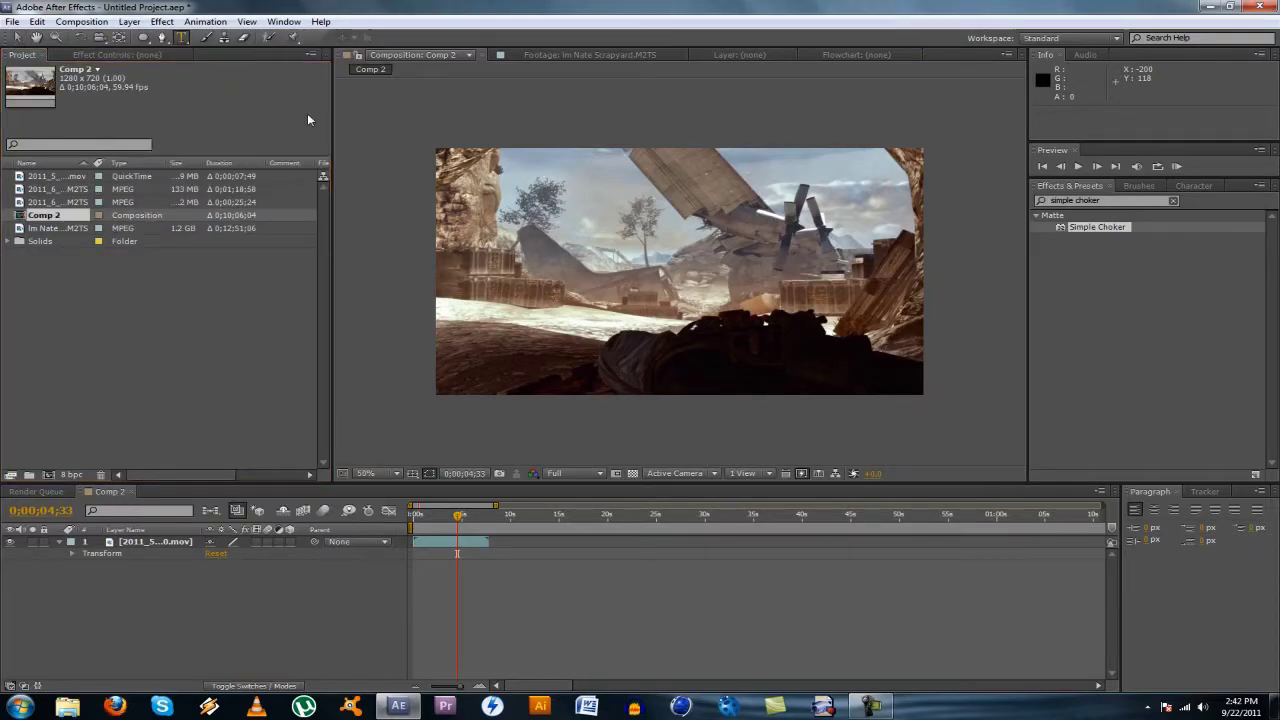
pyautogui.click(594, 262)
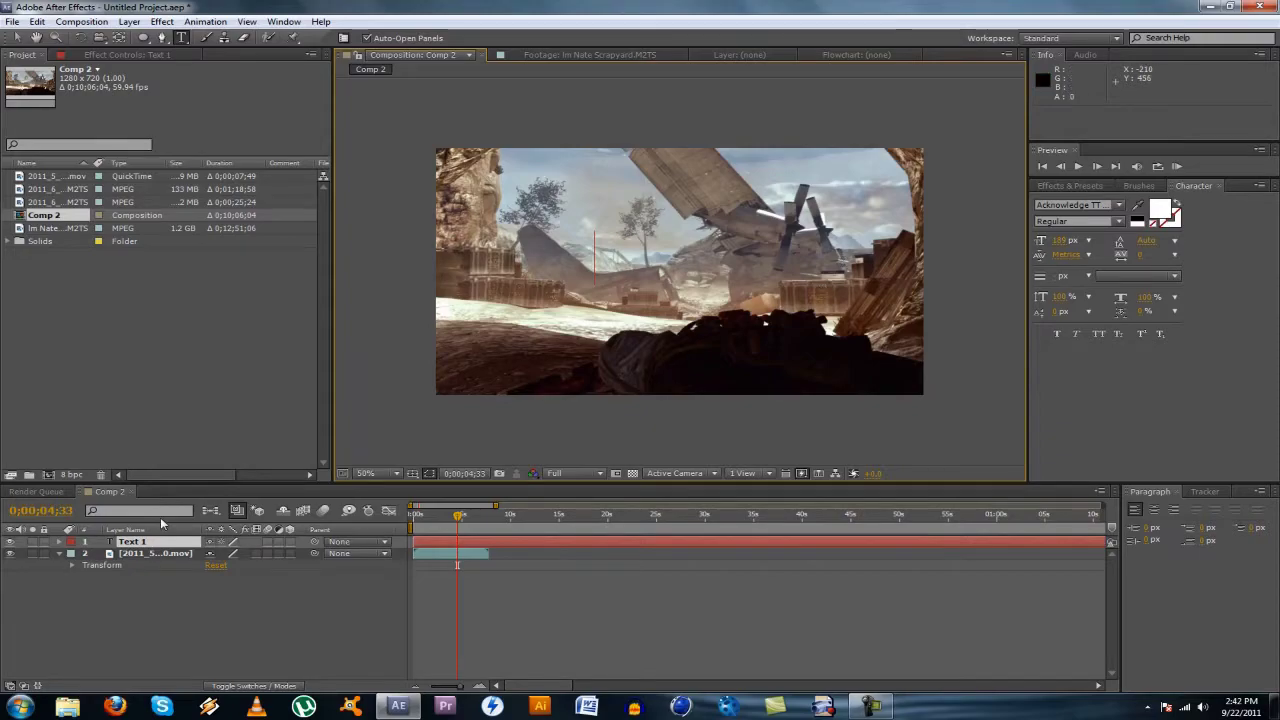
pyautogui.click(157, 609)
pyautogui.click(132, 541)
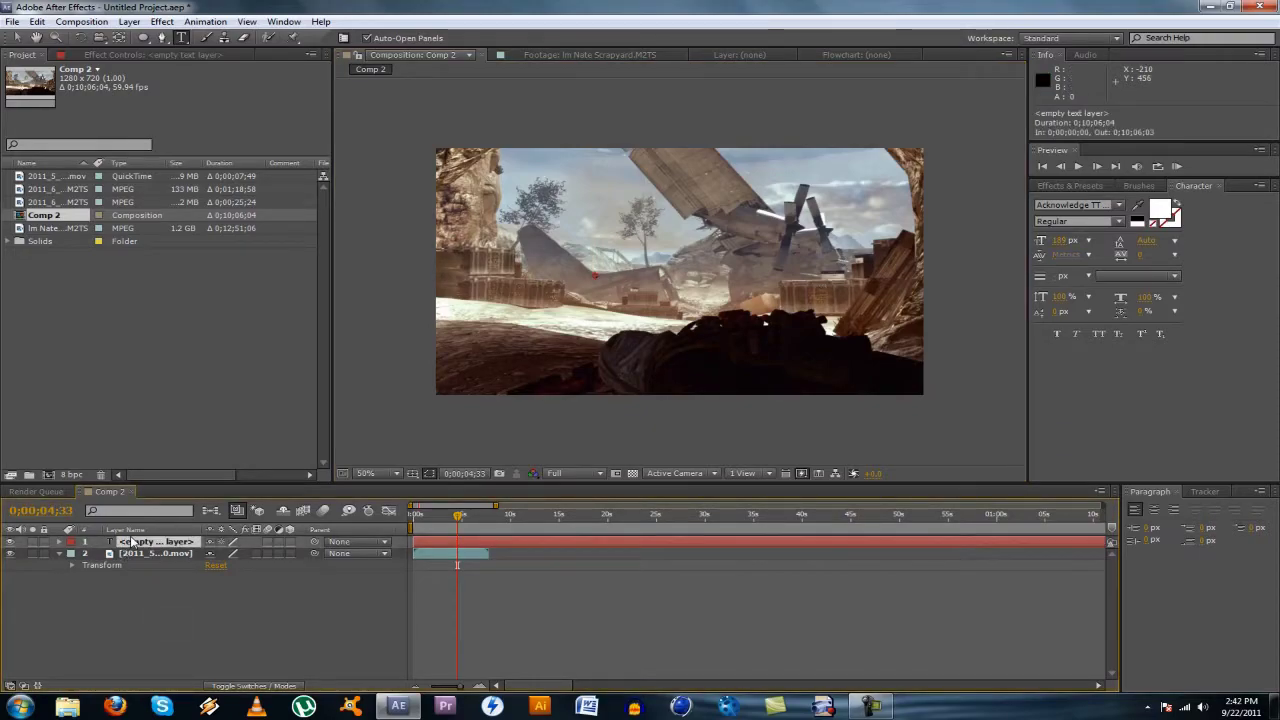
pyautogui.press('Delete')
pyautogui.click(129, 21)
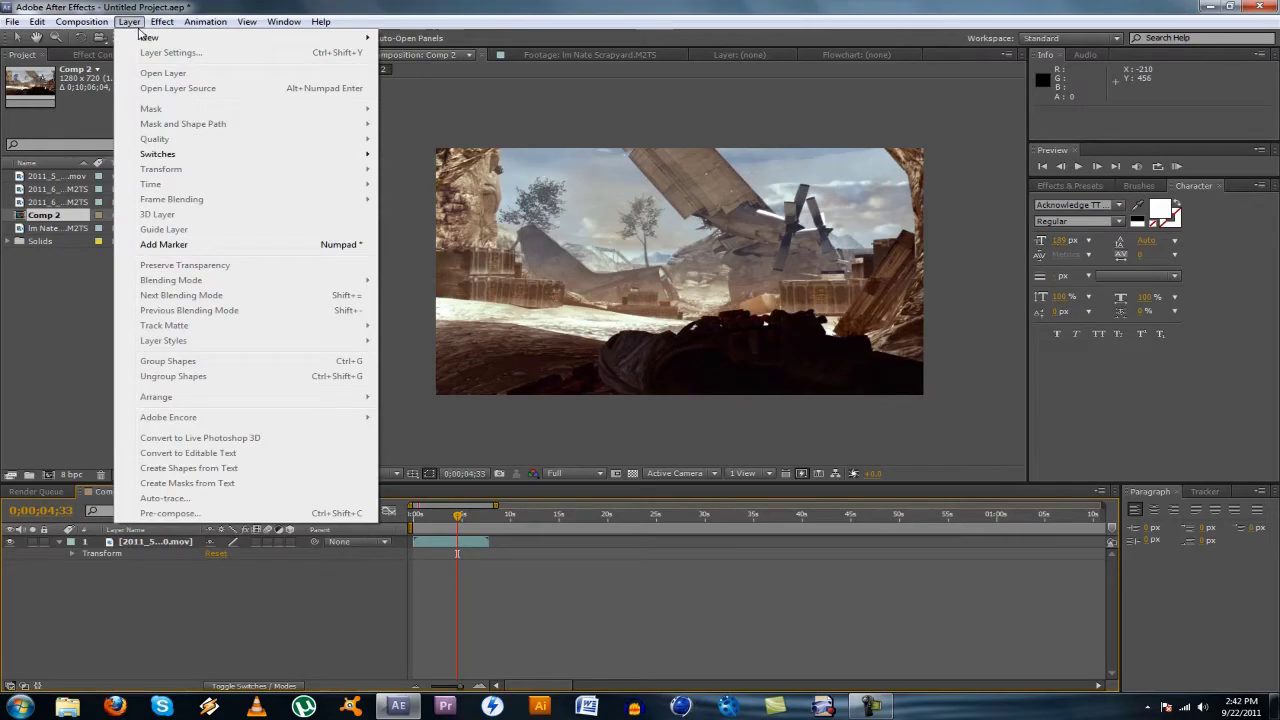
pyautogui.moveTo(150, 37)
pyautogui.click(510, 37)
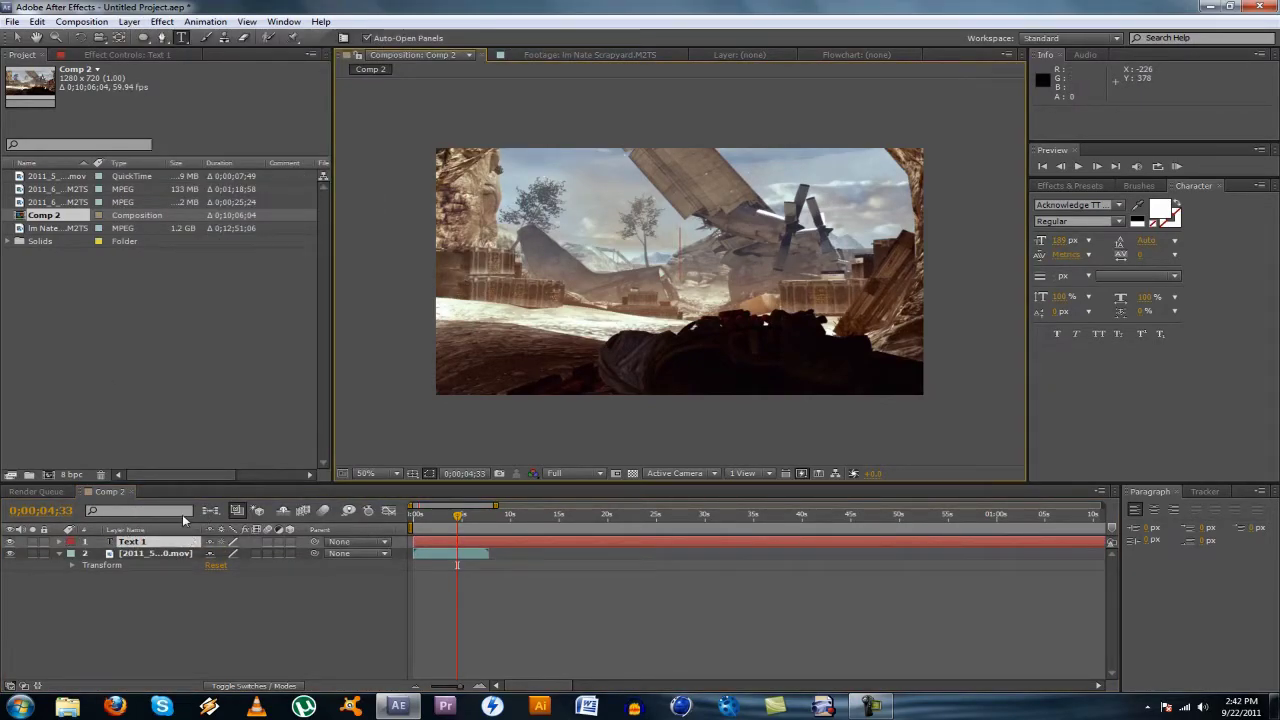
pyautogui.click(150, 543)
pyautogui.press('Delete')
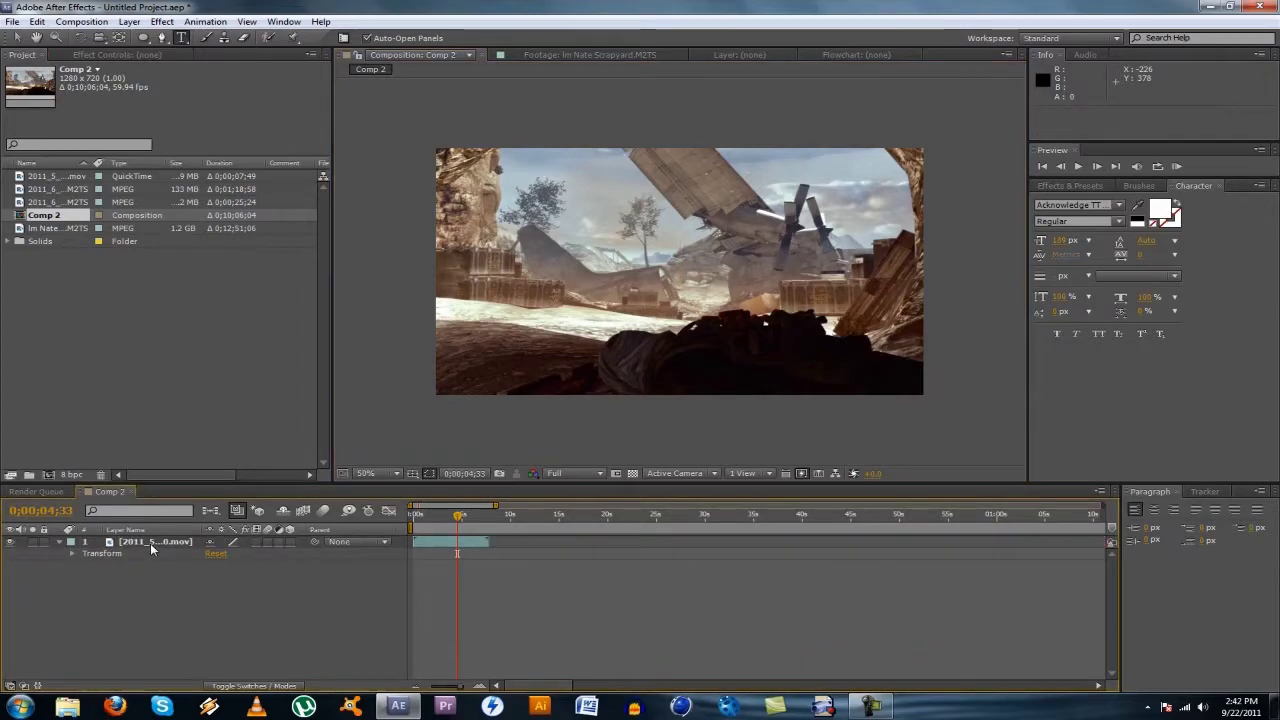
# Step: Create a 1280x720 composition and type the word TRACK in the middle of it
pyautogui.click(48, 474)
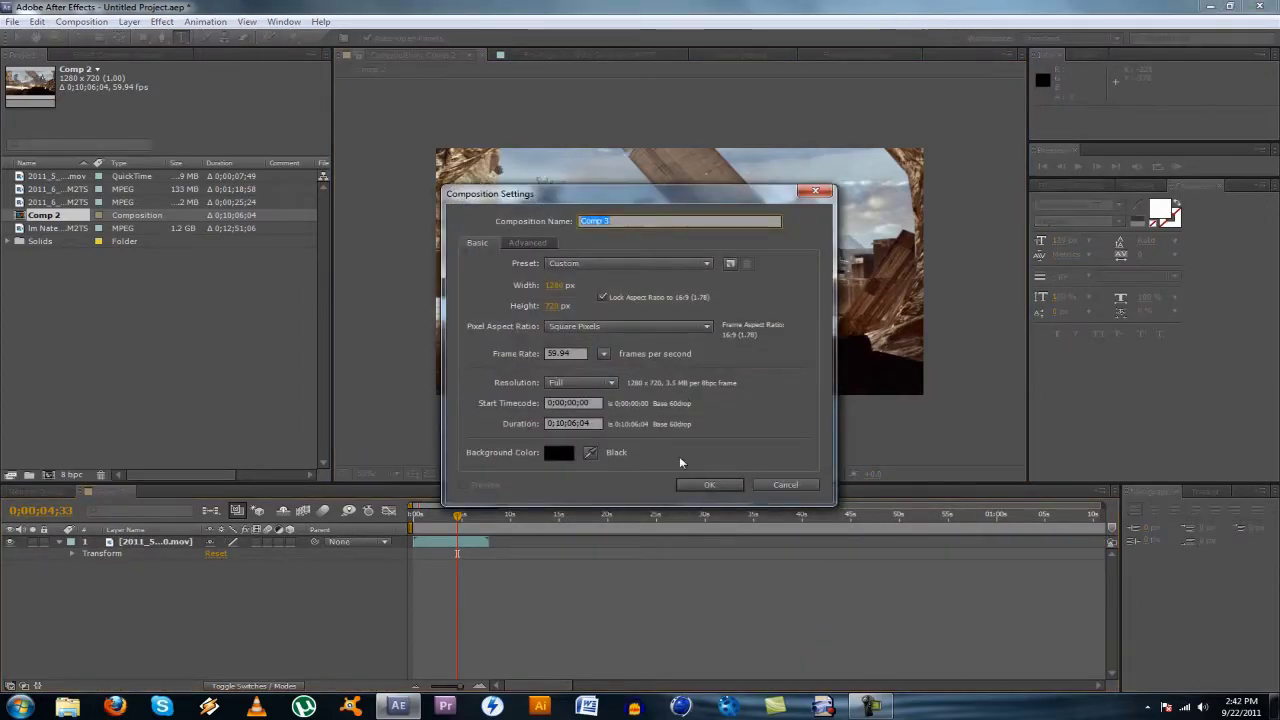
pyautogui.click(706, 485)
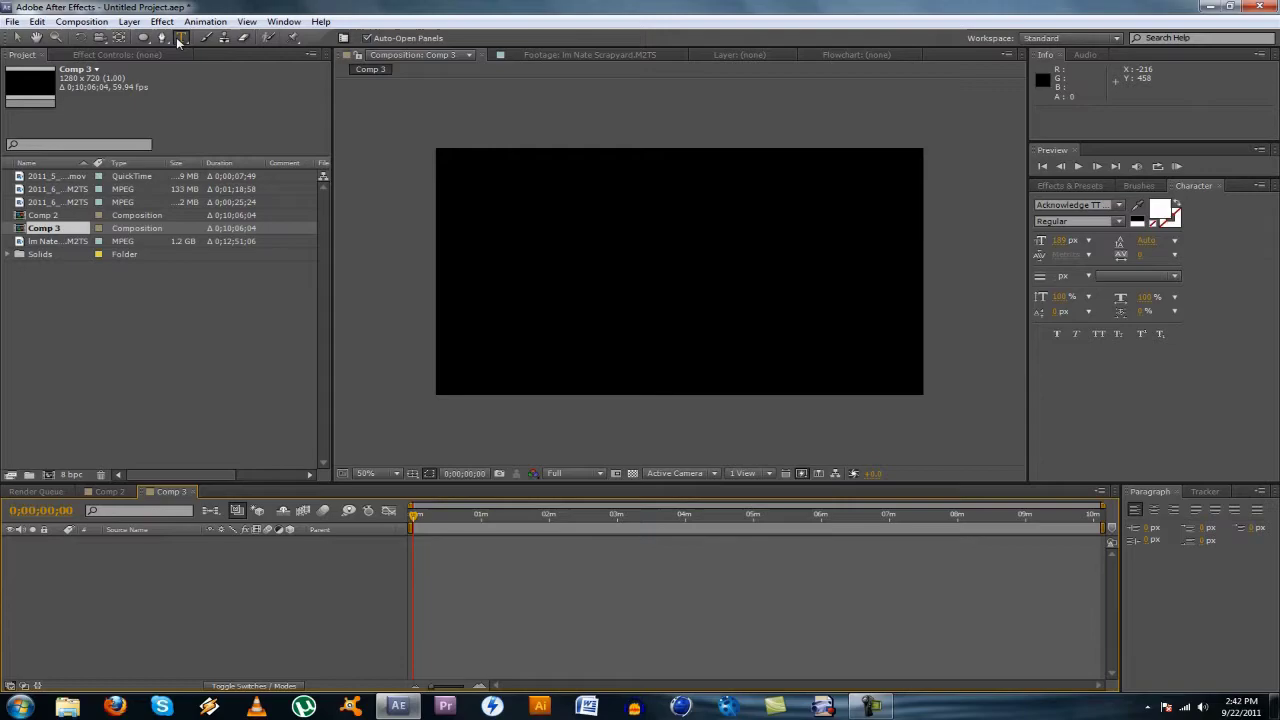
pyautogui.click(576, 283)
pyautogui.write('TRACK')
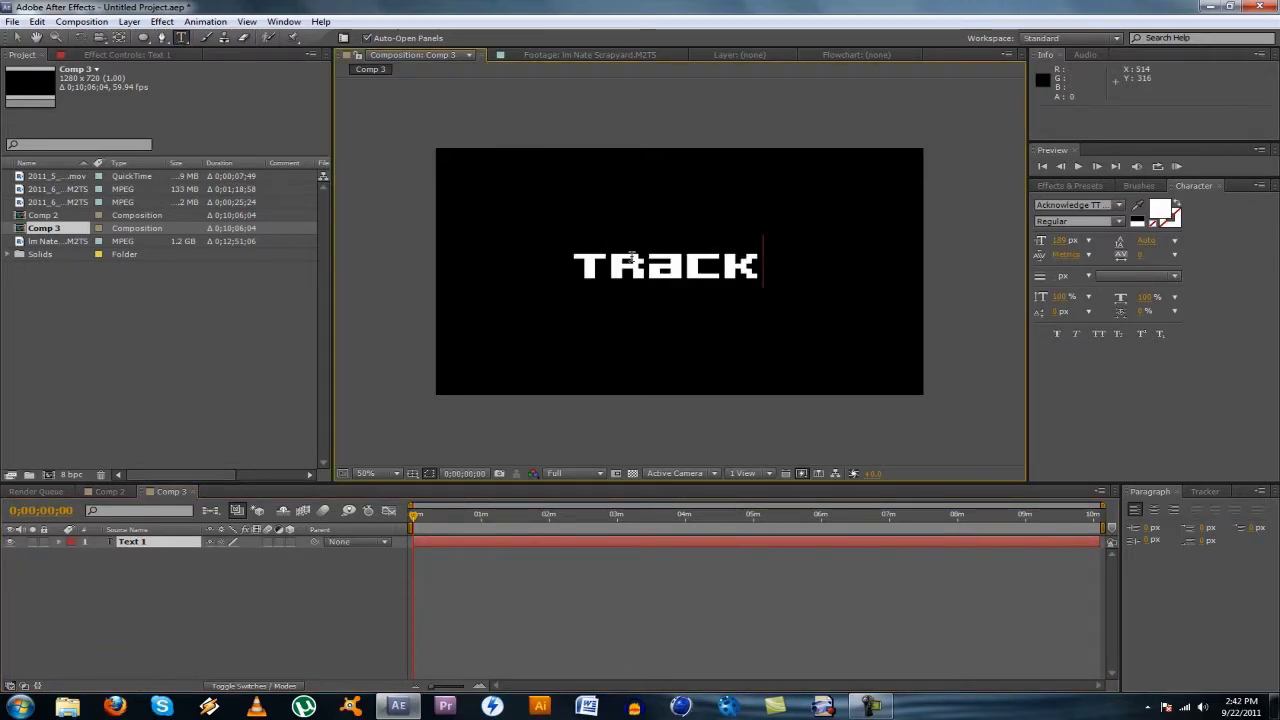
# Step: Rename Comp 3 to 'Original Text'
pyautogui.click(39, 369)
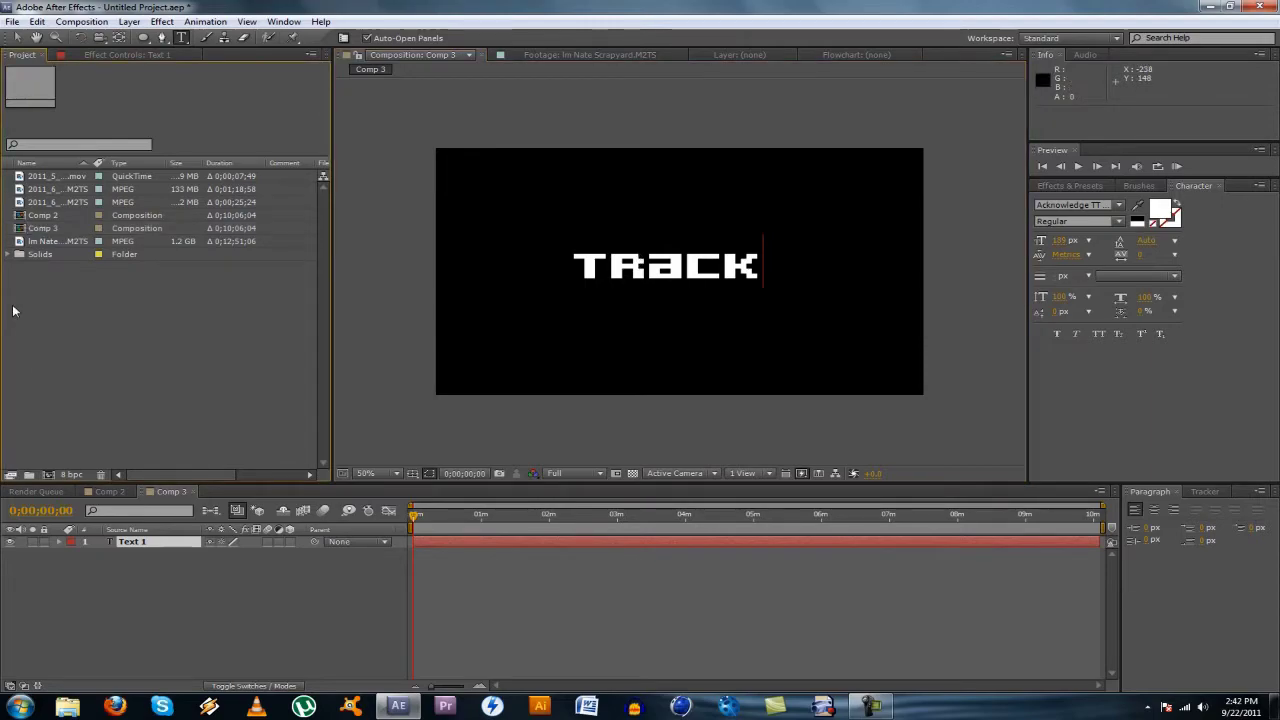
pyautogui.click(46, 230)
pyautogui.press('Return')
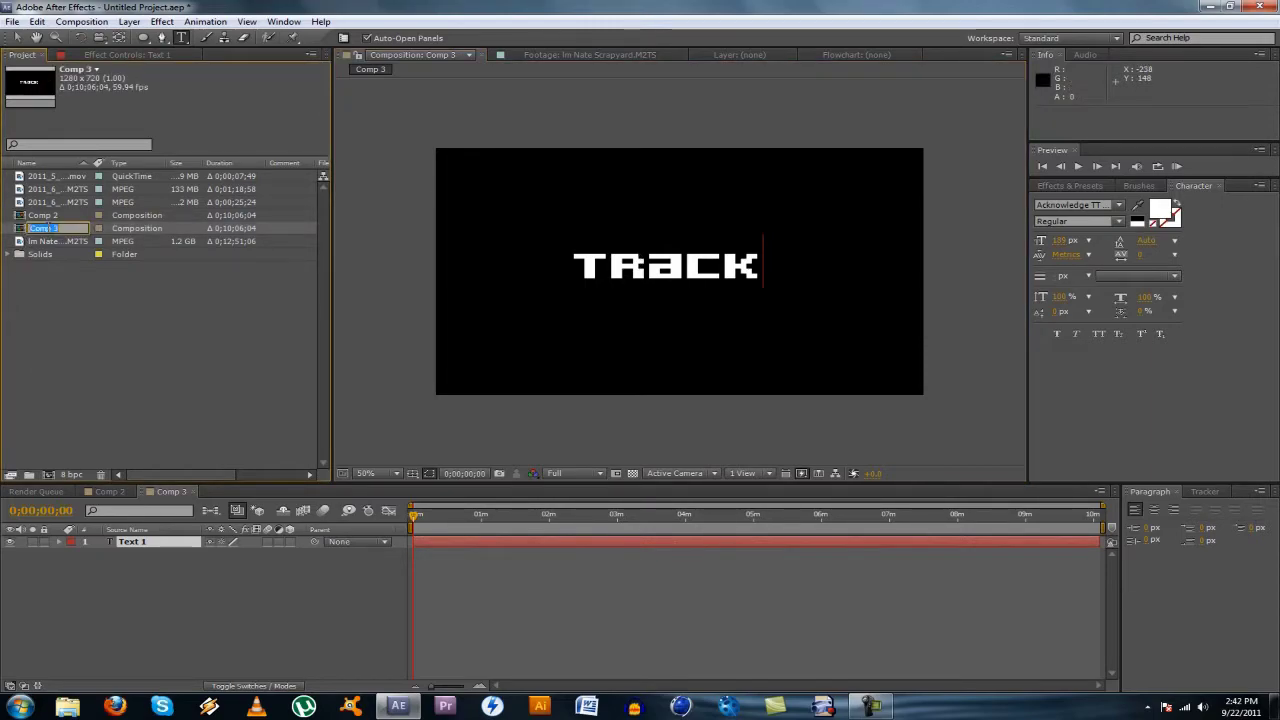
pyautogui.write('Original Te')
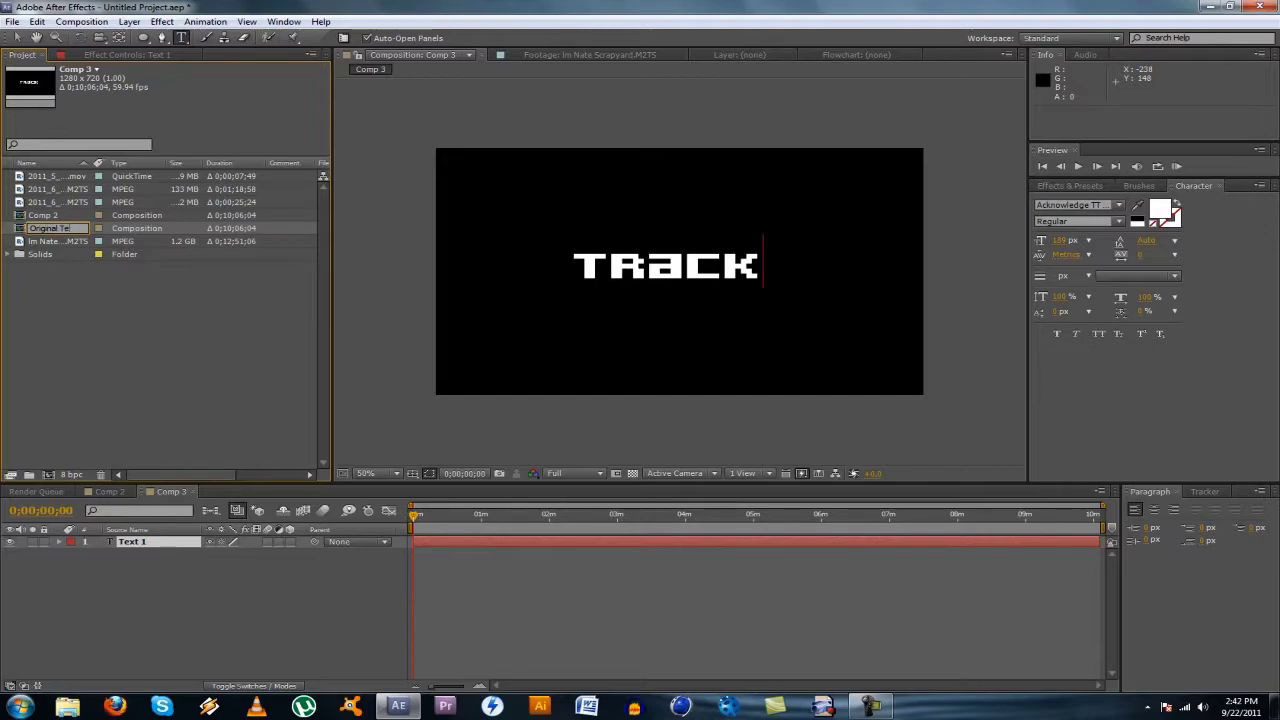
pyautogui.write('xt')
pyautogui.press('Return')
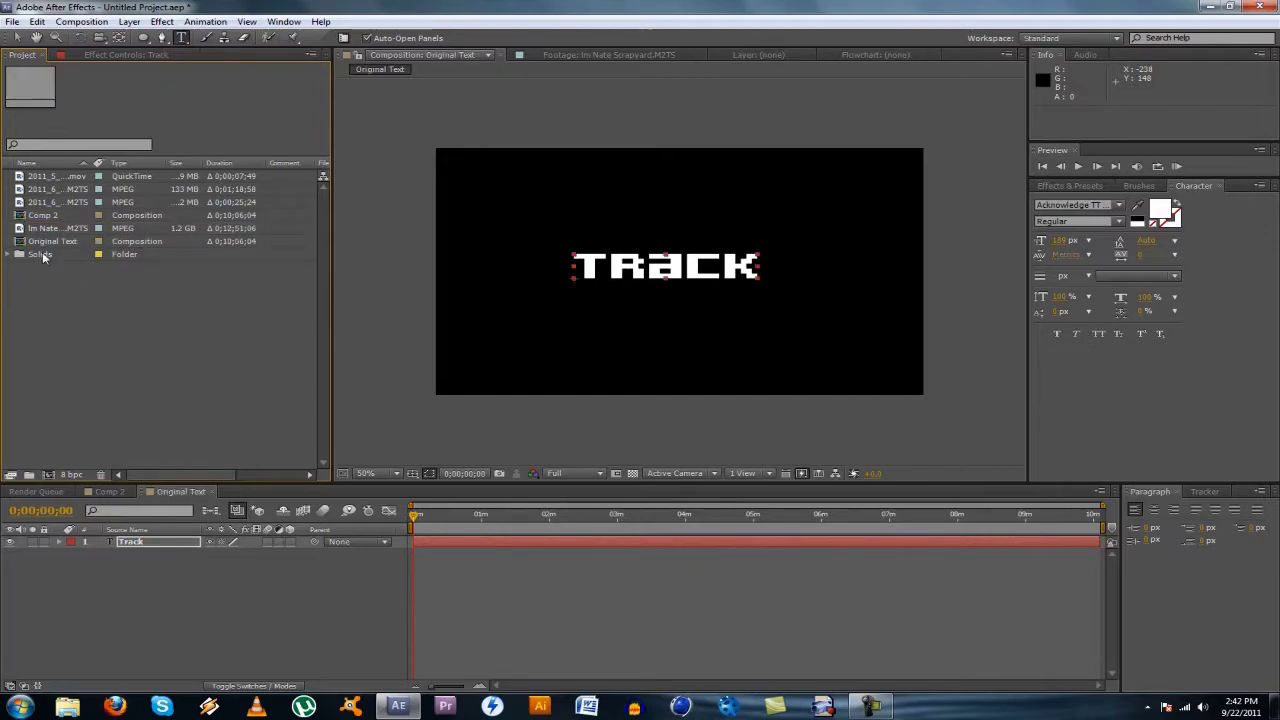
# Step: Nest Original Text in a new composition and rename it 'Front'
pyautogui.click(30, 242)
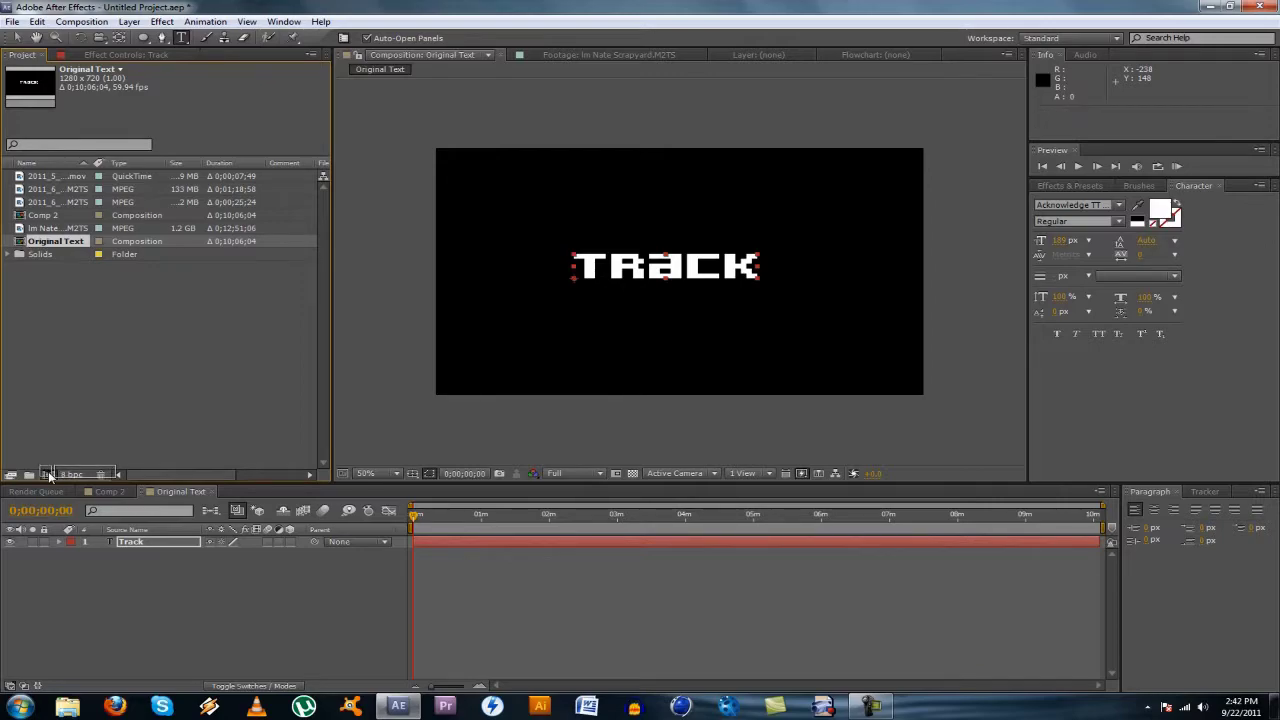
pyautogui.moveTo(50, 475); pyautogui.dragTo(48, 474)
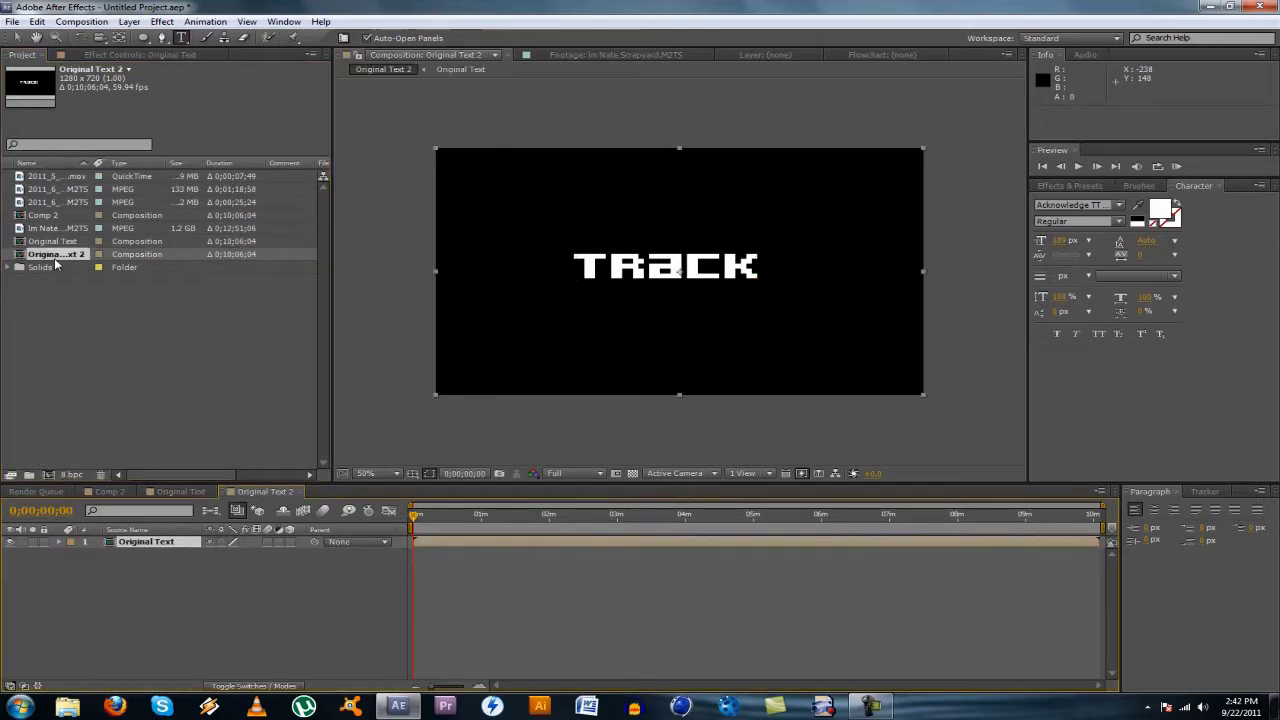
pyautogui.click(91, 292)
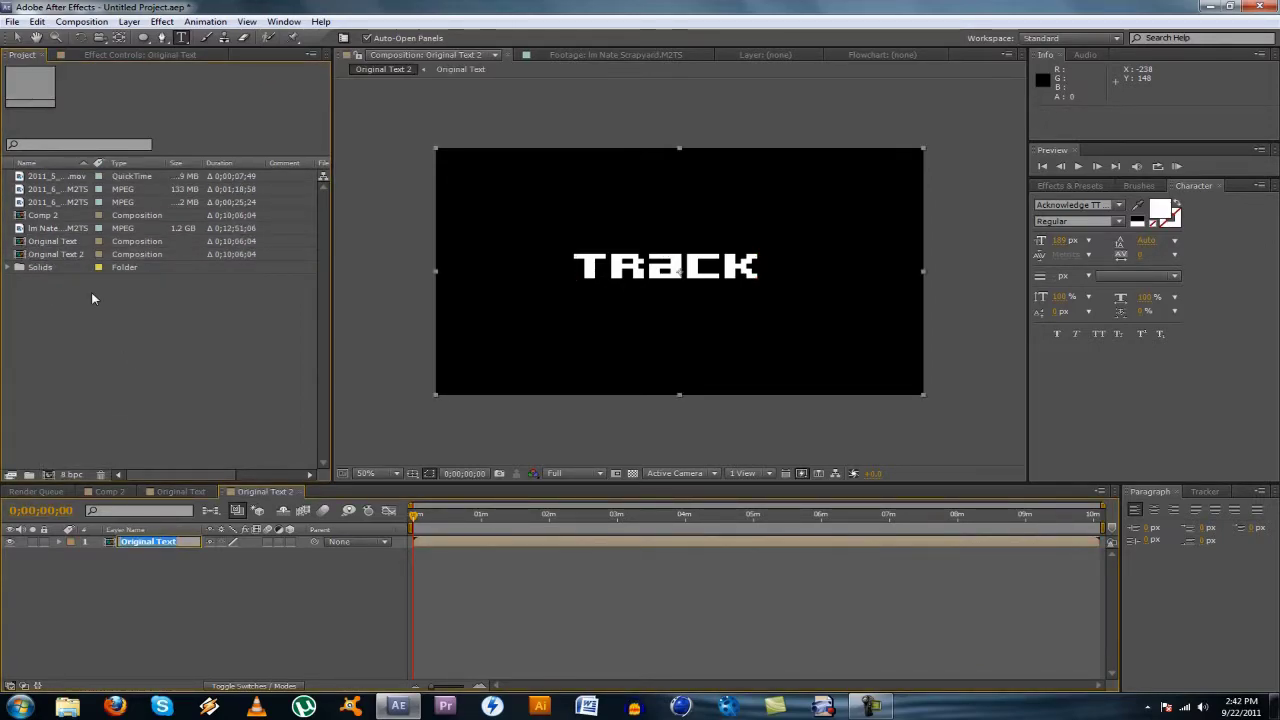
pyautogui.click(66, 258)
pyautogui.press('Return')
pyautogui.write('Pro')
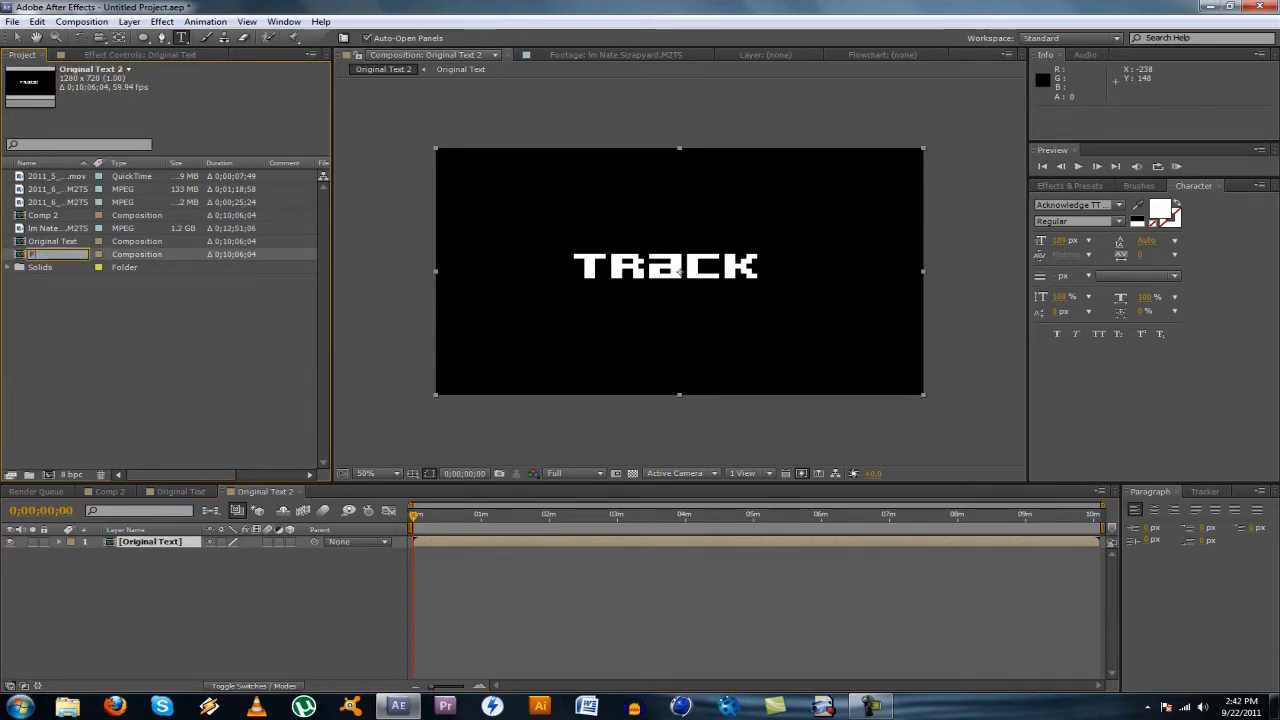
pyautogui.write('nt')
pyautogui.press('Return')
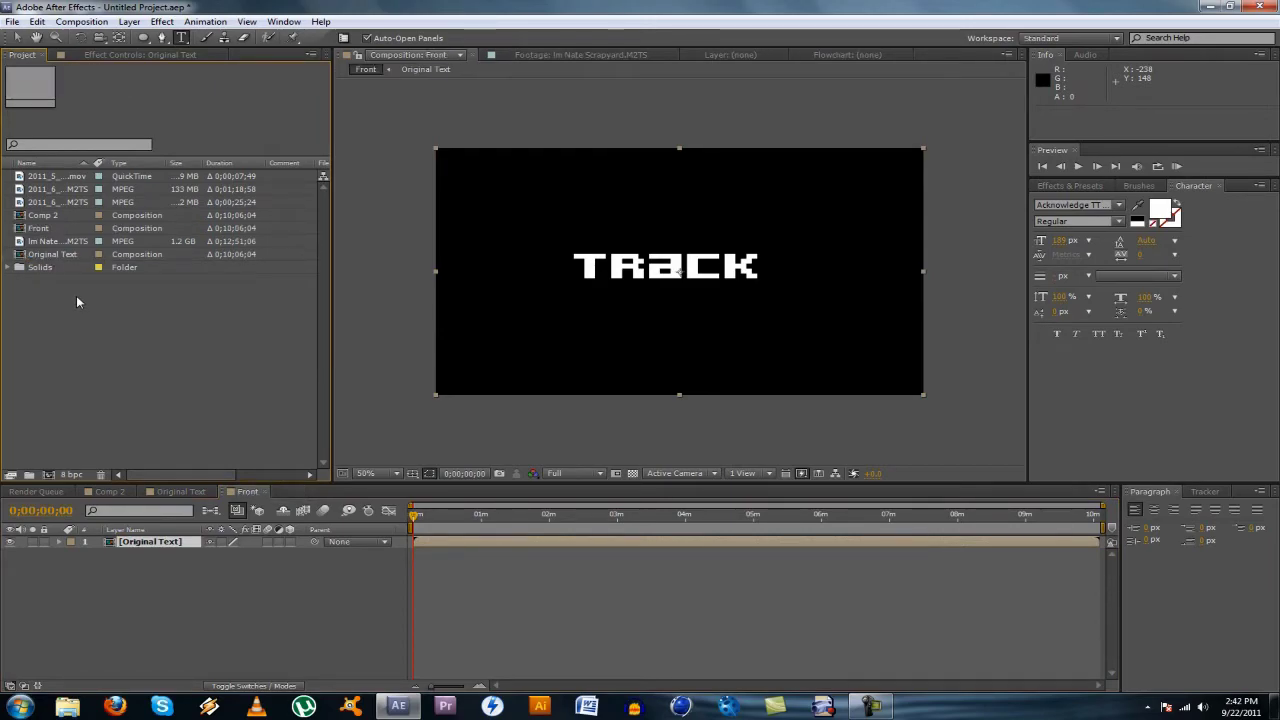
# Step: Duplicate the Front composition and rename the copy 'Sides'
pyautogui.click(46, 229)
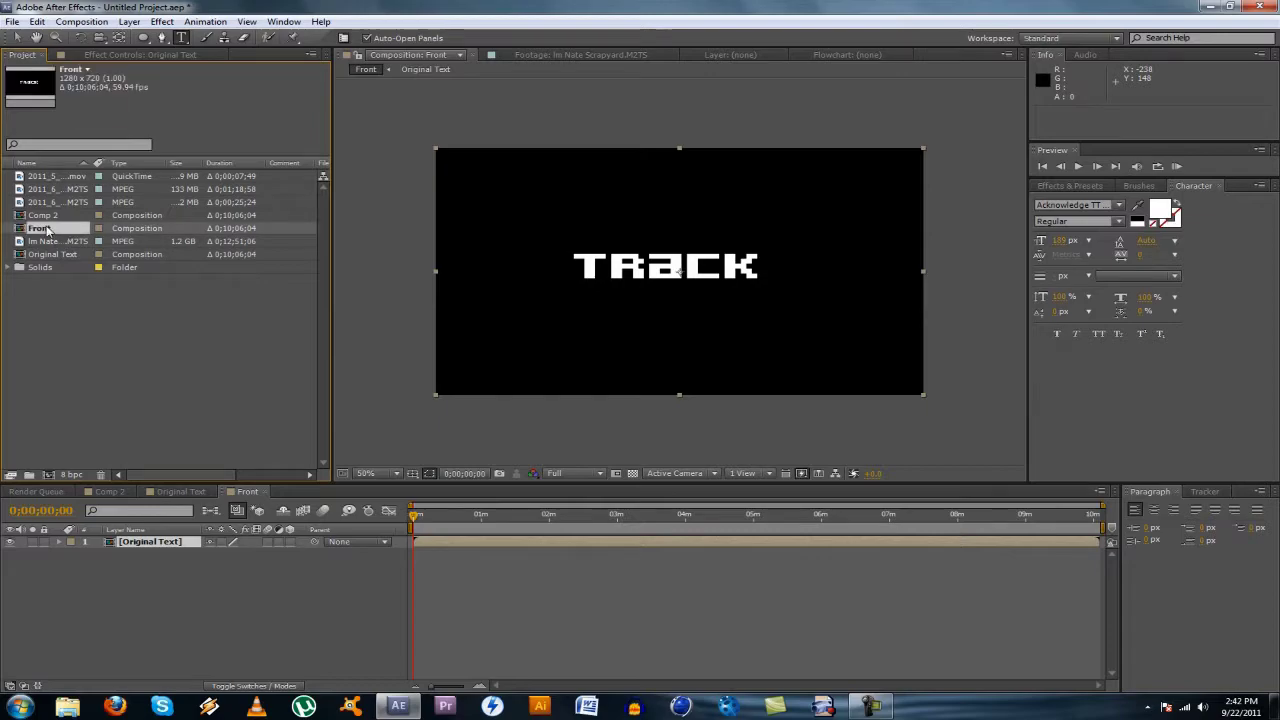
pyautogui.hotkey('ctrl', 'd')
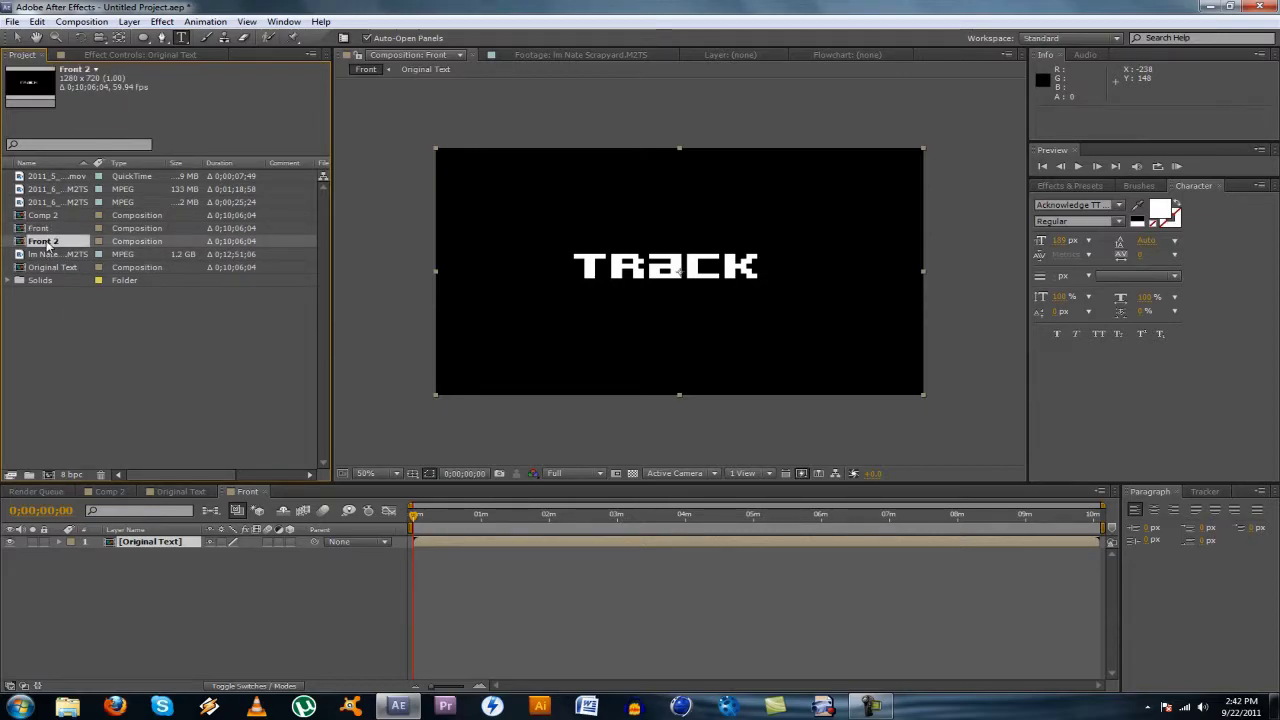
pyautogui.press('Return')
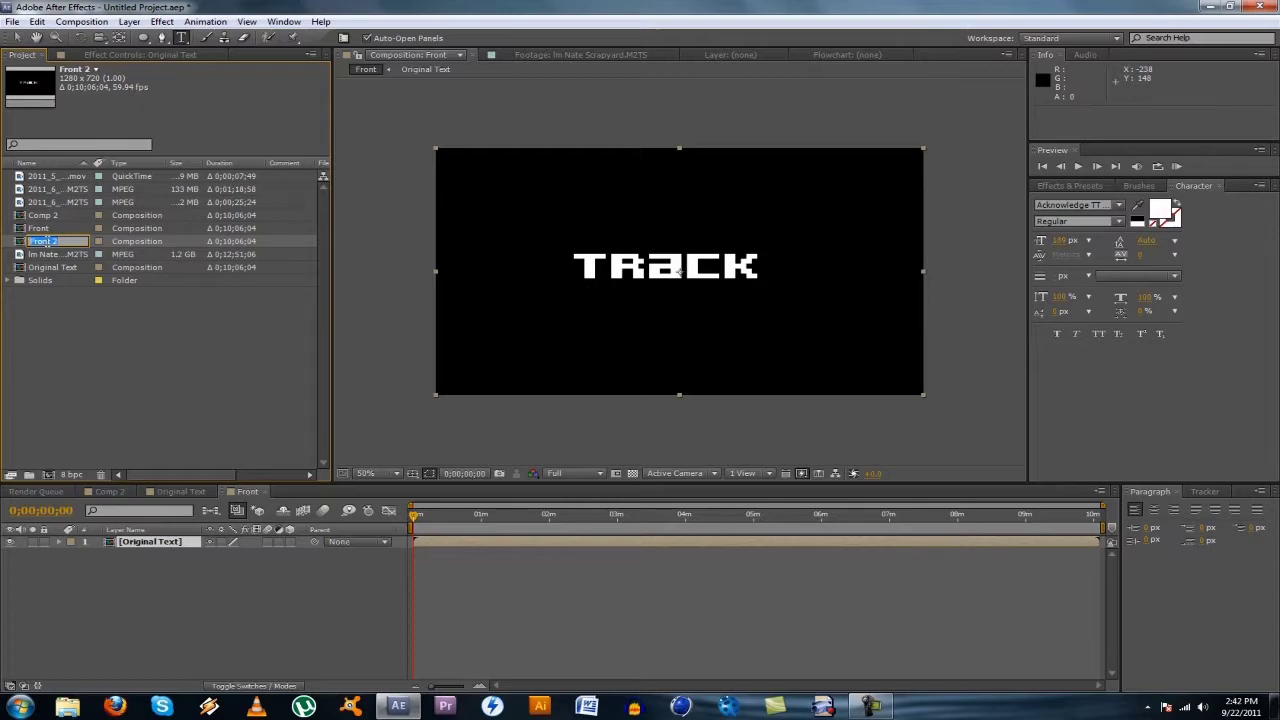
pyautogui.write('Sides')
pyautogui.click(62, 305)
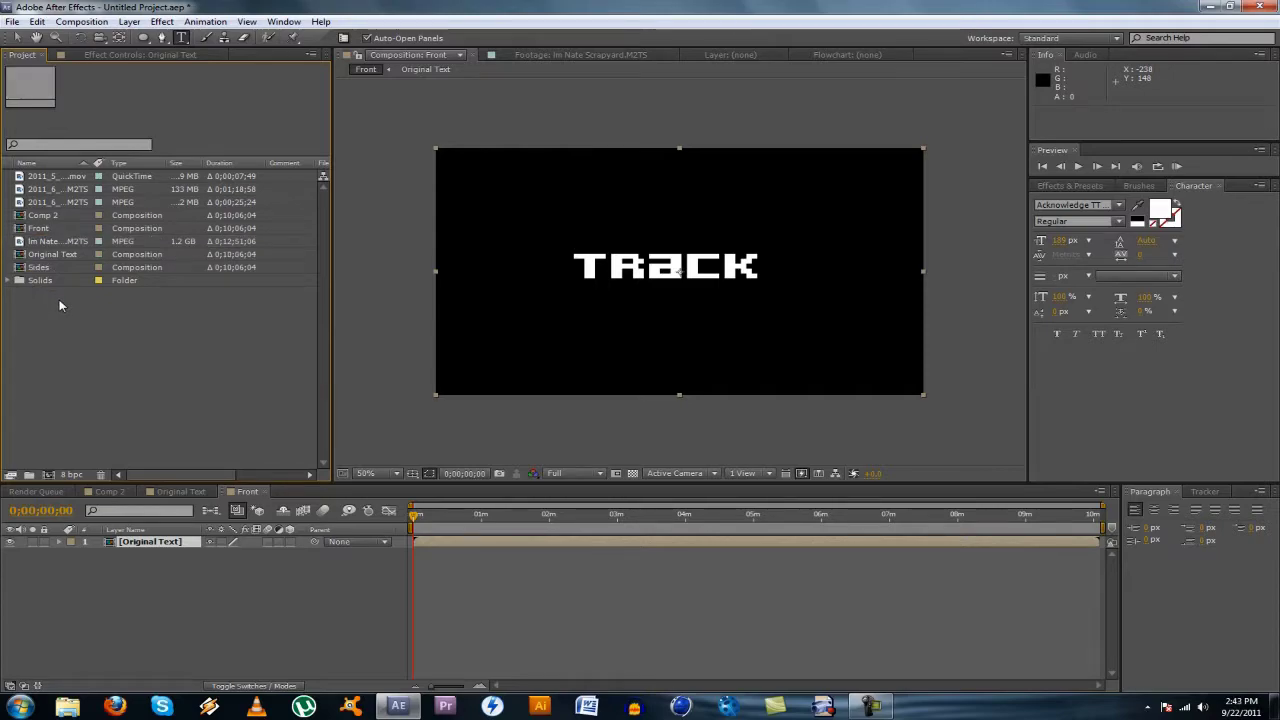
pyautogui.click(45, 268)
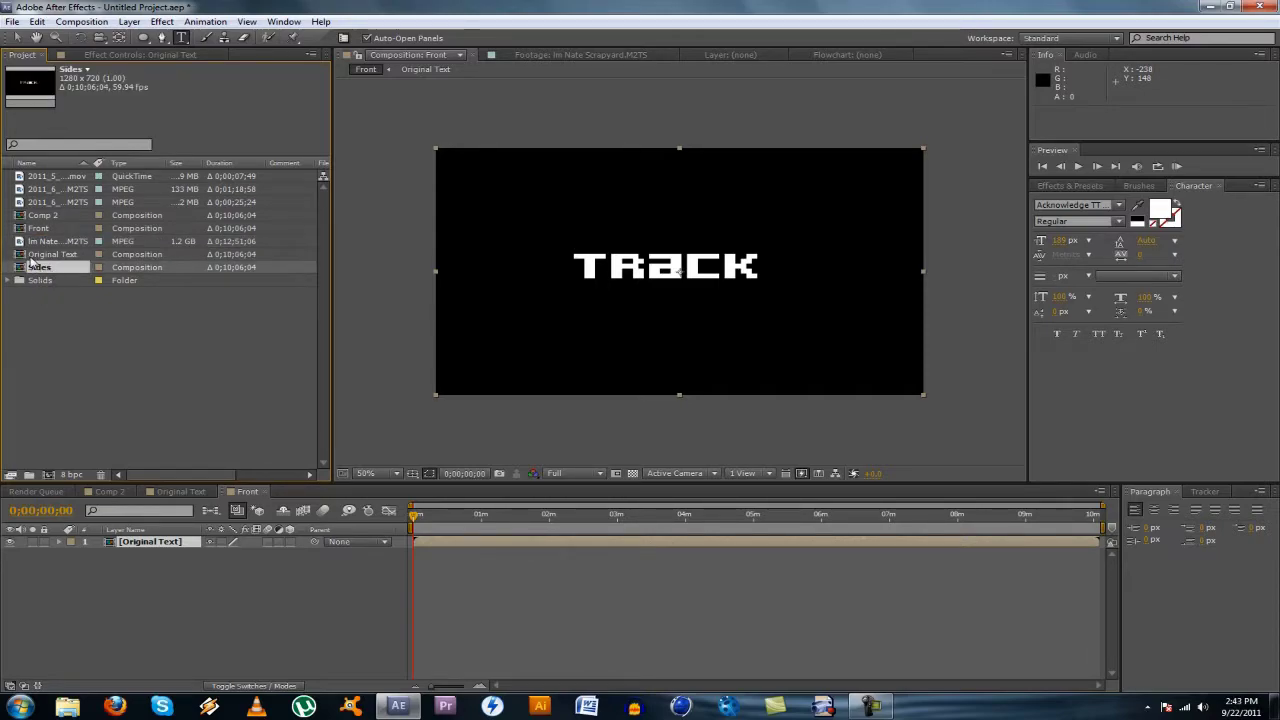
pyautogui.click(27, 230)
# Step: Combine Front and Sides into one new composition named 'Our 3D Text'
pyautogui.keyDown('ctrl'); pyautogui.click(20, 268); pyautogui.keyUp('ctrl')
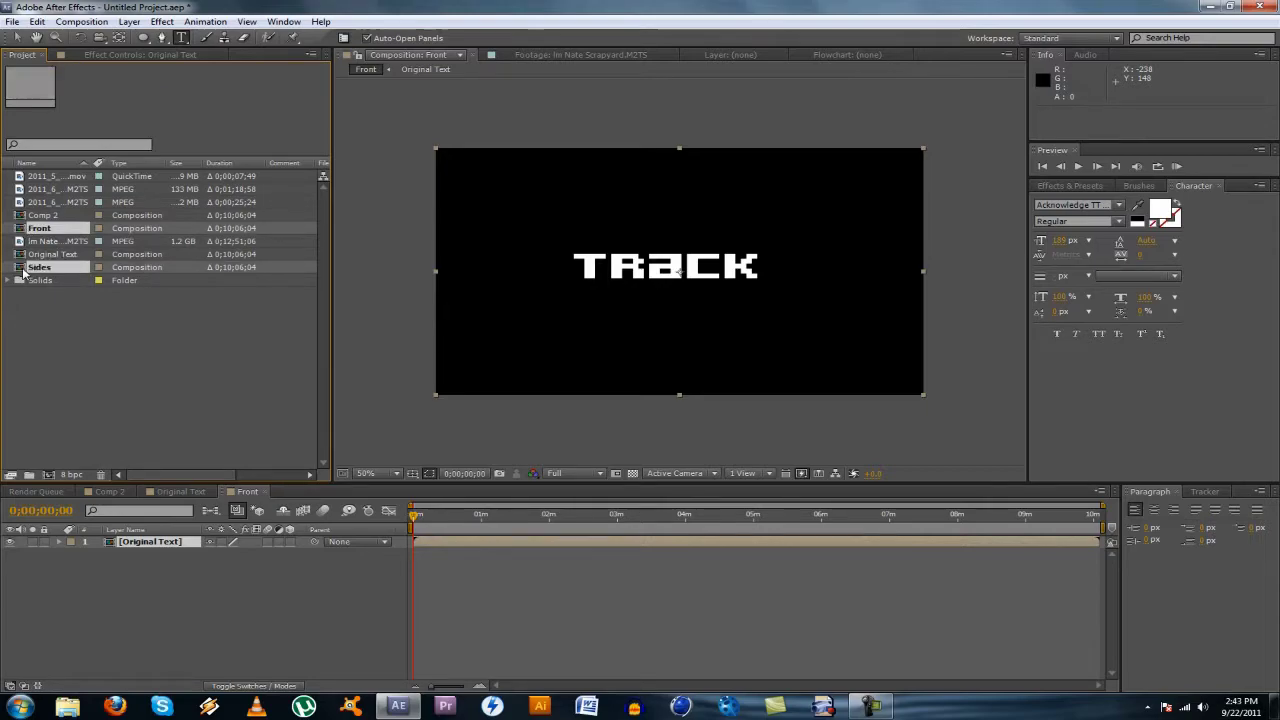
pyautogui.moveTo(24, 232); pyautogui.dragTo(48, 474)
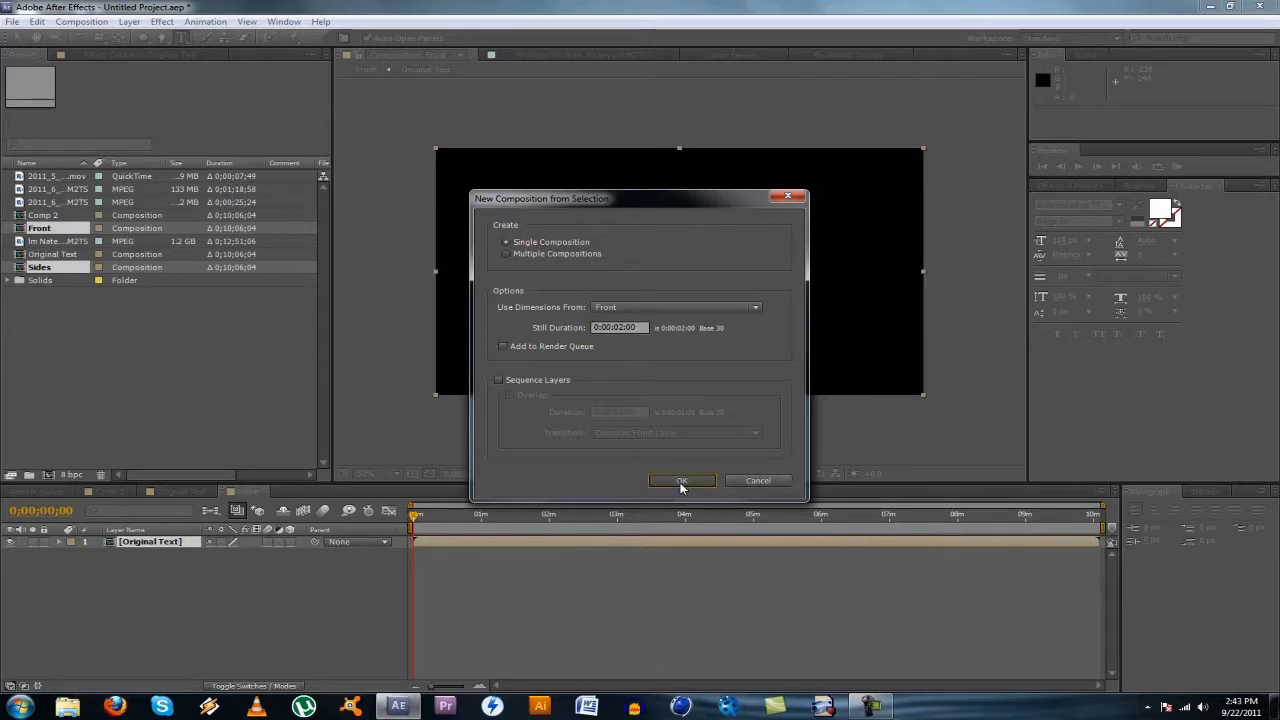
pyautogui.click(681, 483)
pyautogui.click(72, 315)
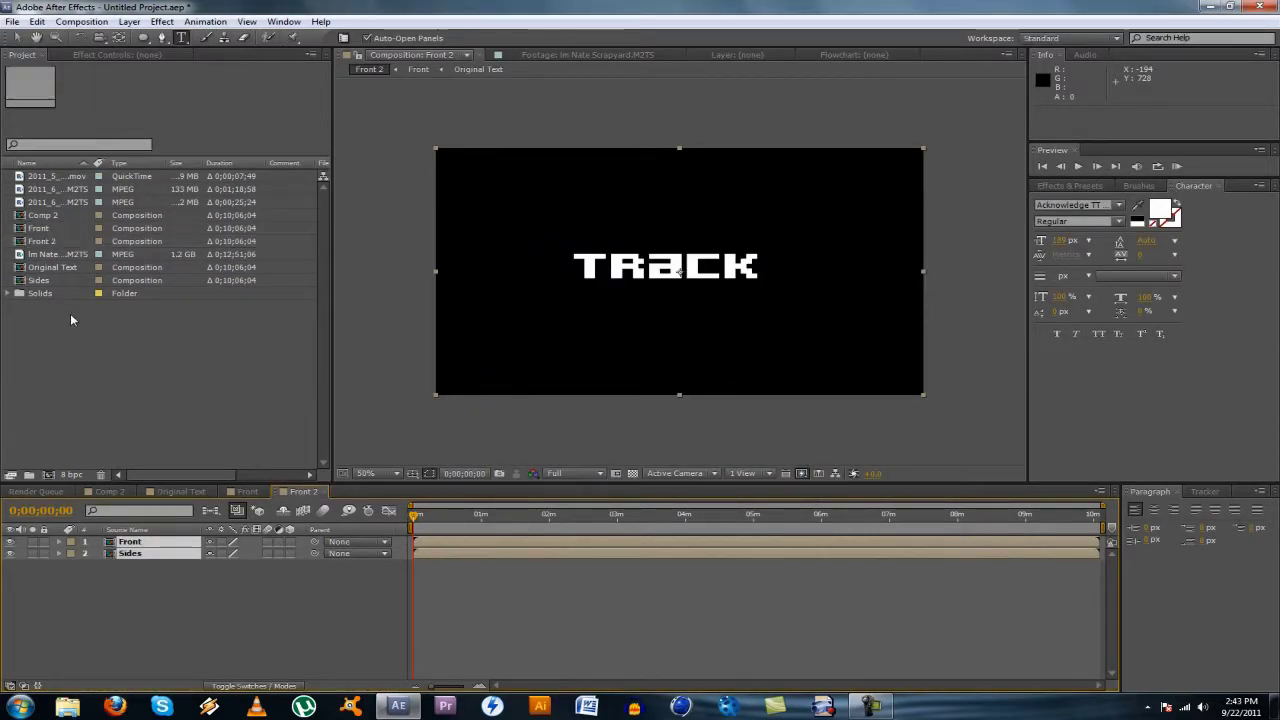
pyautogui.click(40, 246)
pyautogui.press('Return')
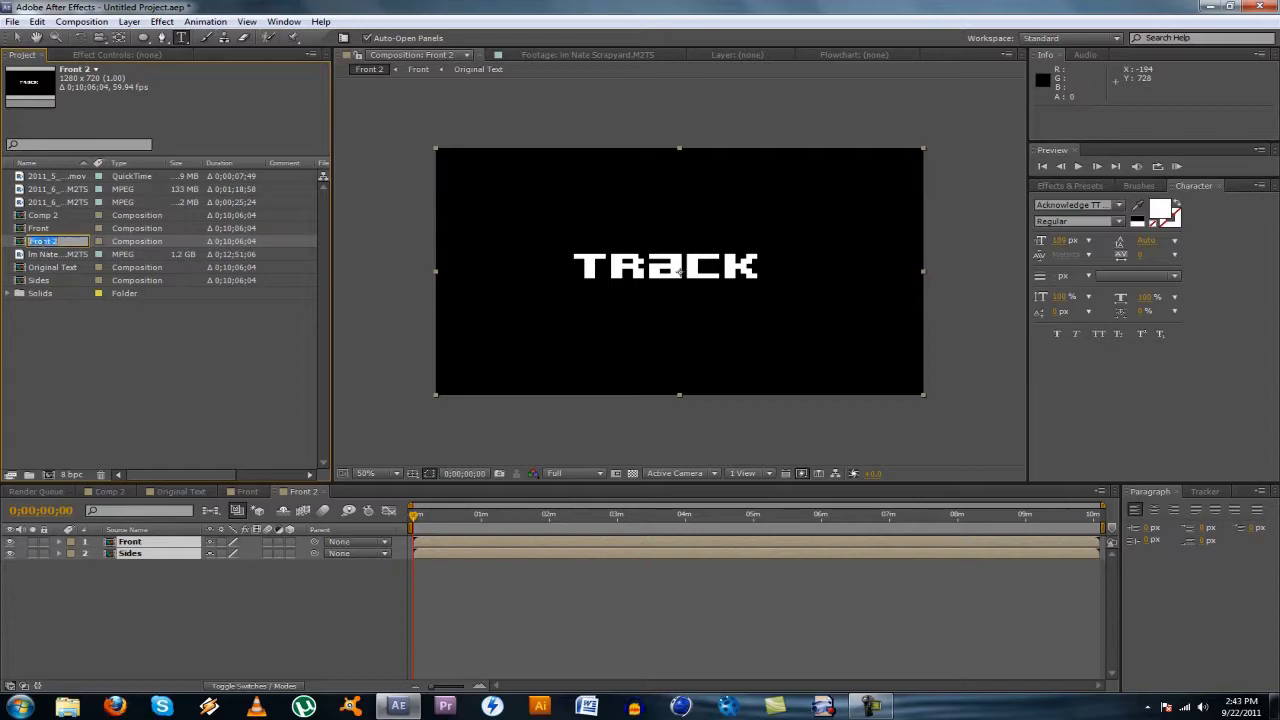
pyautogui.write('B')
pyautogui.write('ur 3D Text')
pyautogui.click(77, 329)
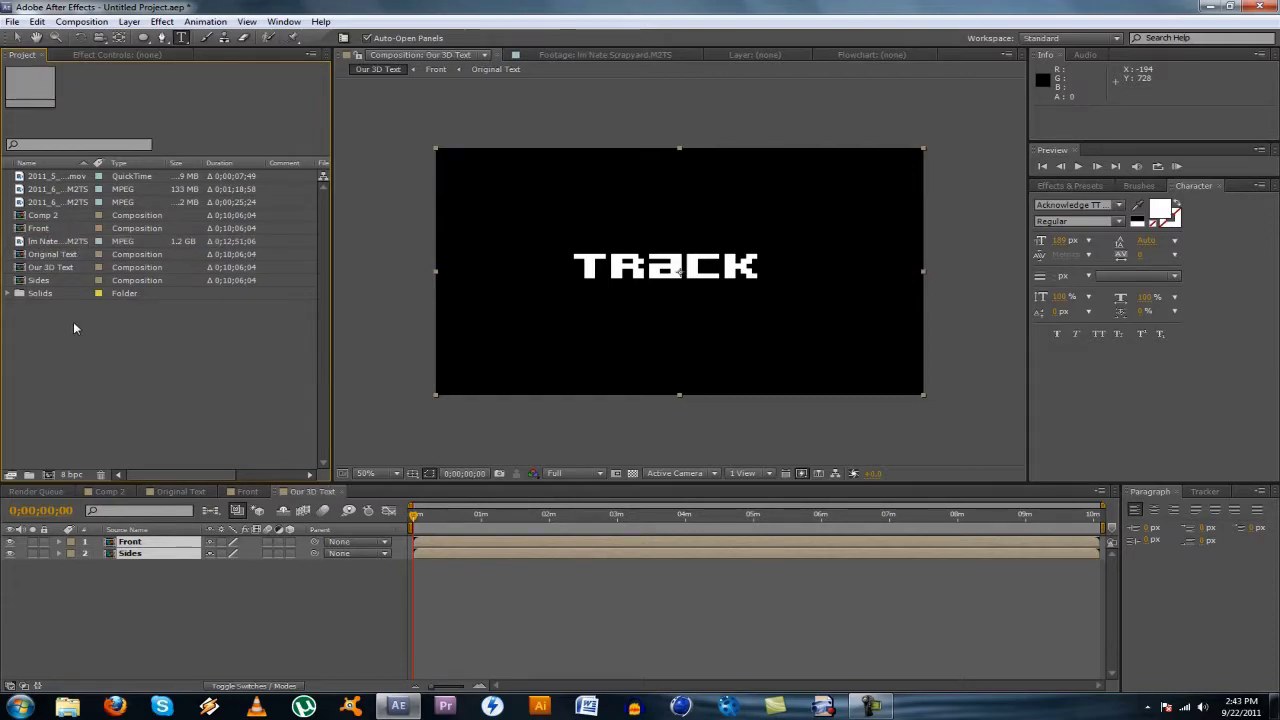
# Step: Turn on the 3D Layer switch for both the Front and Sides layers
pyautogui.click(27, 271)
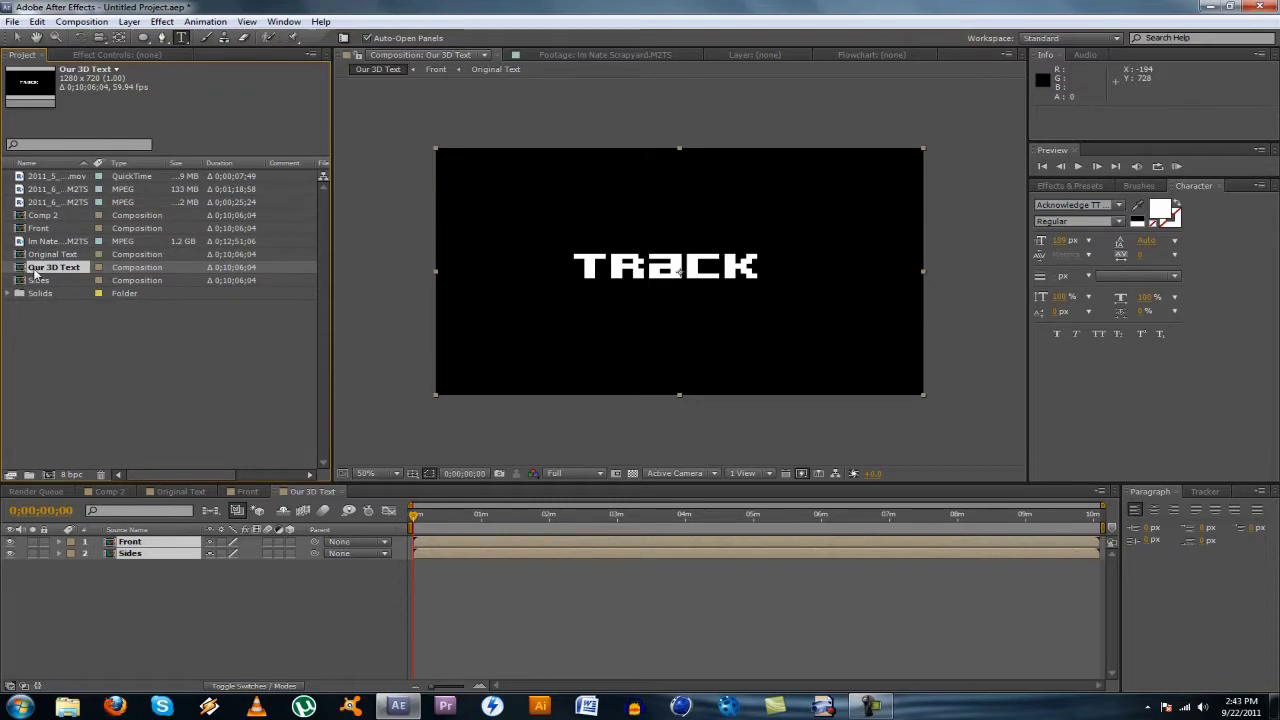
pyautogui.moveTo(130, 582); pyautogui.dragTo(121, 540)
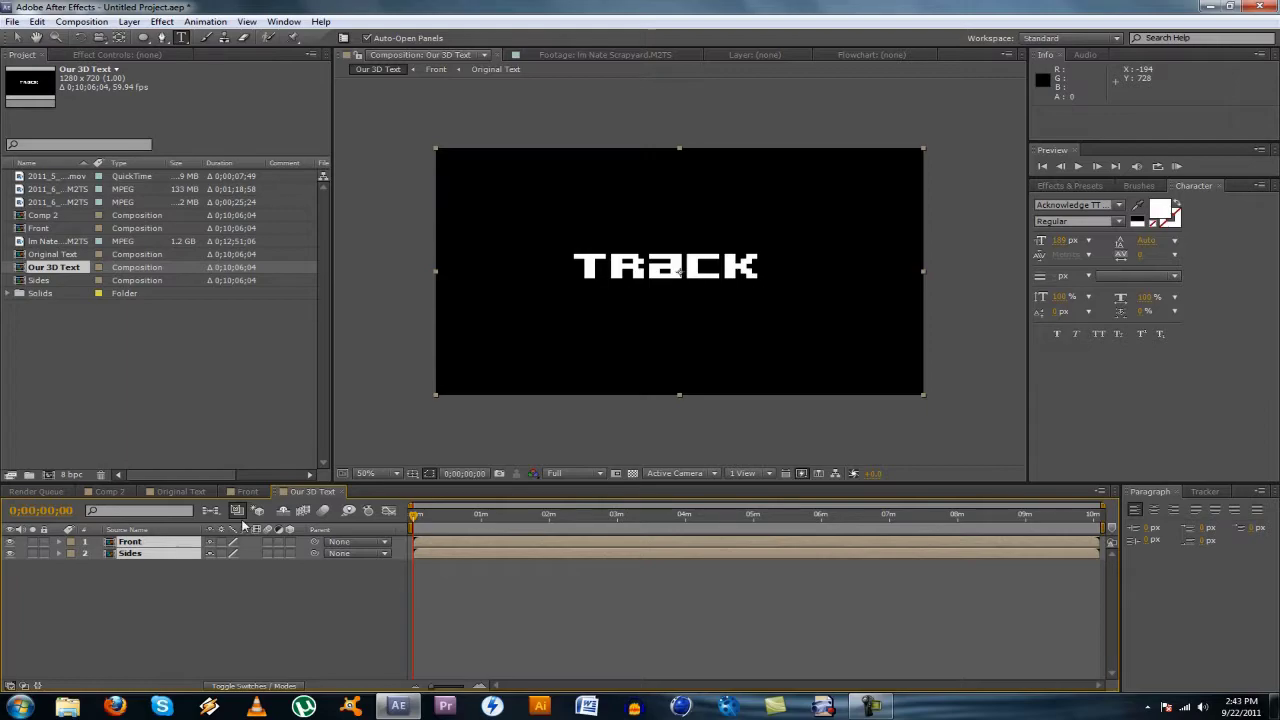
pyautogui.click(291, 542)
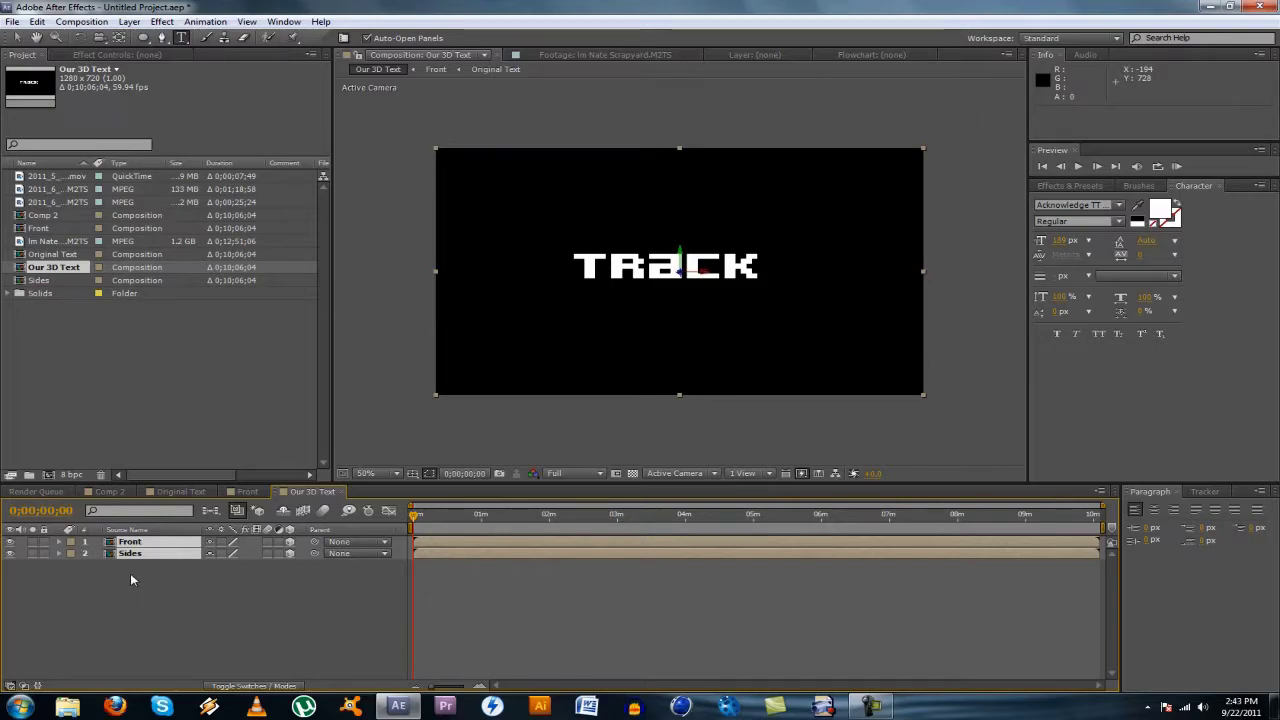
# Step: Add a Position expression on Sides linked to Front's Position, followed by '+'
pyautogui.press('p')
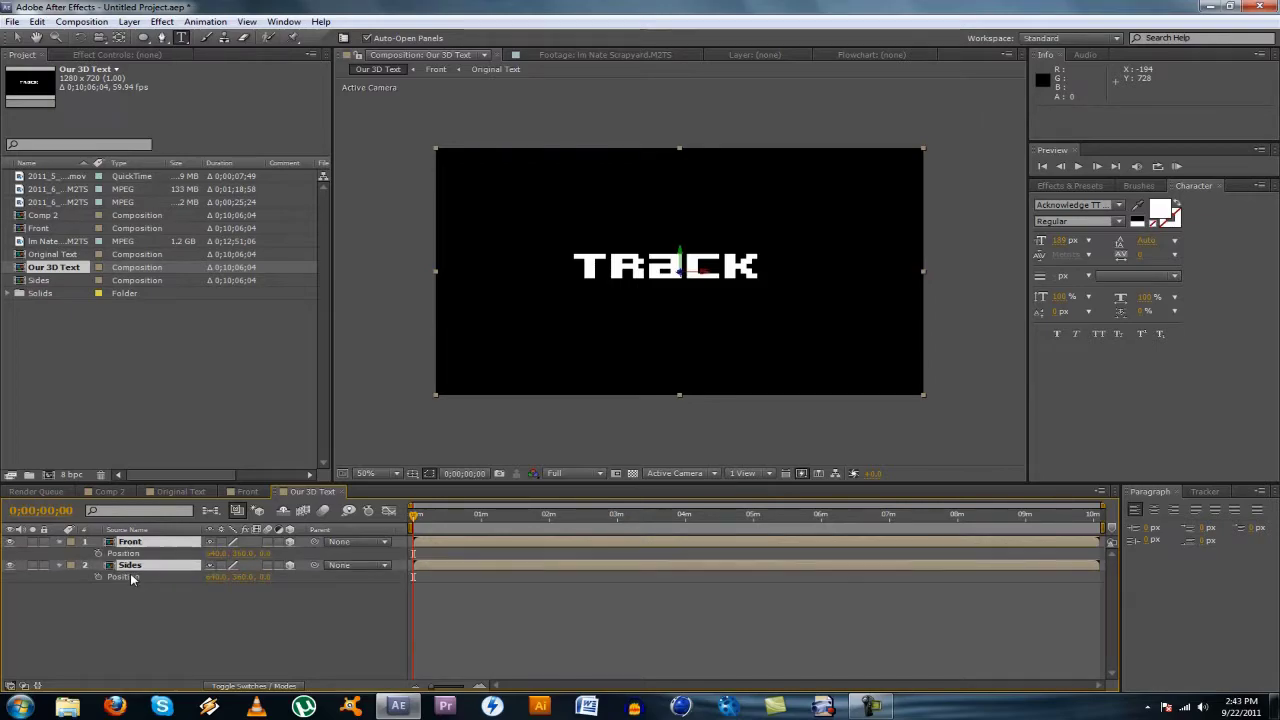
pyautogui.click(147, 594)
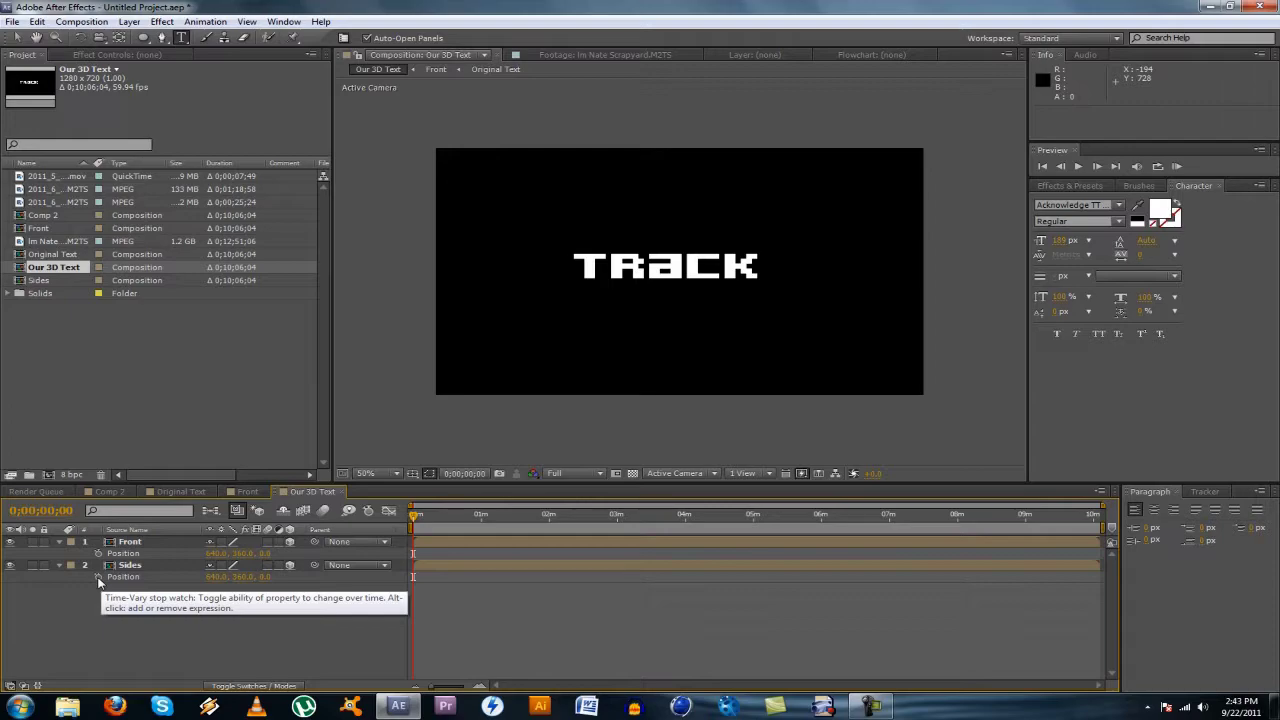
pyautogui.keyDown('alt'); pyautogui.click(99, 578); pyautogui.keyUp('alt')
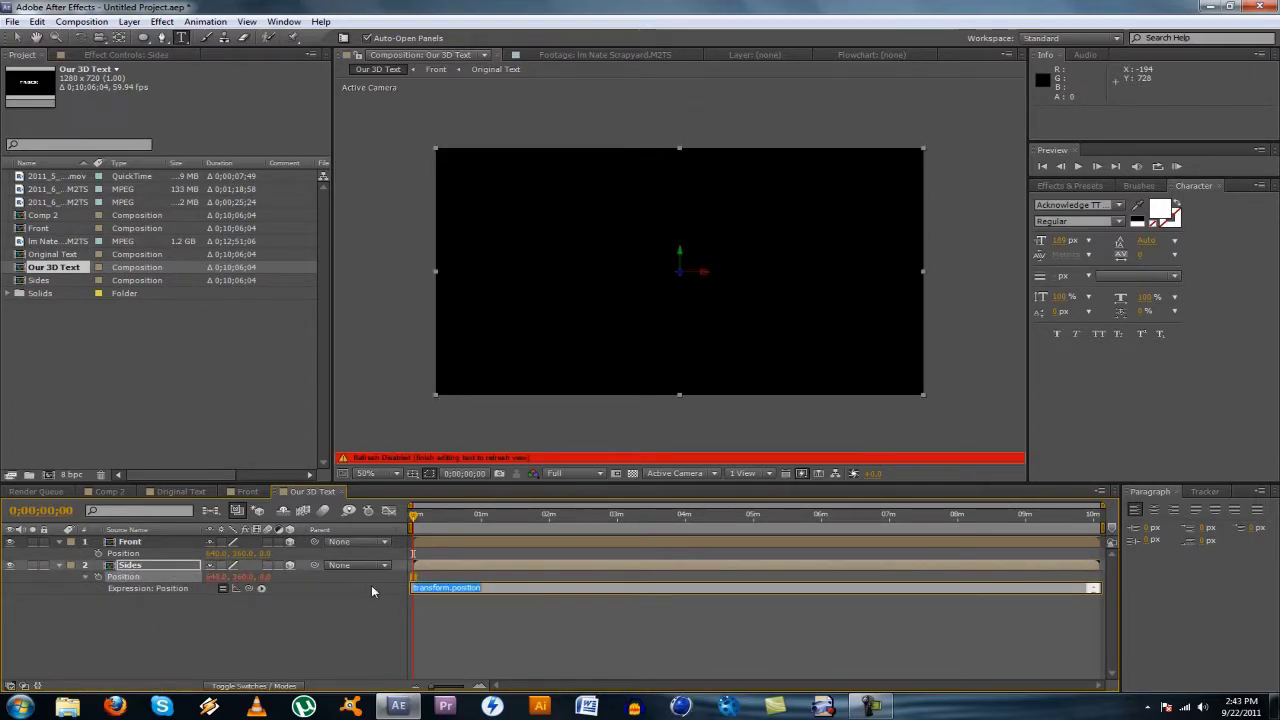
pyautogui.moveTo(249, 588); pyautogui.dragTo(130, 555)
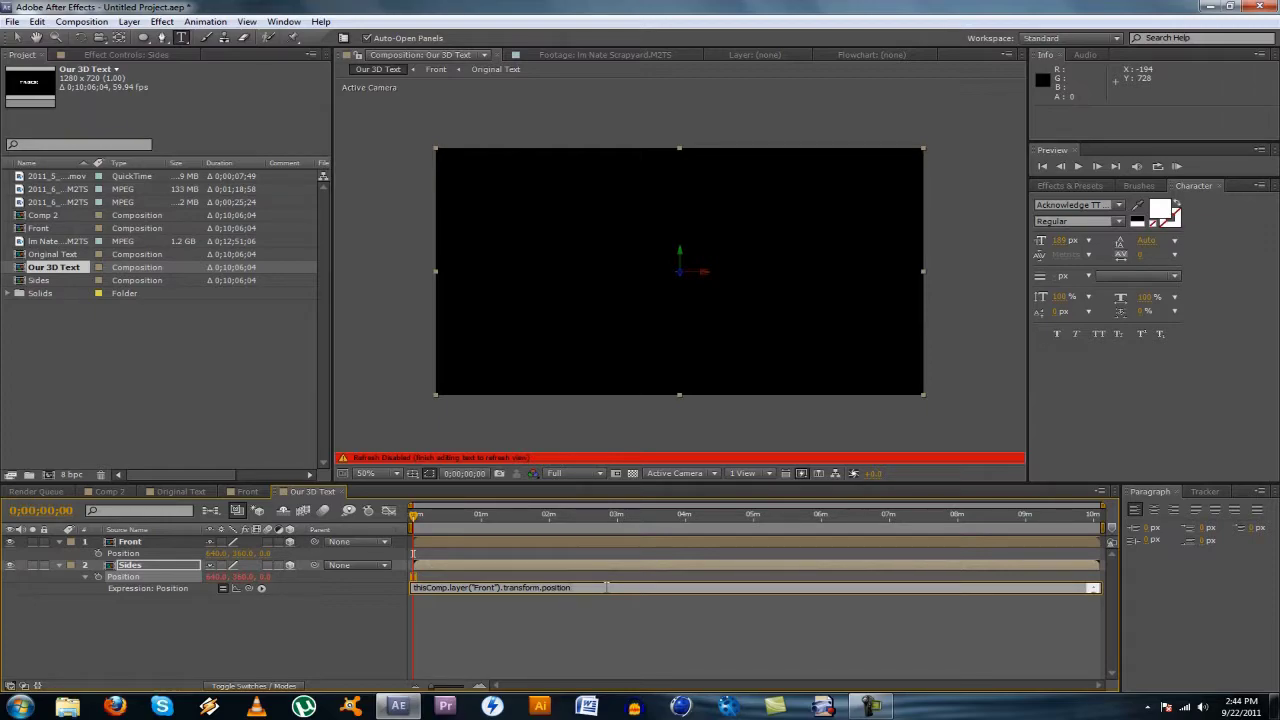
pyautogui.write('+[')
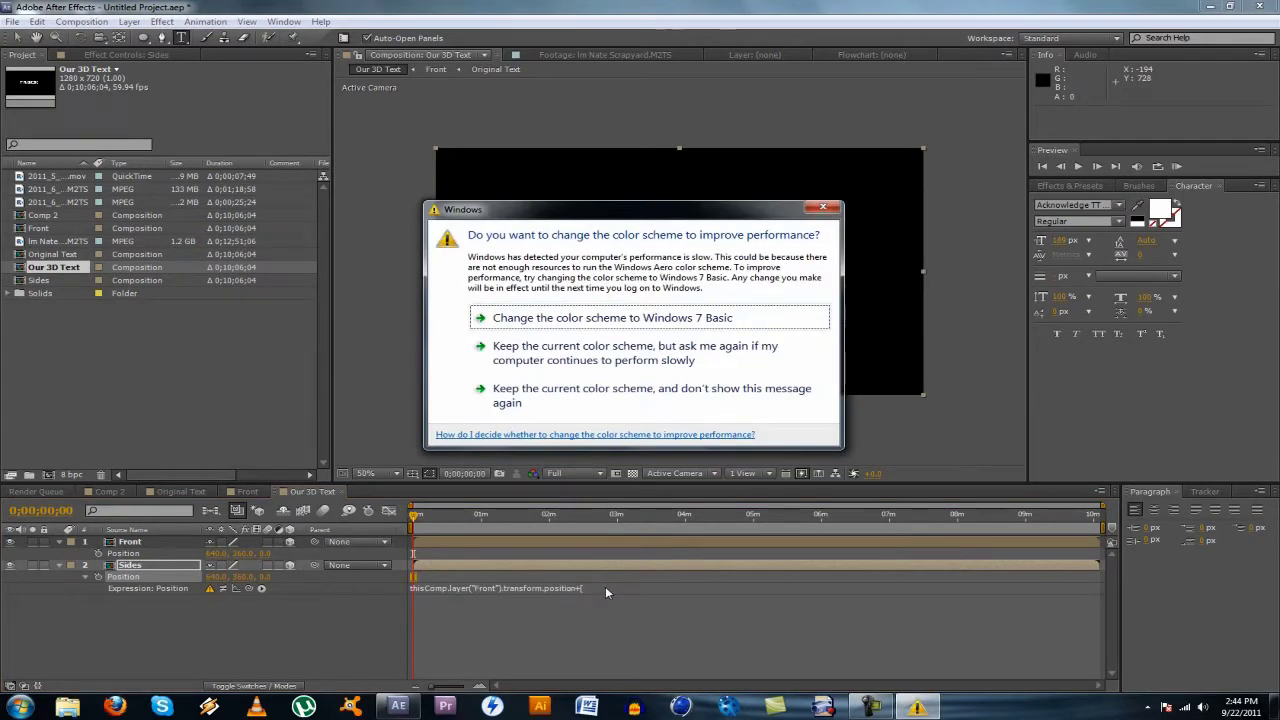
# Step: Dismiss the Windows colour-scheme prompt and the expression error warnings
pyautogui.click(833, 209)
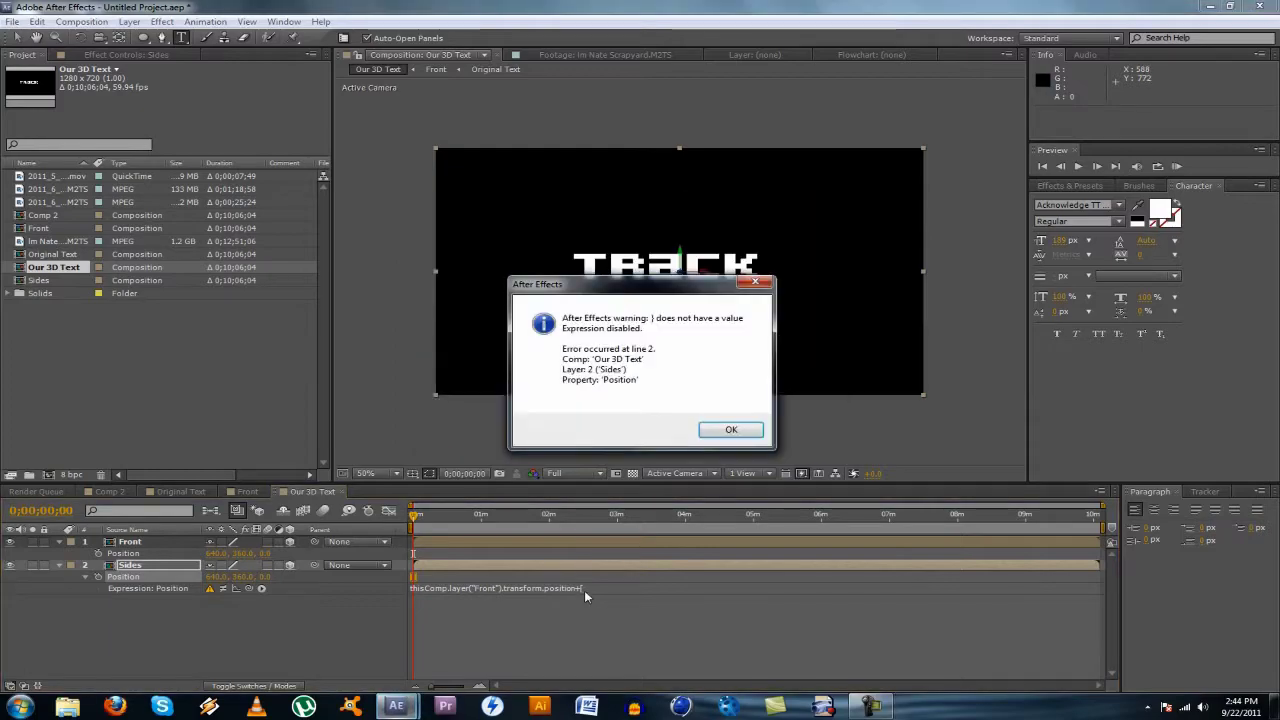
pyautogui.click(741, 432)
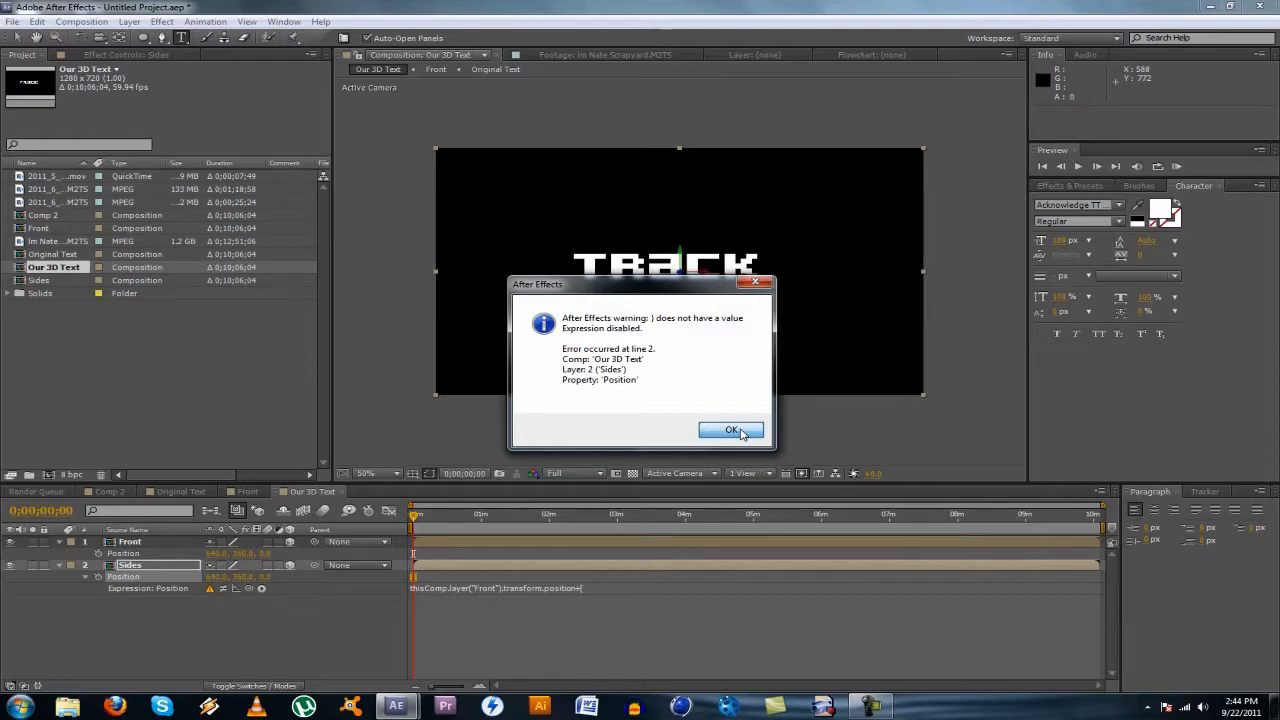
pyautogui.click(741, 432)
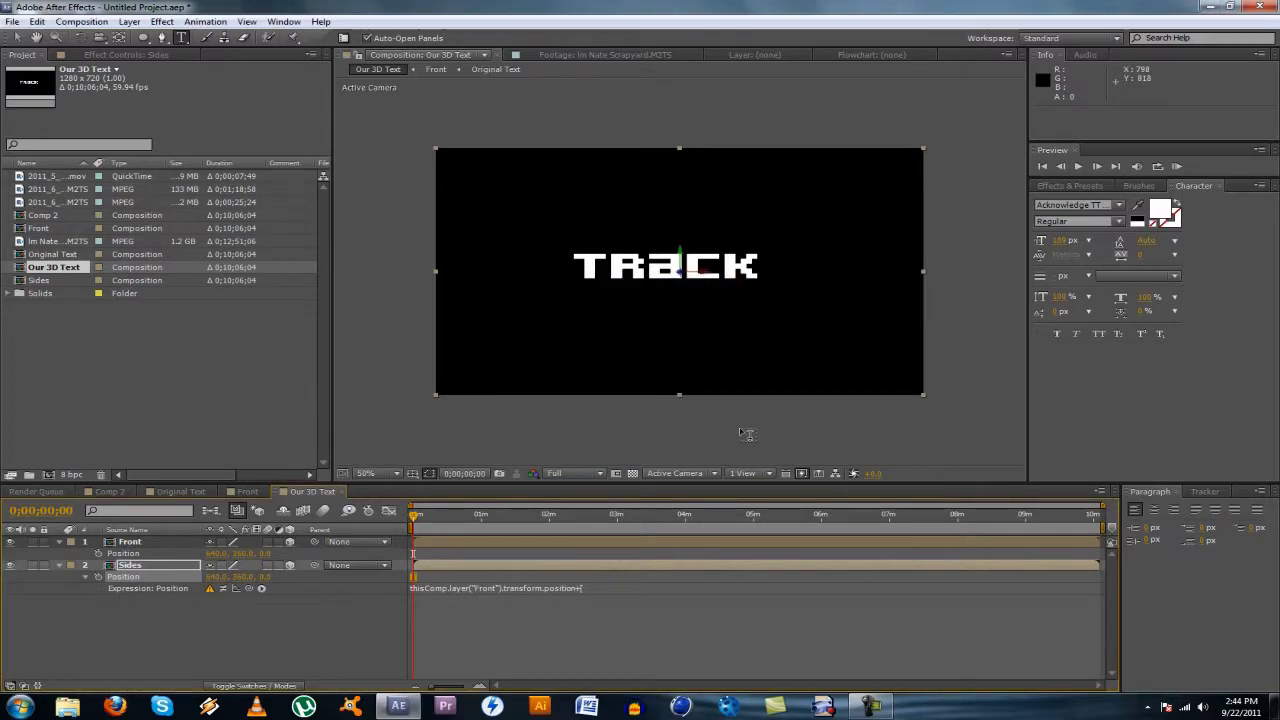
pyautogui.click(280, 633)
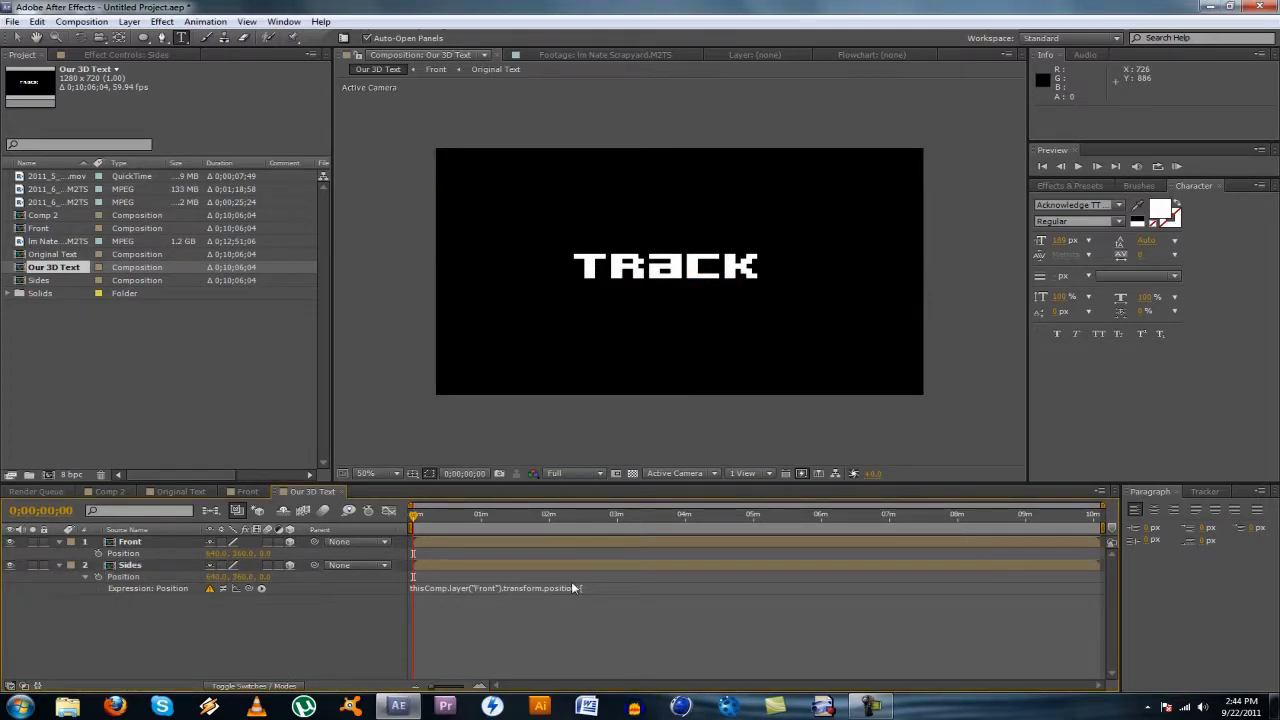
# Step: Append +[0,0,1] to the Sides Position expression to offset it 1 pixel in Z
pyautogui.click(611, 590)
pyautogui.click(603, 588)
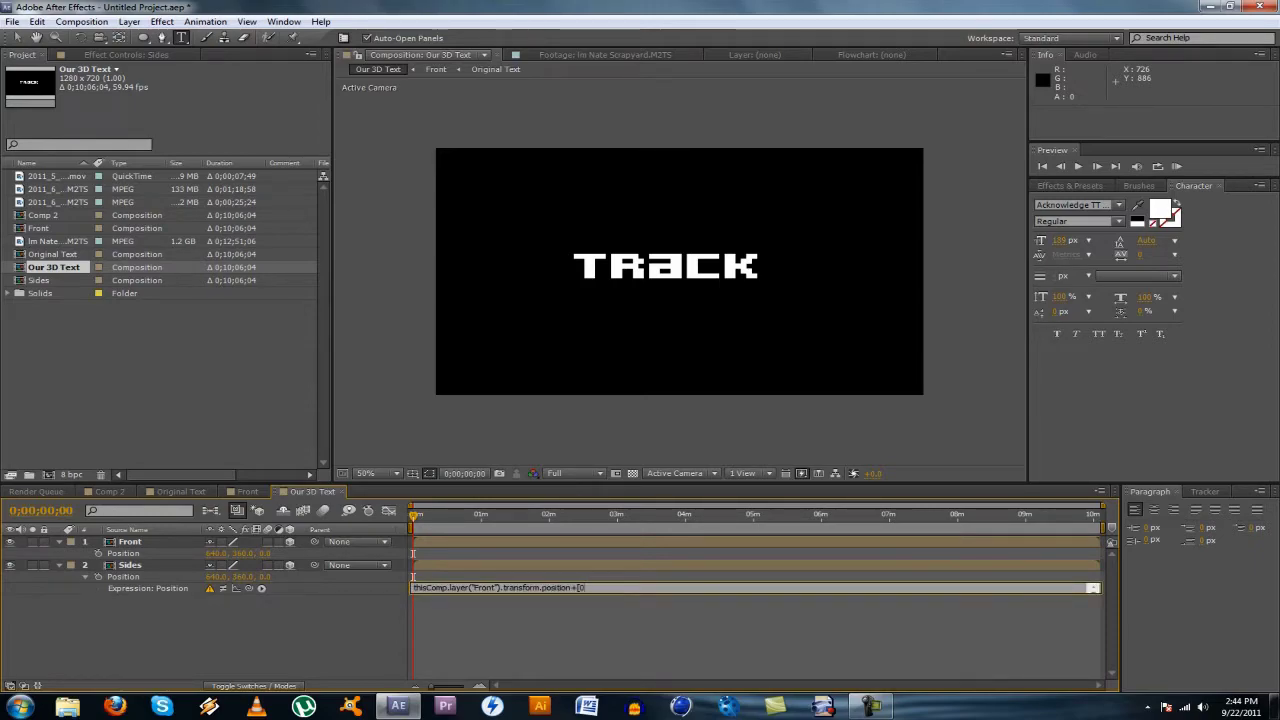
pyautogui.write('+[0,0,1')
pyautogui.click(131, 545)
pyautogui.click(129, 574)
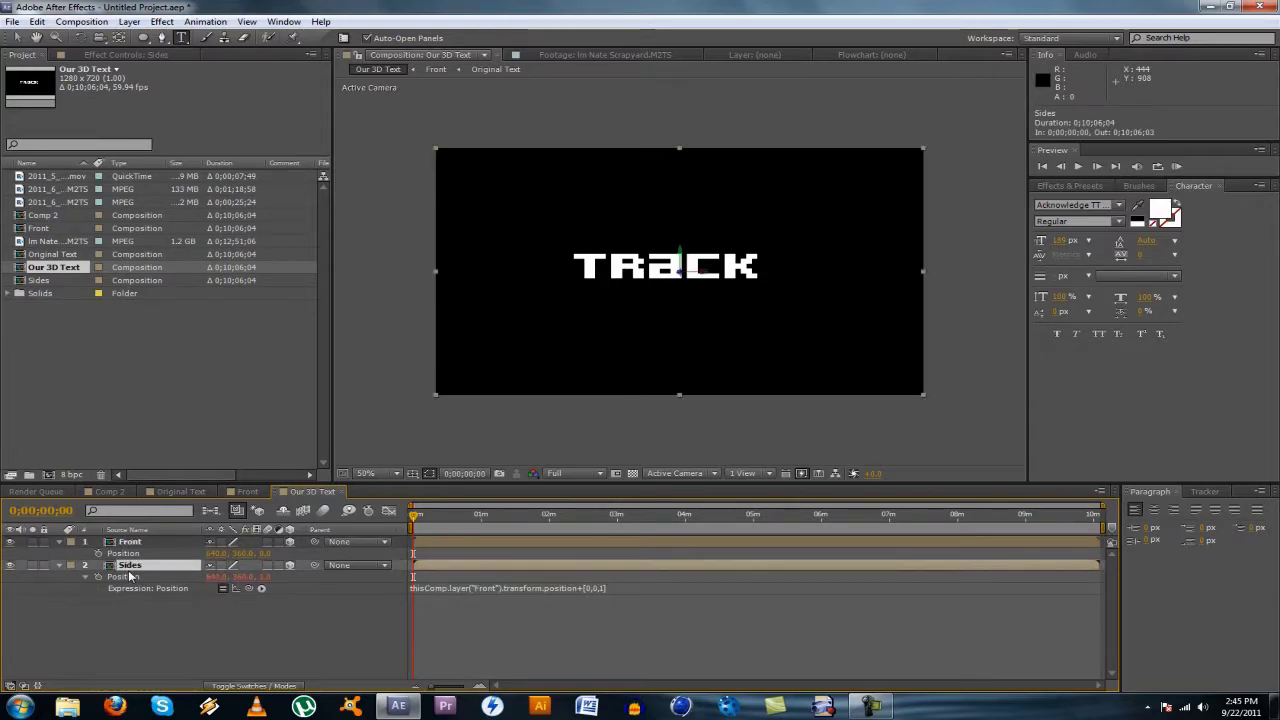
# Step: Replace the Front layer reference with index-1 so Sides follows the layer above
pyautogui.click(456, 588)
pyautogui.moveTo(500, 588); pyautogui.dragTo(473, 588)
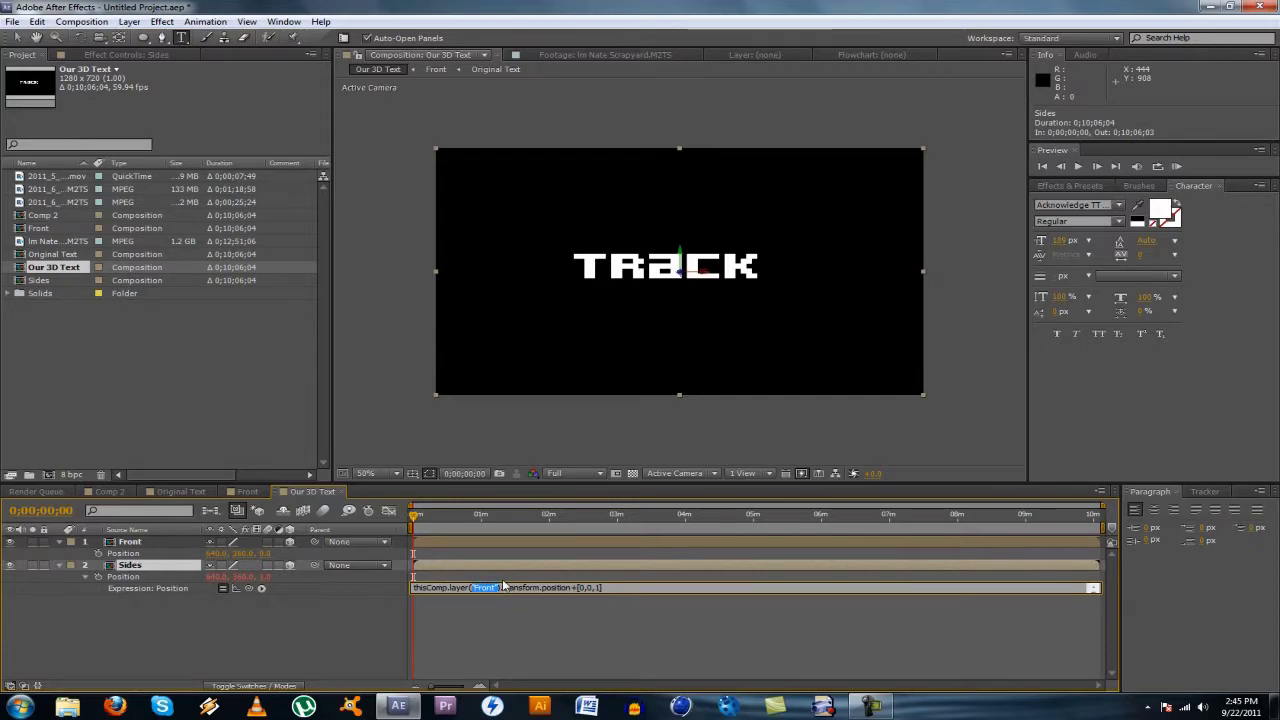
pyautogui.write('index-1')
pyautogui.write('x-1')
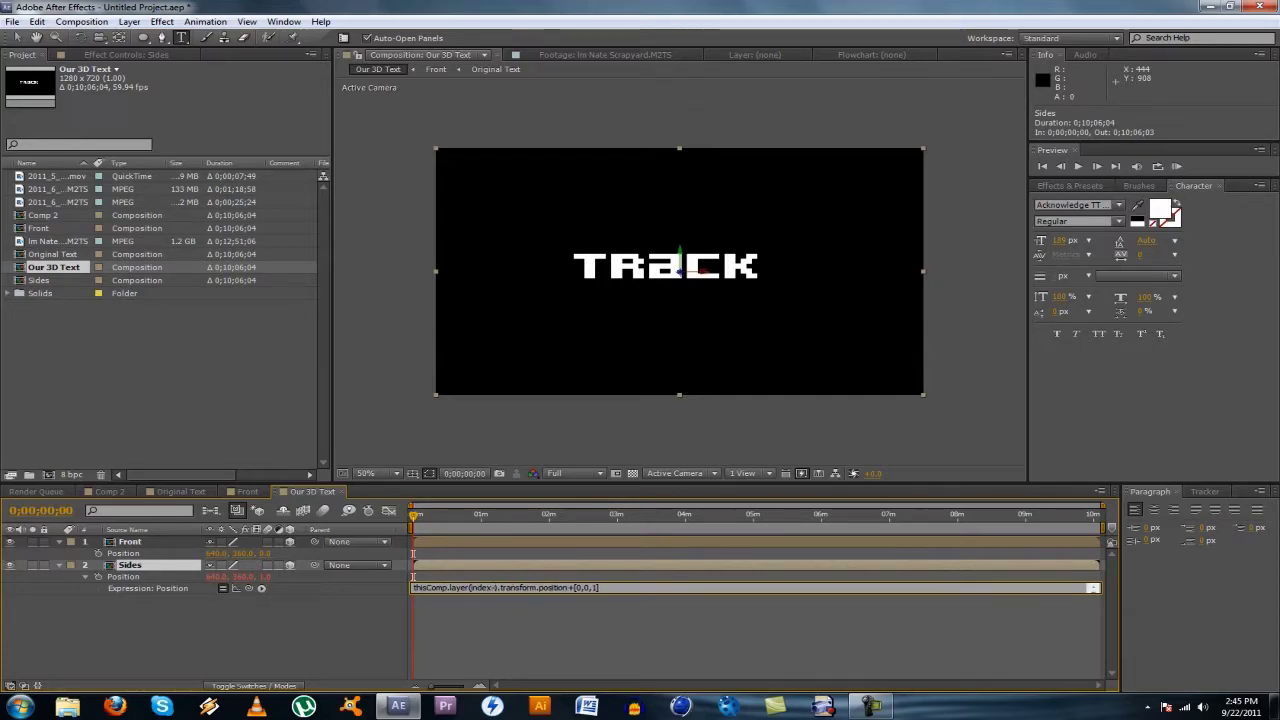
pyautogui.click(322, 624)
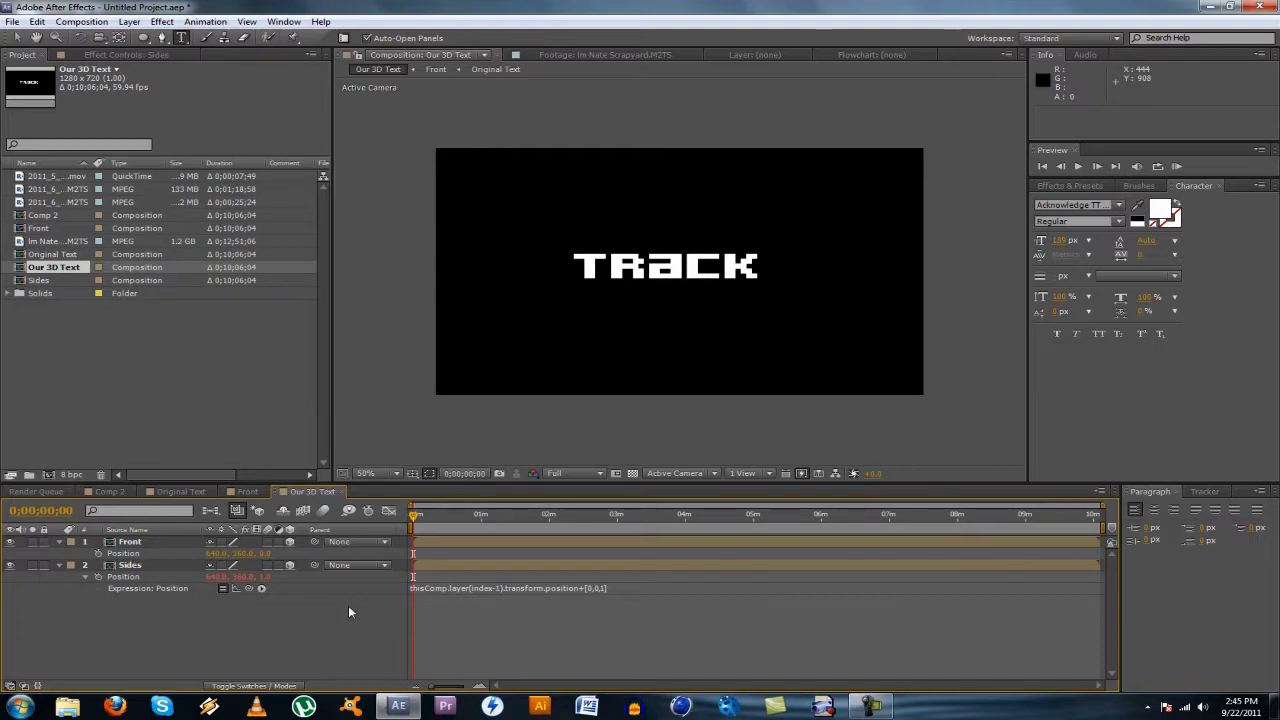
pyautogui.click(141, 564)
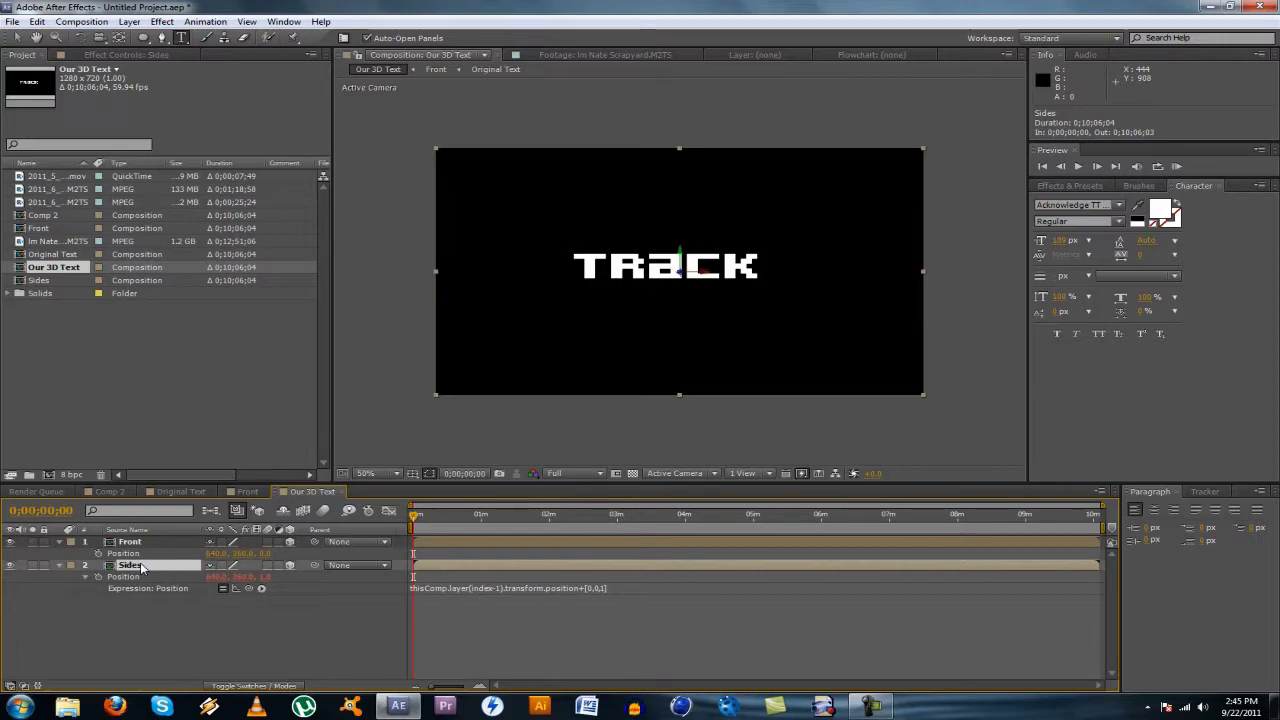
# Step: Duplicate the Sides layer repeatedly until 43 offset copies stack behind Front
pyautogui.hotkey('ctrl', 'd')
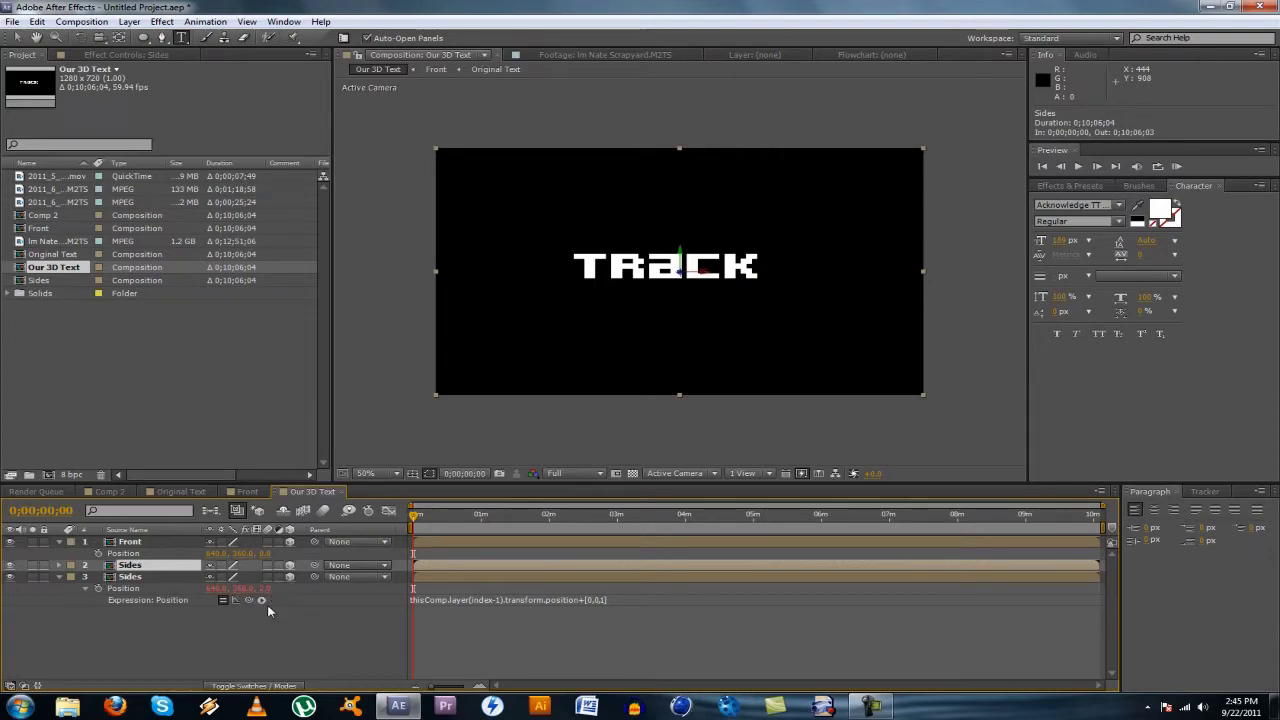
pyautogui.hotkey('ctrl', 'd')
pyautogui.hotkey('ctrl', 'd')
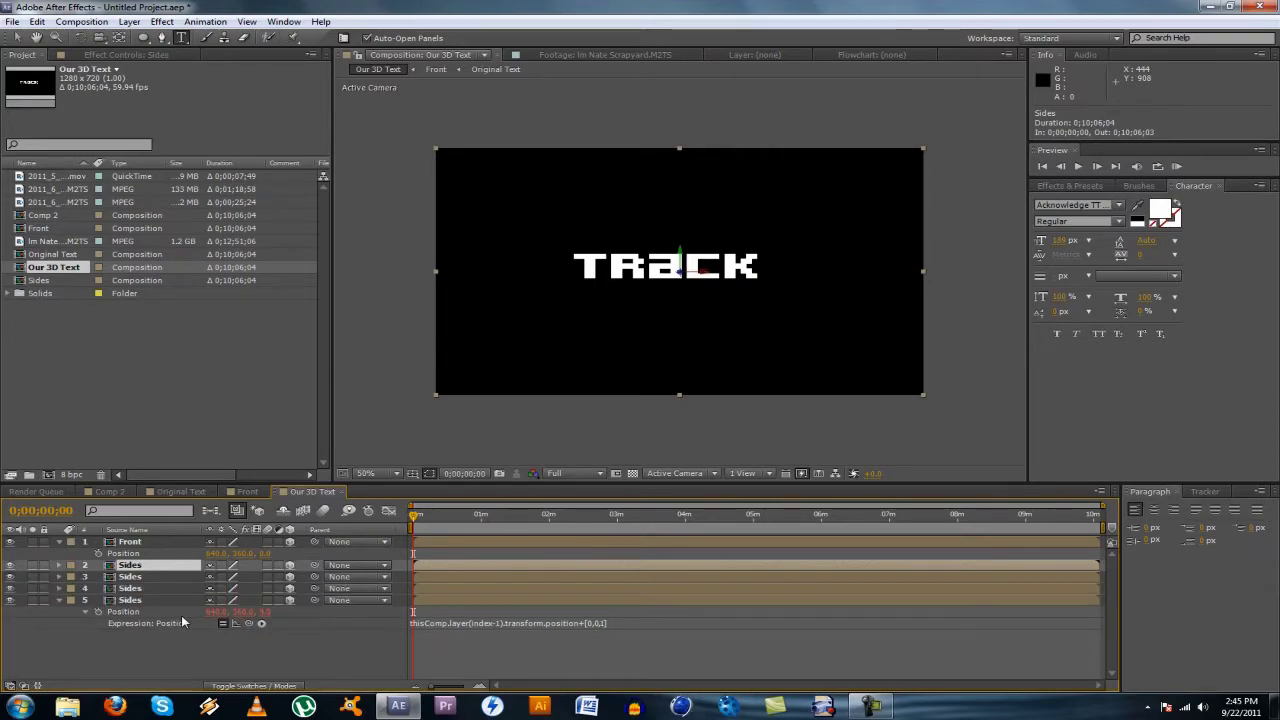
pyautogui.hotkey('ctrl', 'd')
pyautogui.hotkey('ctrl', 'd')
pyautogui.hotkey('ctrl', 'd')
pyautogui.hotkey('ctrl', 'd')
pyautogui.hotkey('ctrl', 'd')
pyautogui.hotkey('ctrl', 'd')
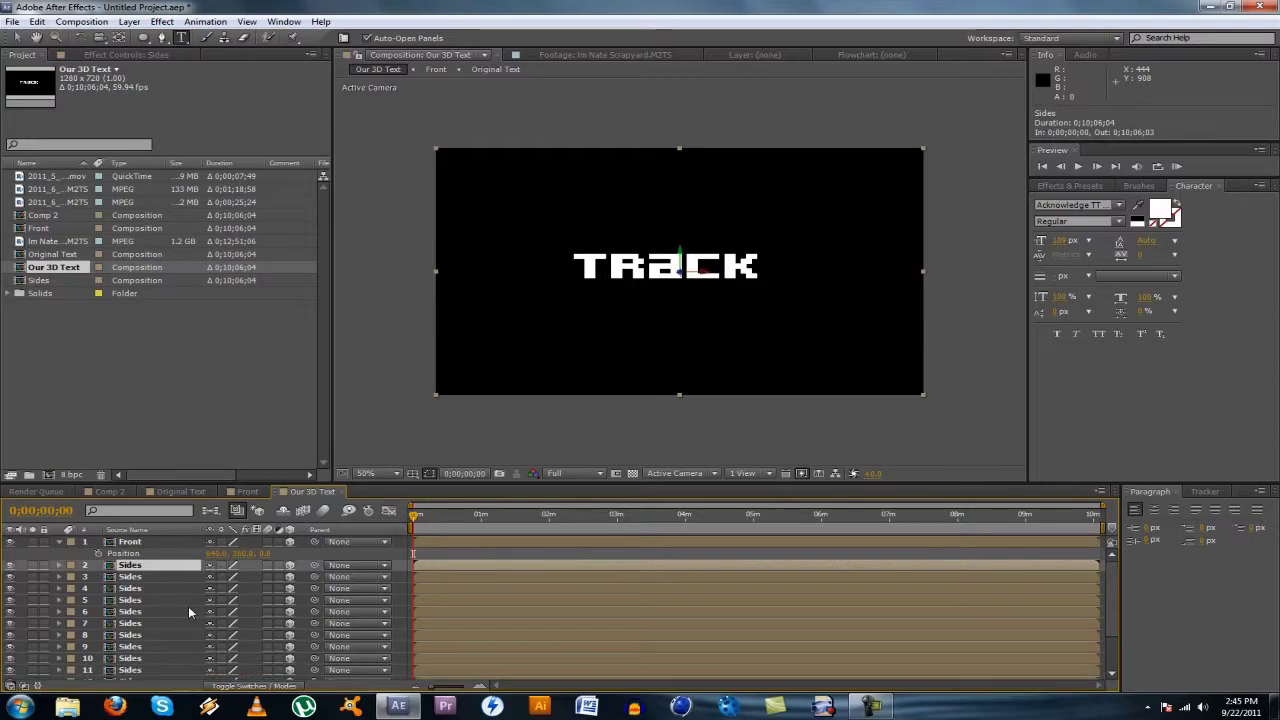
pyautogui.hotkey('ctrl', 'd')
pyautogui.hotkey('ctrl', 'd')
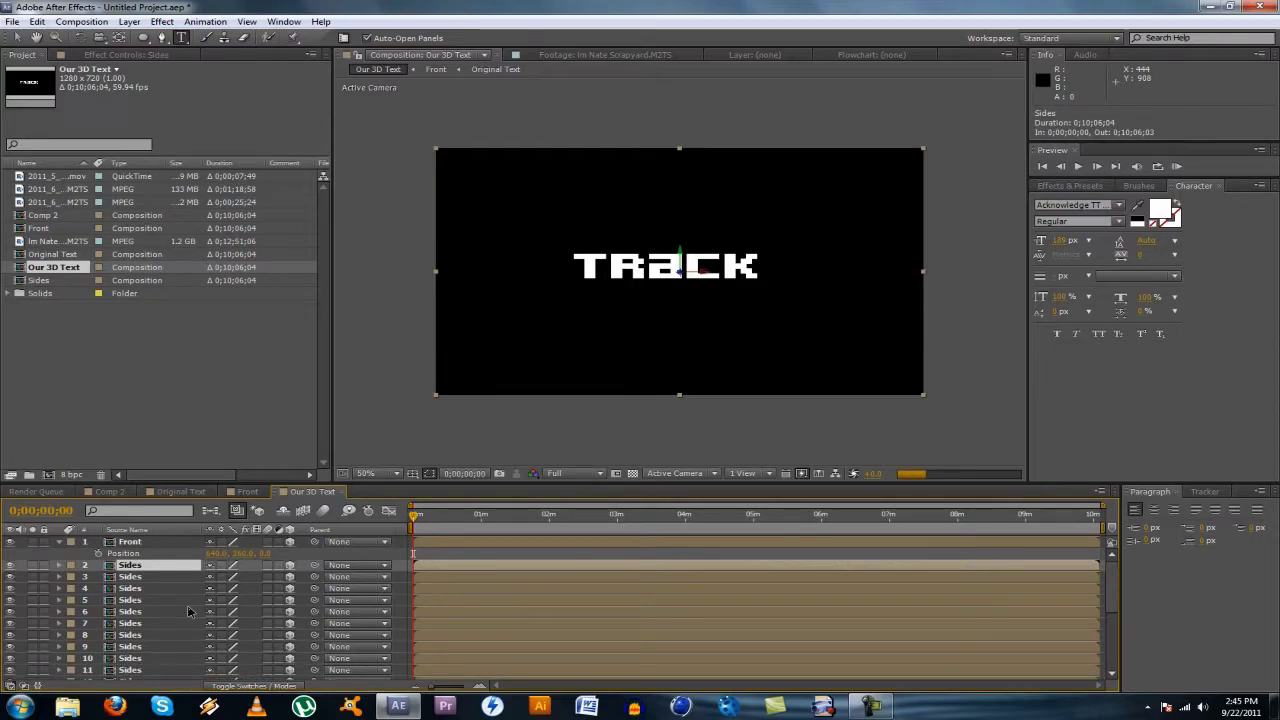
pyautogui.scroll(-4, 188, 606)
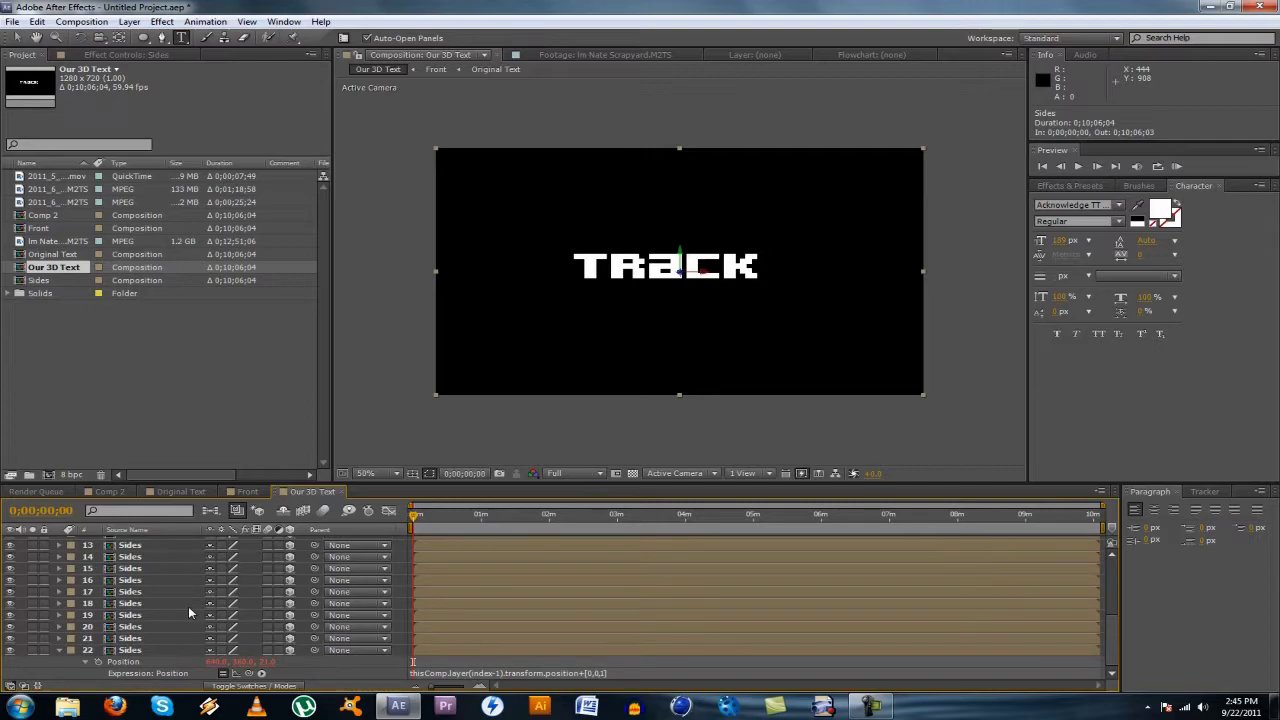
pyautogui.hotkey('ctrl', '`')
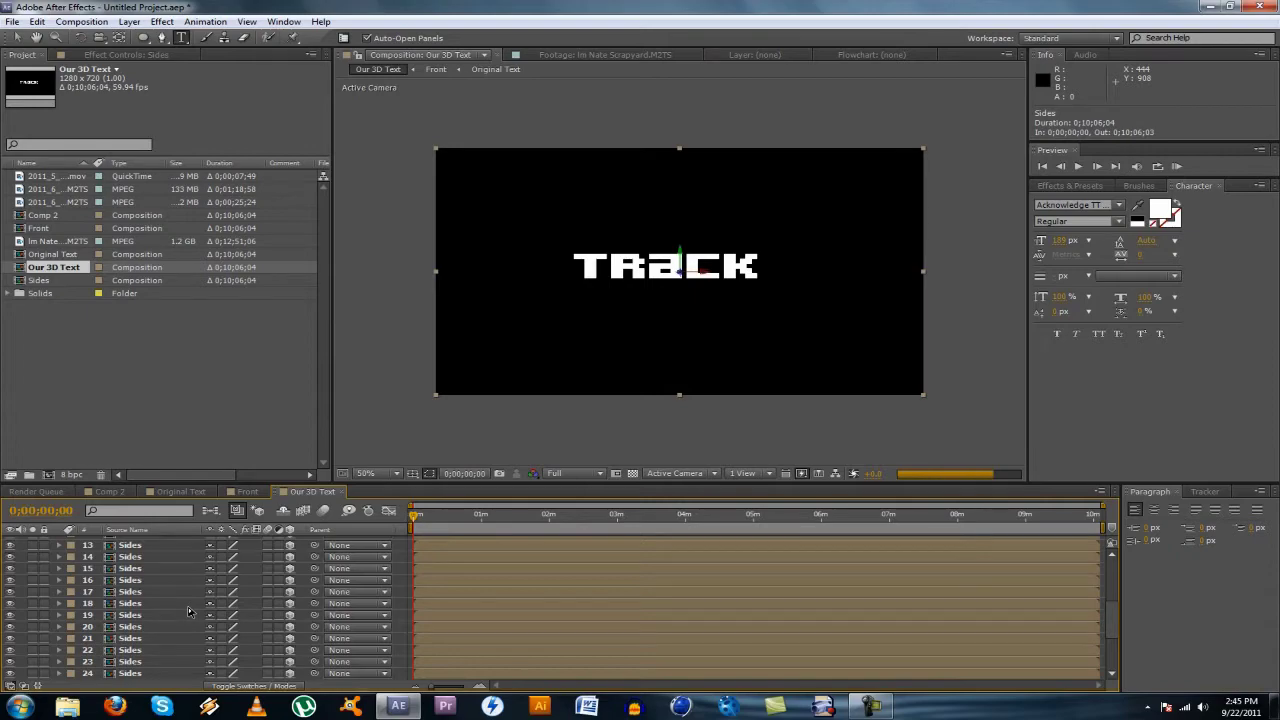
pyautogui.hotkey('ctrl', 'd')
pyautogui.hotkey('ctrl', '`')
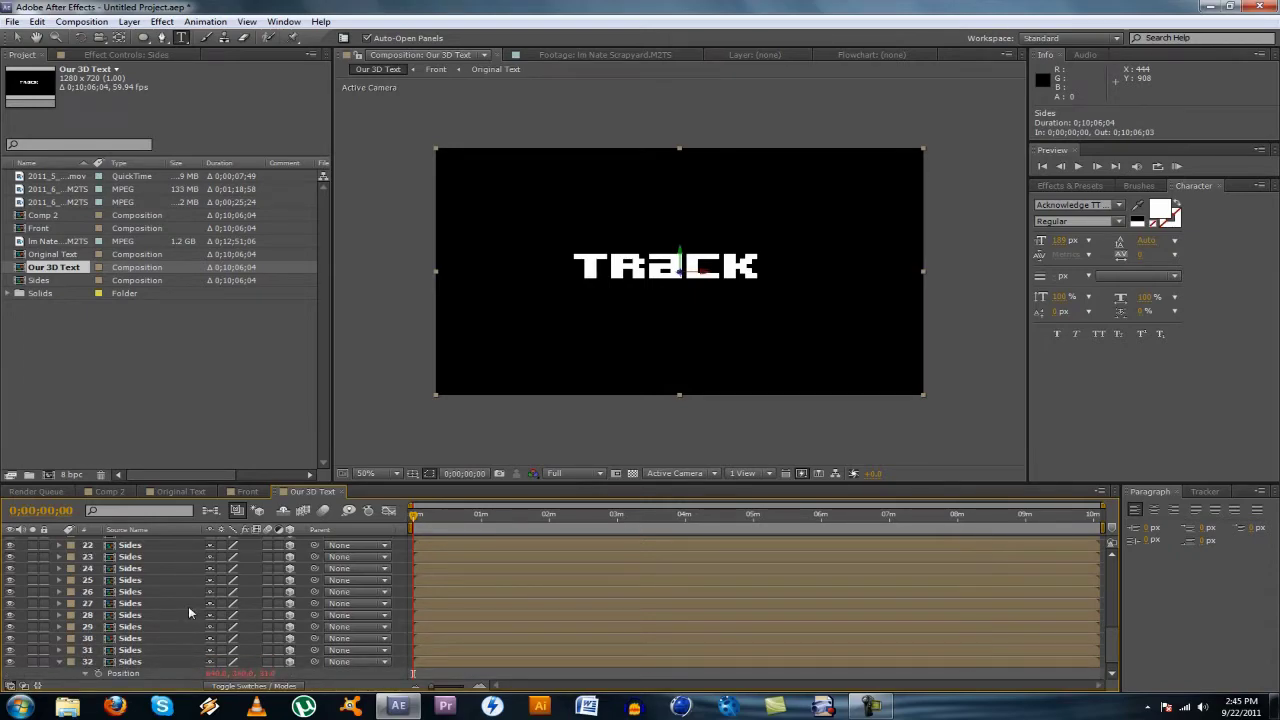
pyautogui.hotkey('ctrl', 'd')
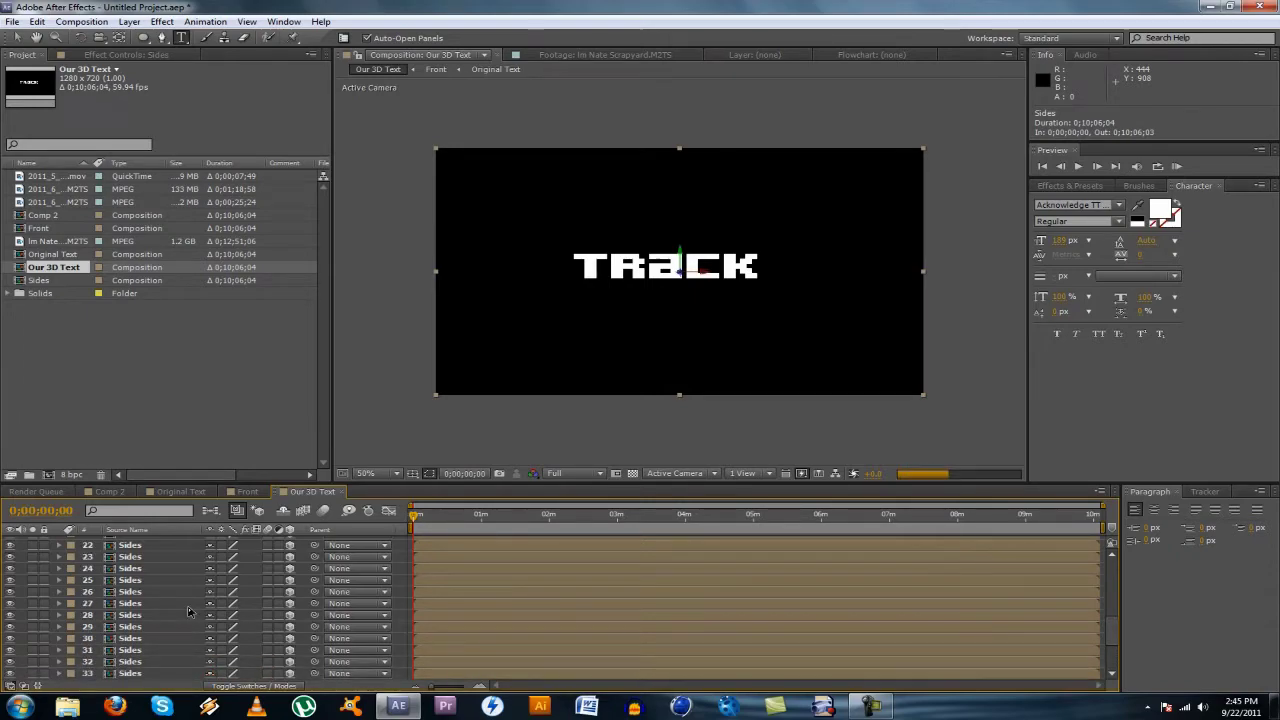
pyautogui.hotkey('ctrl', 'd')
pyautogui.hotkey('ctrl', 'd')
pyautogui.hotkey('ctrl', 'd')
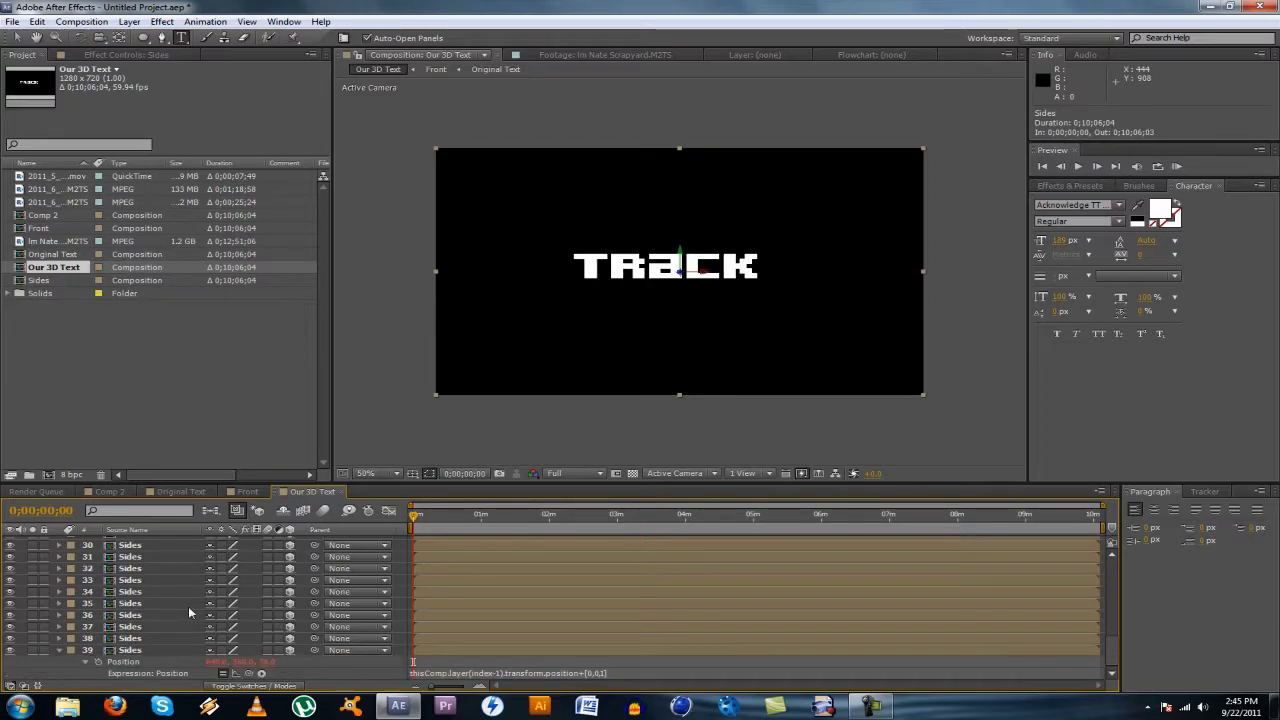
pyautogui.hotkey('ctrl', 'd')
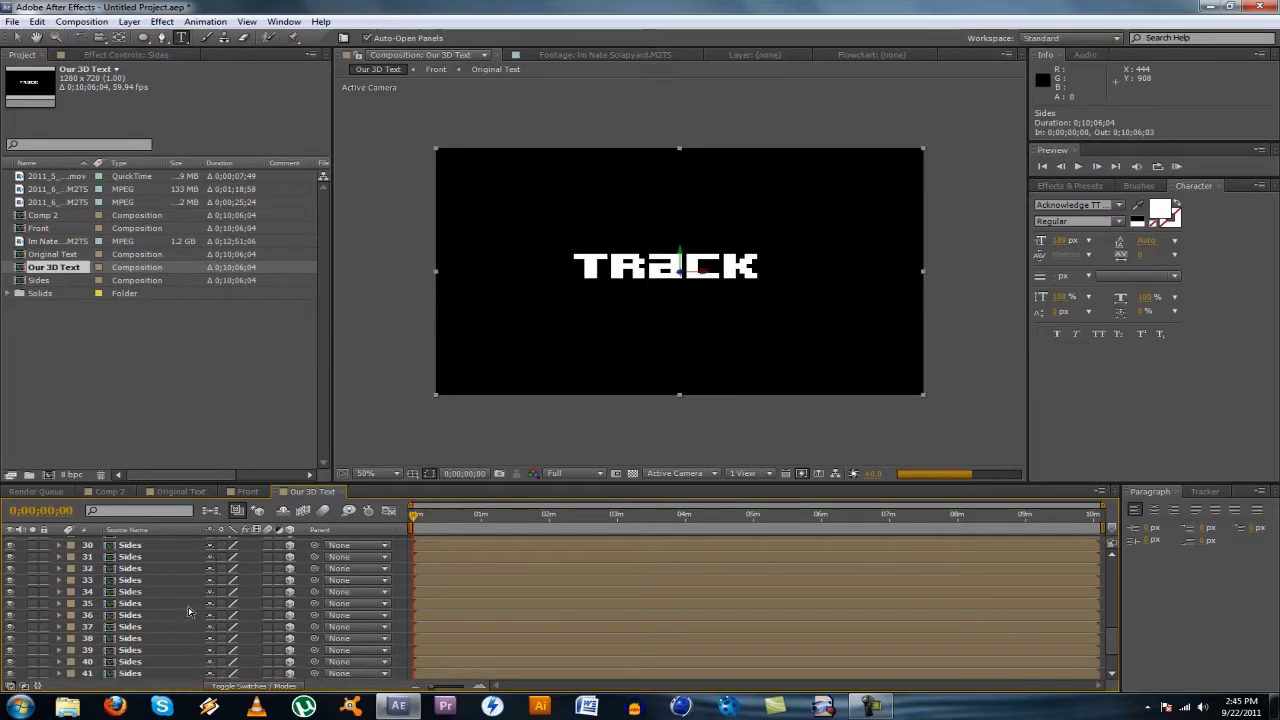
pyautogui.scroll(6, 188, 610)
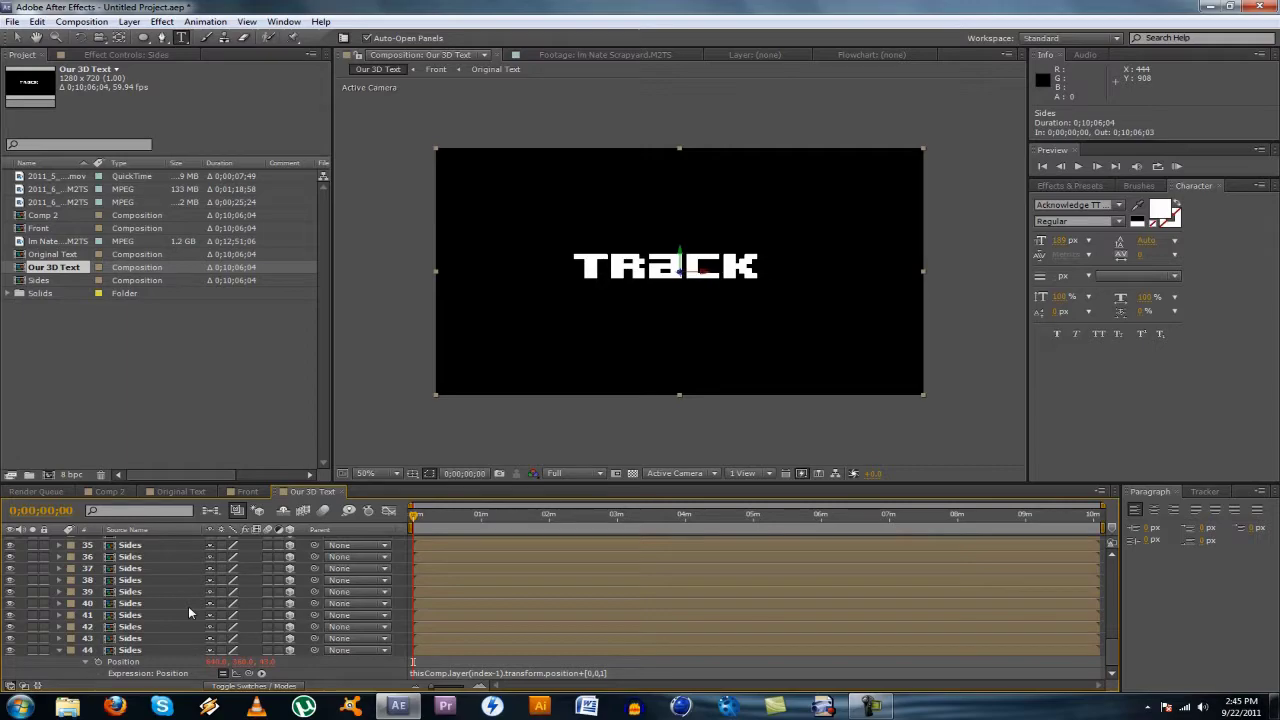
pyautogui.scroll(3, 188, 606)
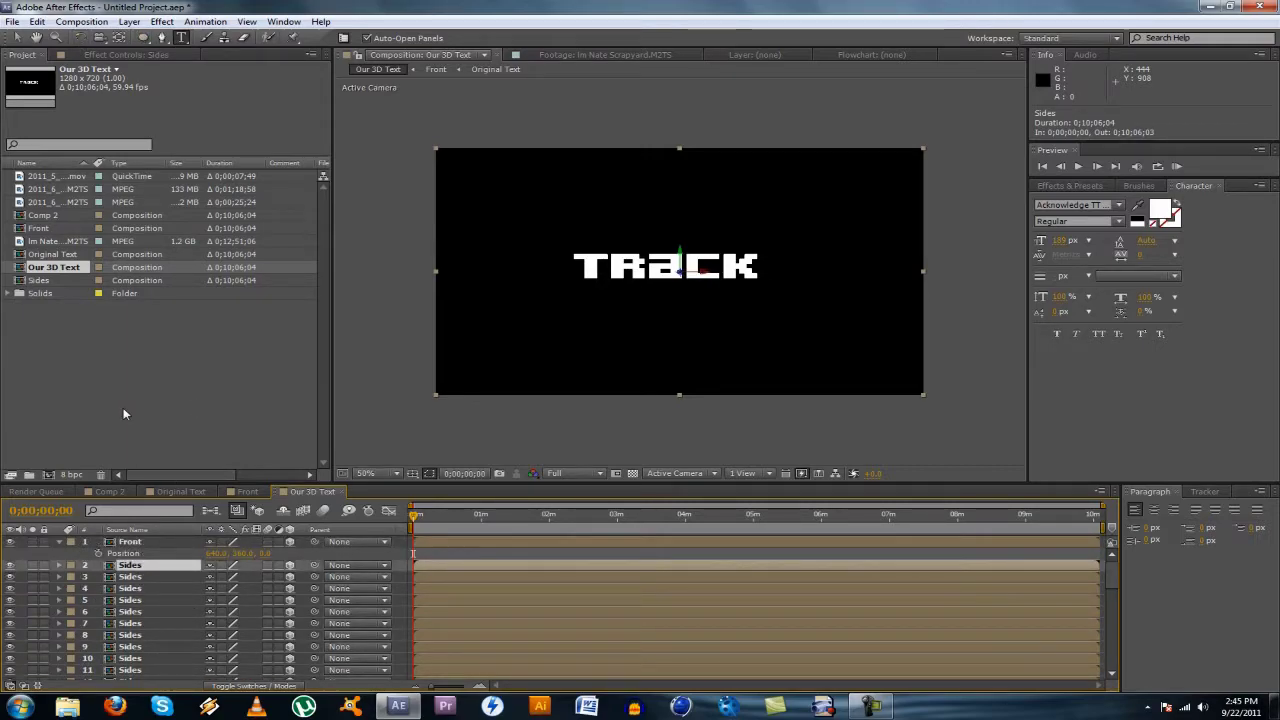
# Step: Add a new camera layer named Camera 1 to Our 3D Text
pyautogui.click(128, 21)
pyautogui.moveTo(150, 37)
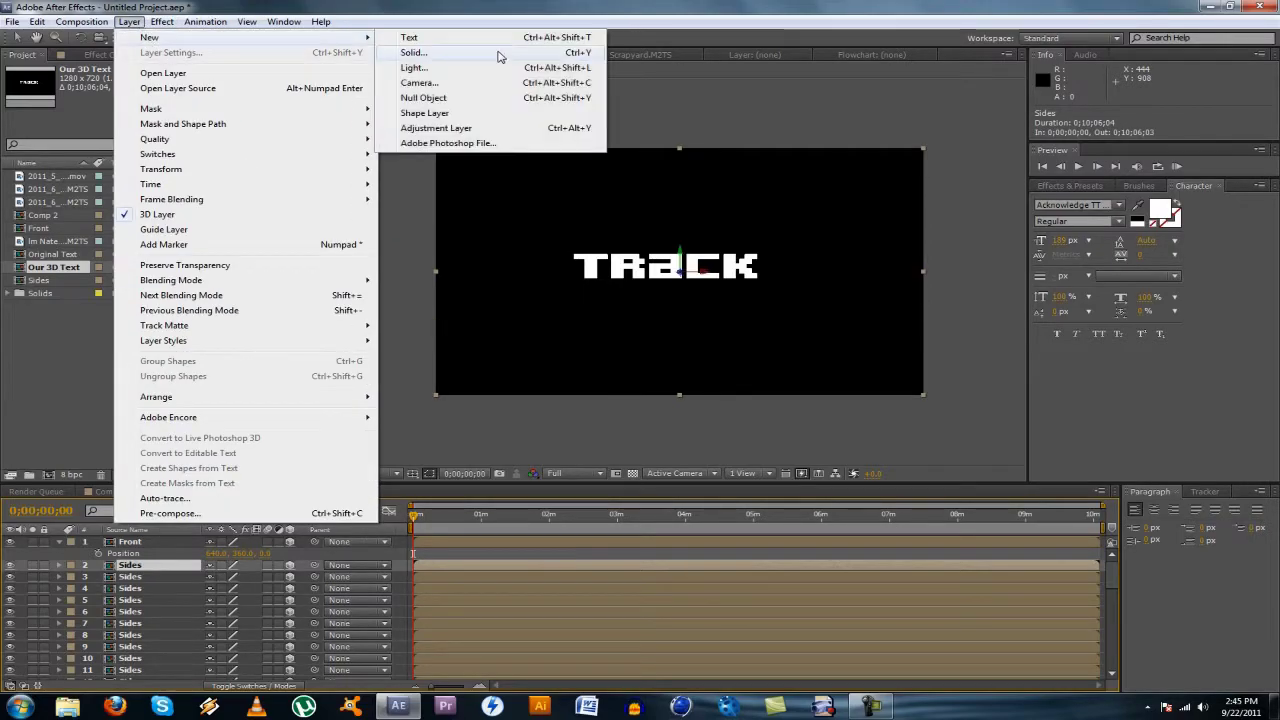
pyautogui.click(478, 82)
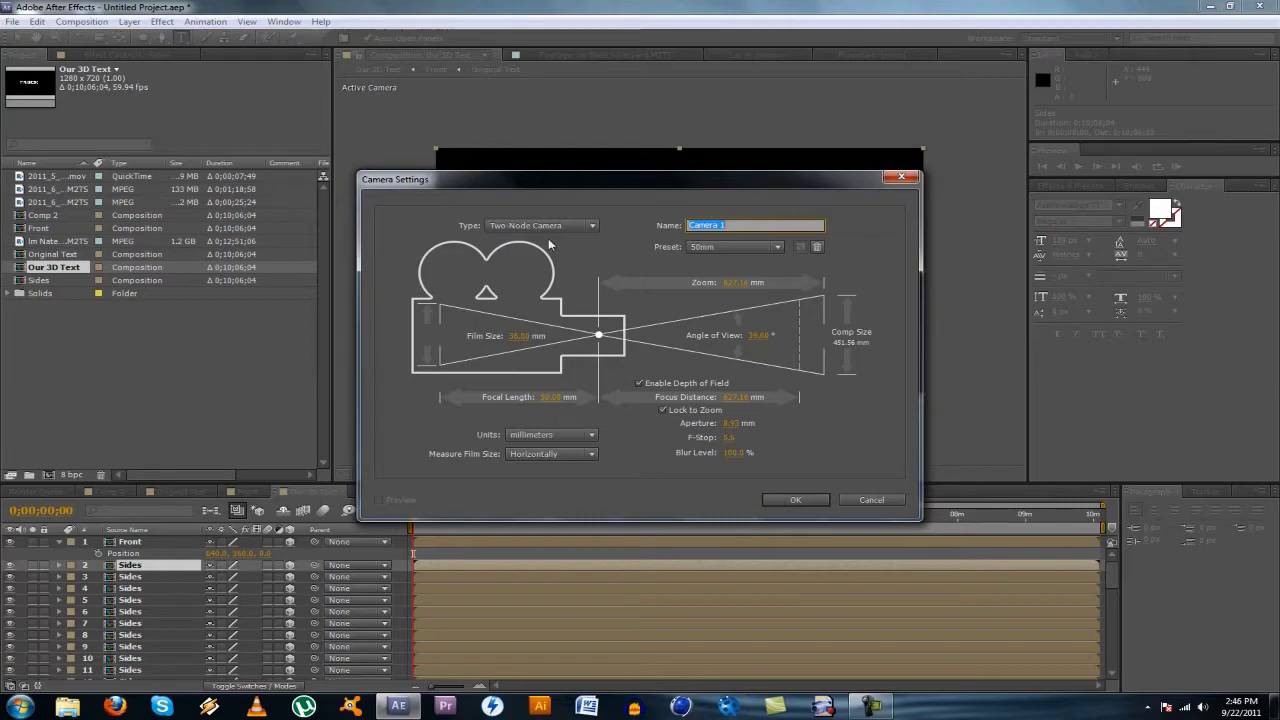
pyautogui.click(808, 497)
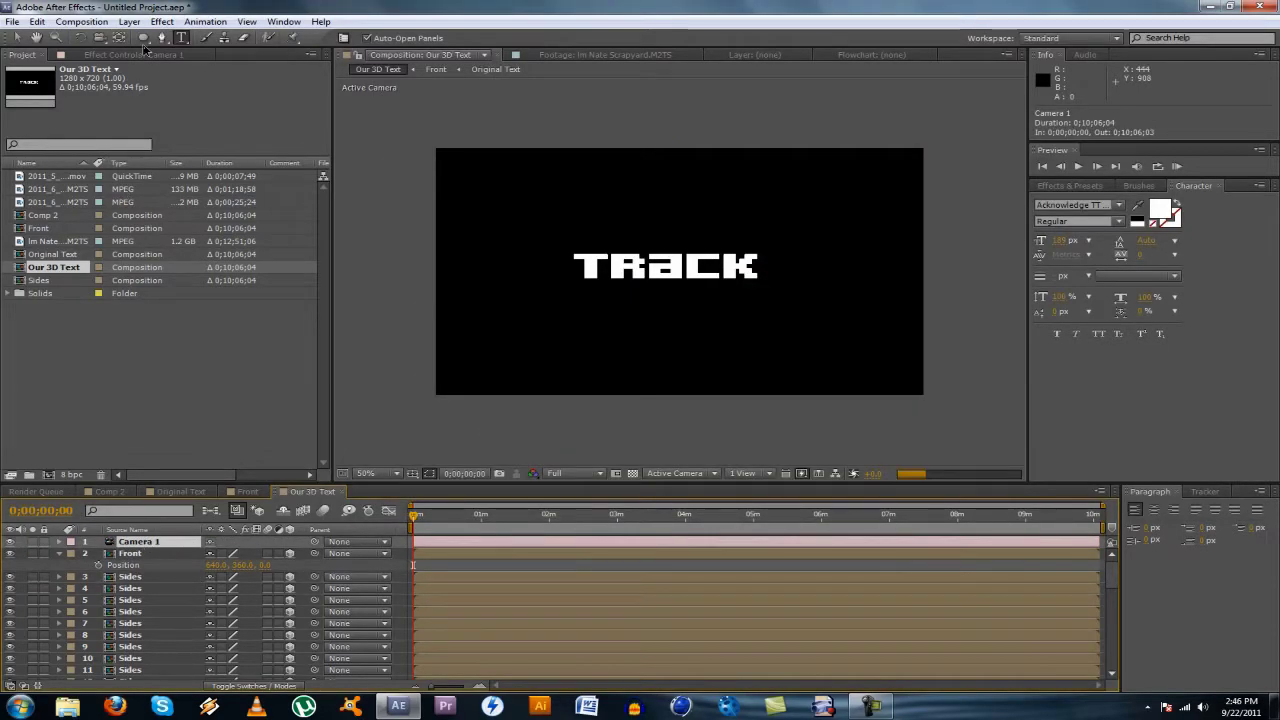
# Step: Orbit Camera 1 to view the TRACK text at an angle showing its extruded depth
pyautogui.click(99, 38)
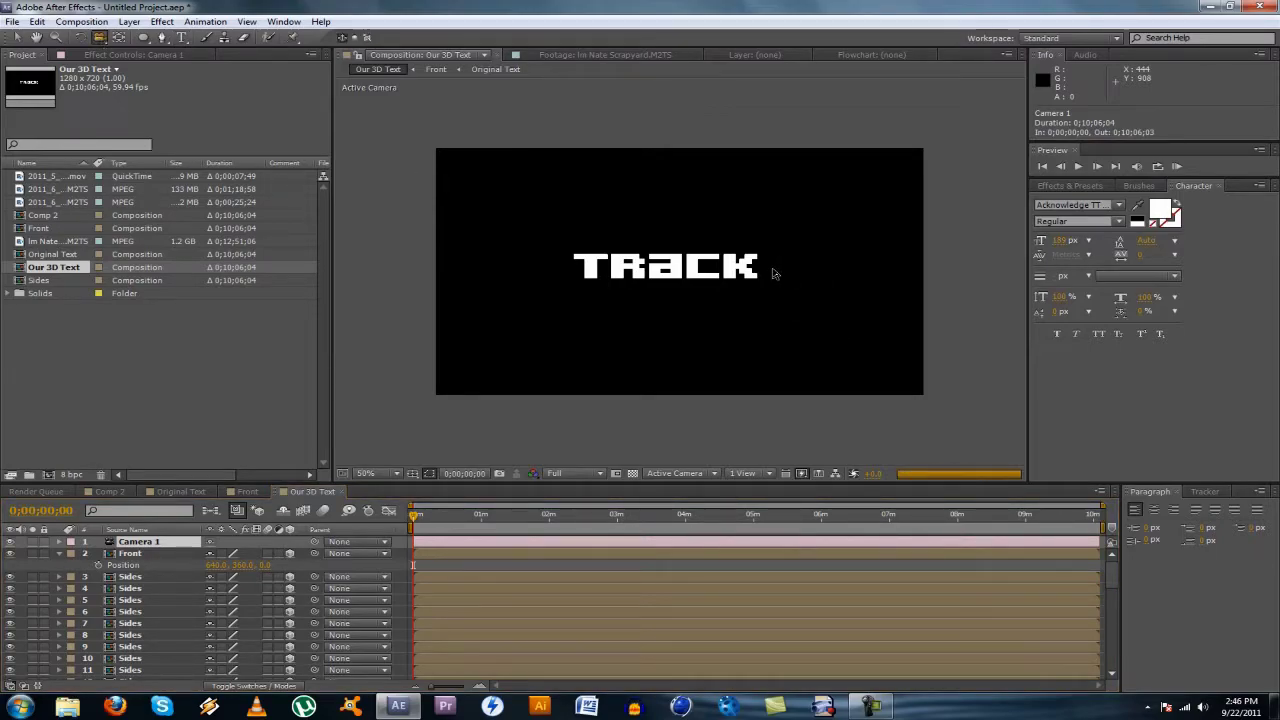
pyautogui.moveTo(760, 275); pyautogui.dragTo(720, 306)
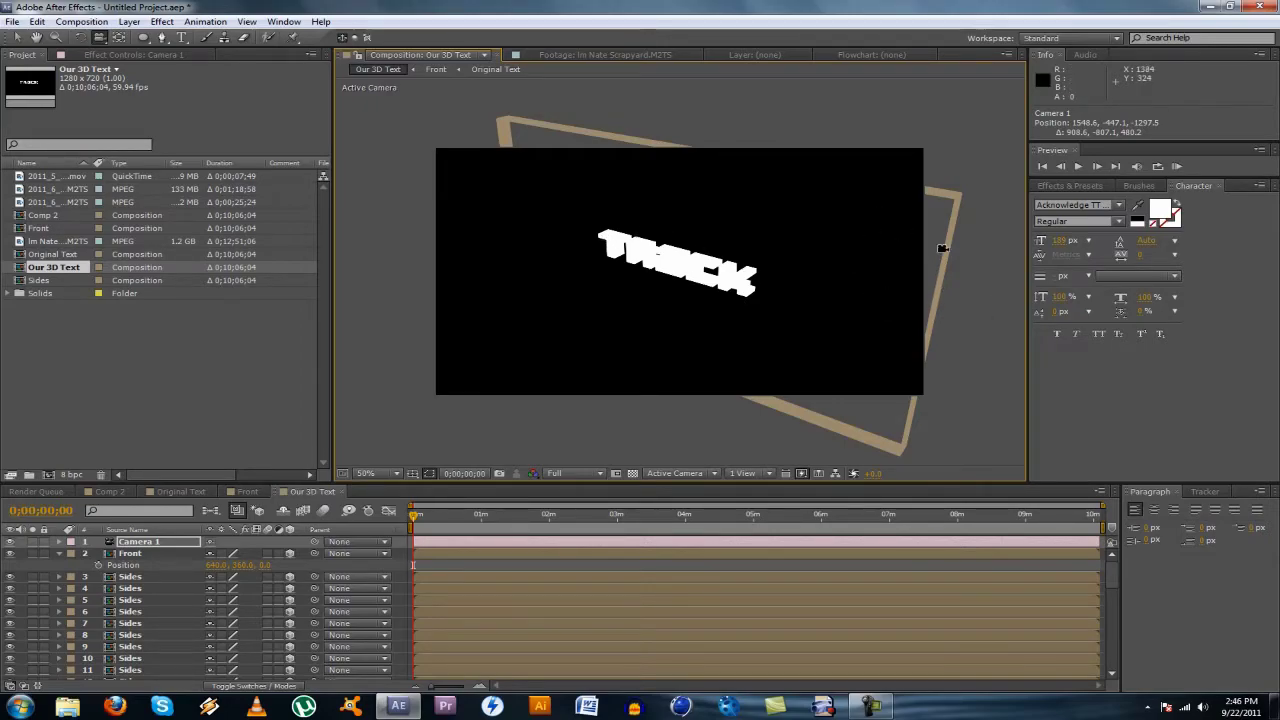
pyautogui.moveTo(889, 251)
pyautogui.mouseDown()
pyautogui.moveTo(900, 206)
pyautogui.moveTo(912, 241)
pyautogui.mouseUp()
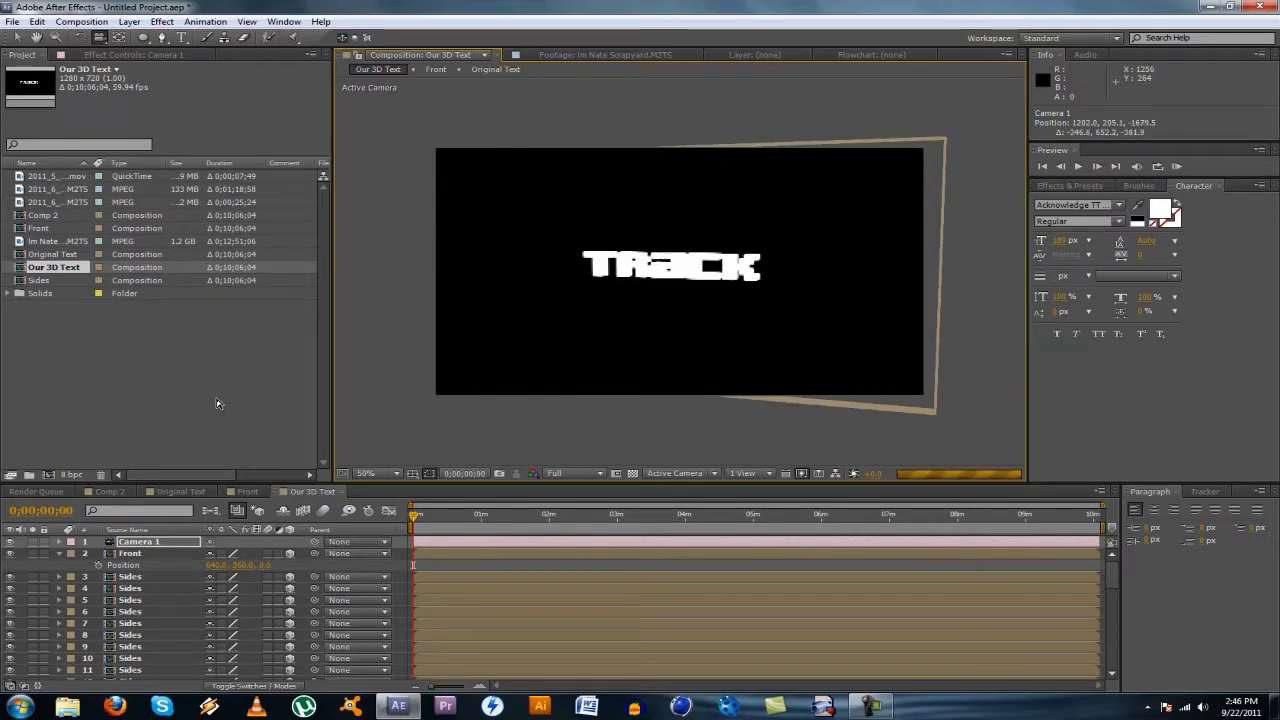
# Step: Apply Simple Choker to the Original Text layer in the Front composition
pyautogui.click(247, 492)
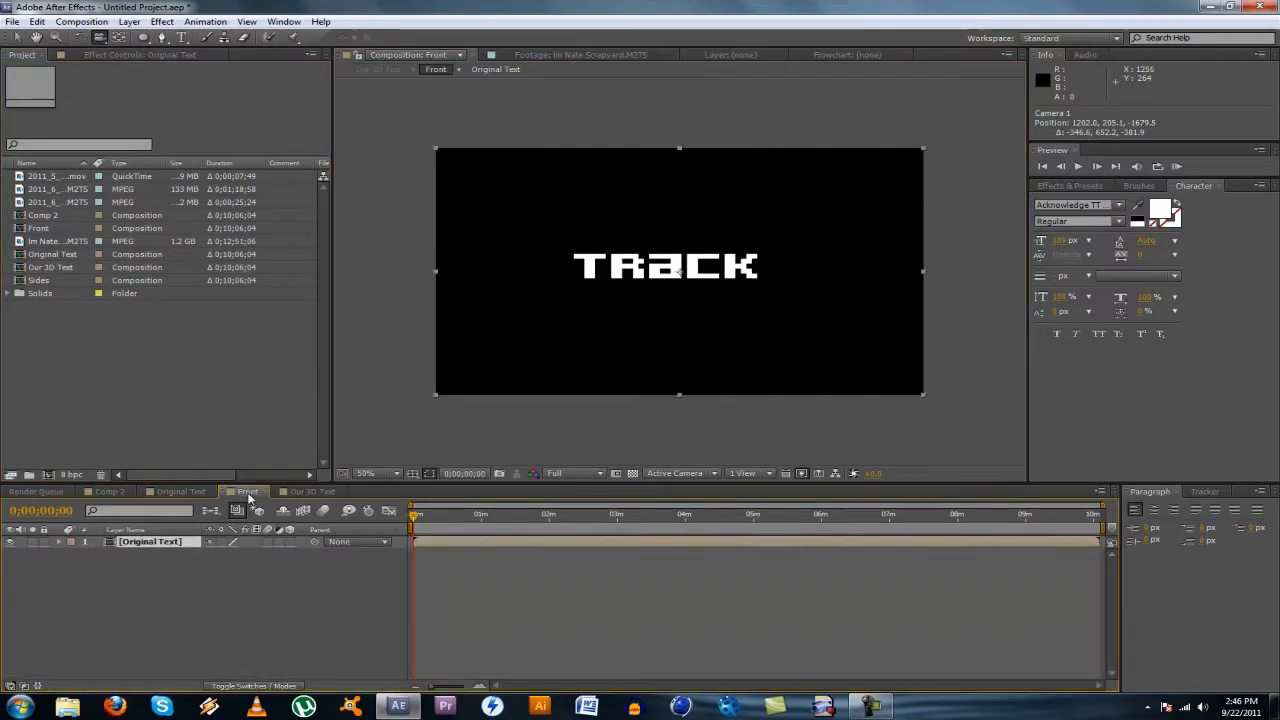
pyautogui.click(37, 229)
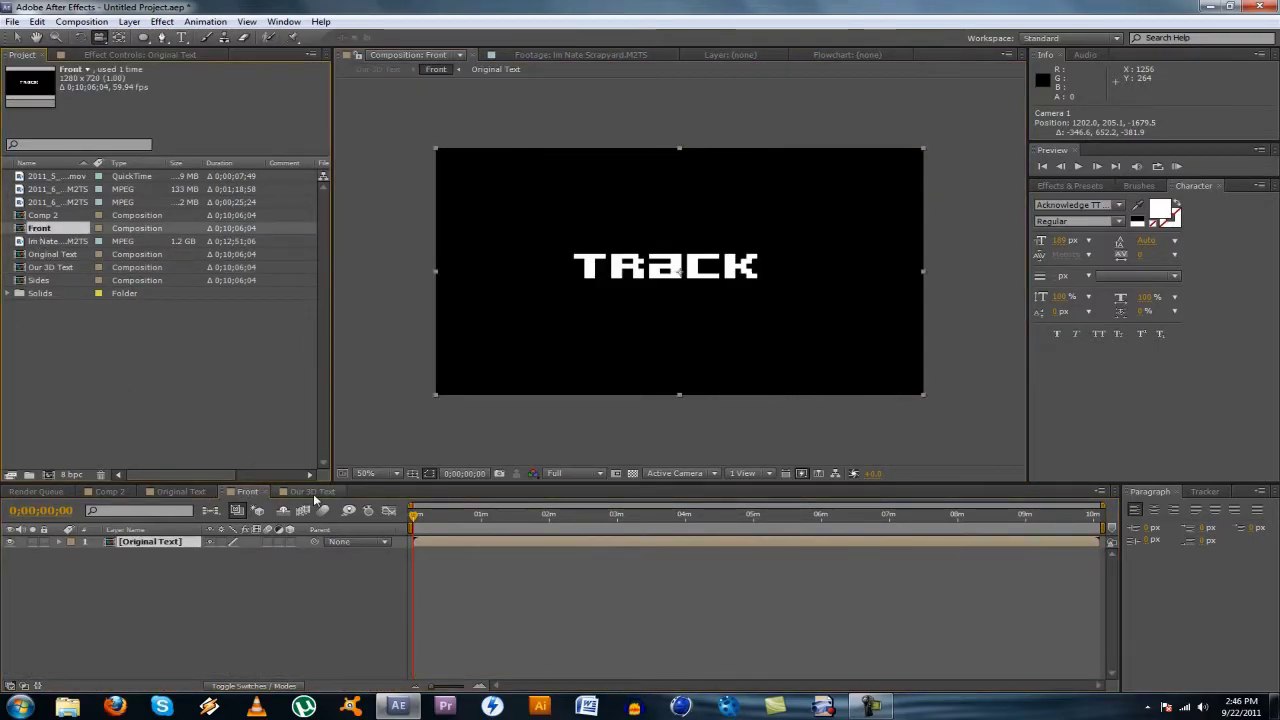
pyautogui.click(167, 572)
pyautogui.click(150, 543)
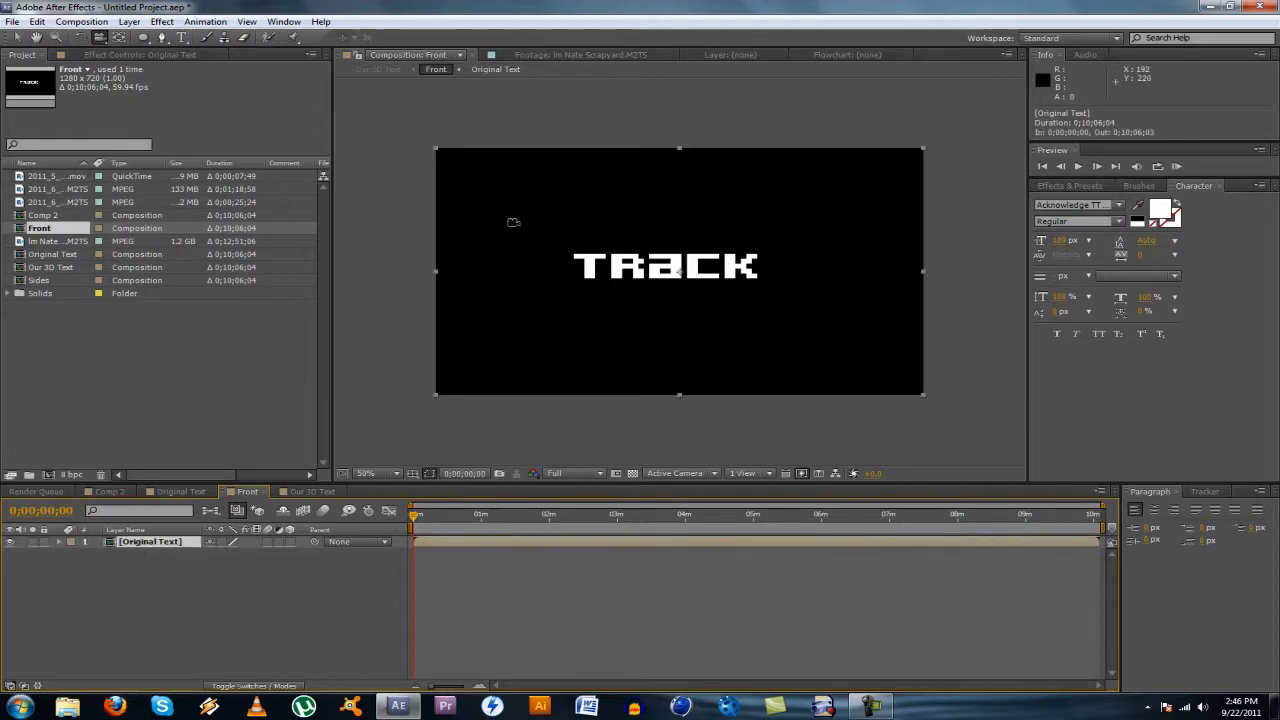
pyautogui.click(1070, 186)
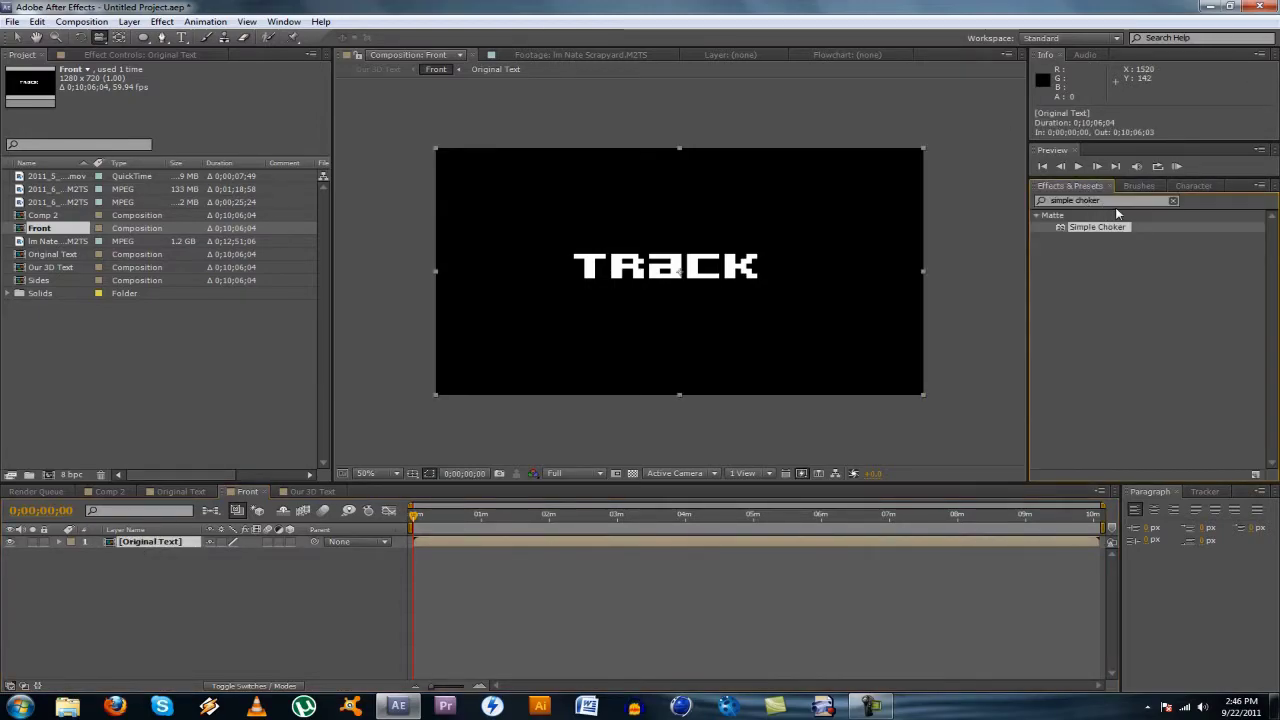
pyautogui.moveTo(1097, 227); pyautogui.dragTo(166, 543)
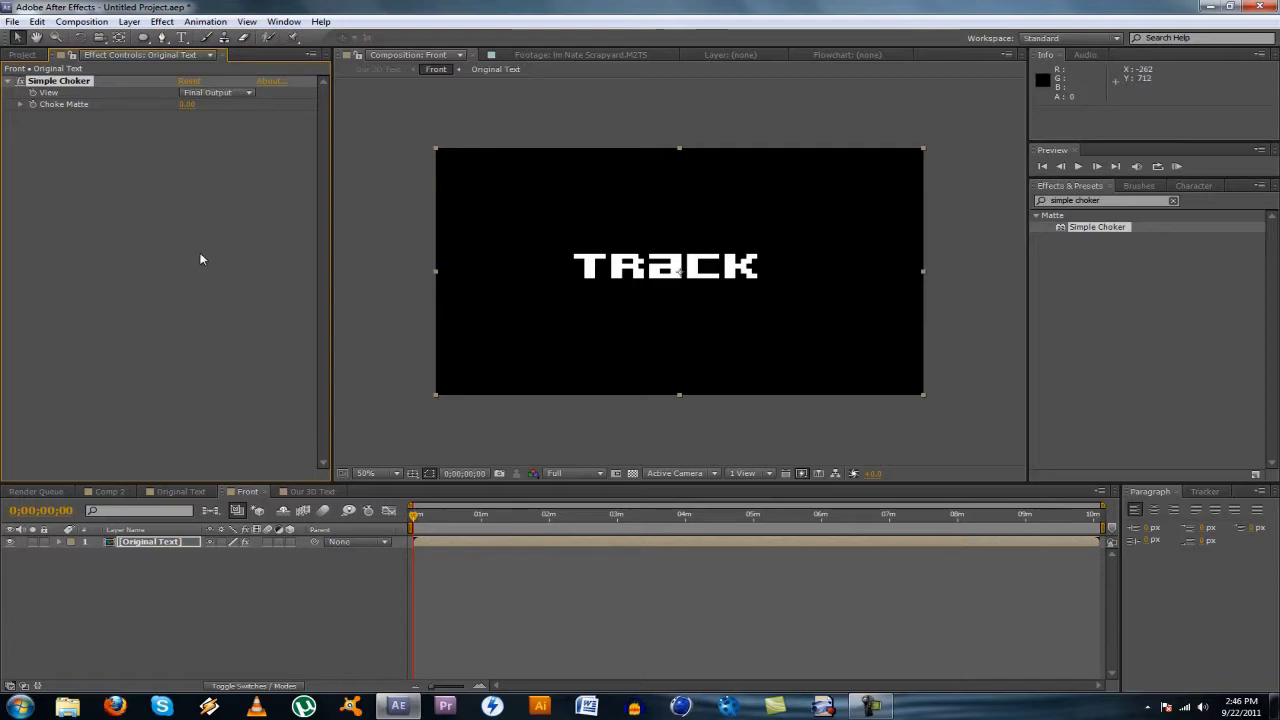
# Step: Set Choke Matte to 7 and zoom in to check the thinner letters
pyautogui.click(186, 104)
pyautogui.write('7')
pyautogui.press('Return')
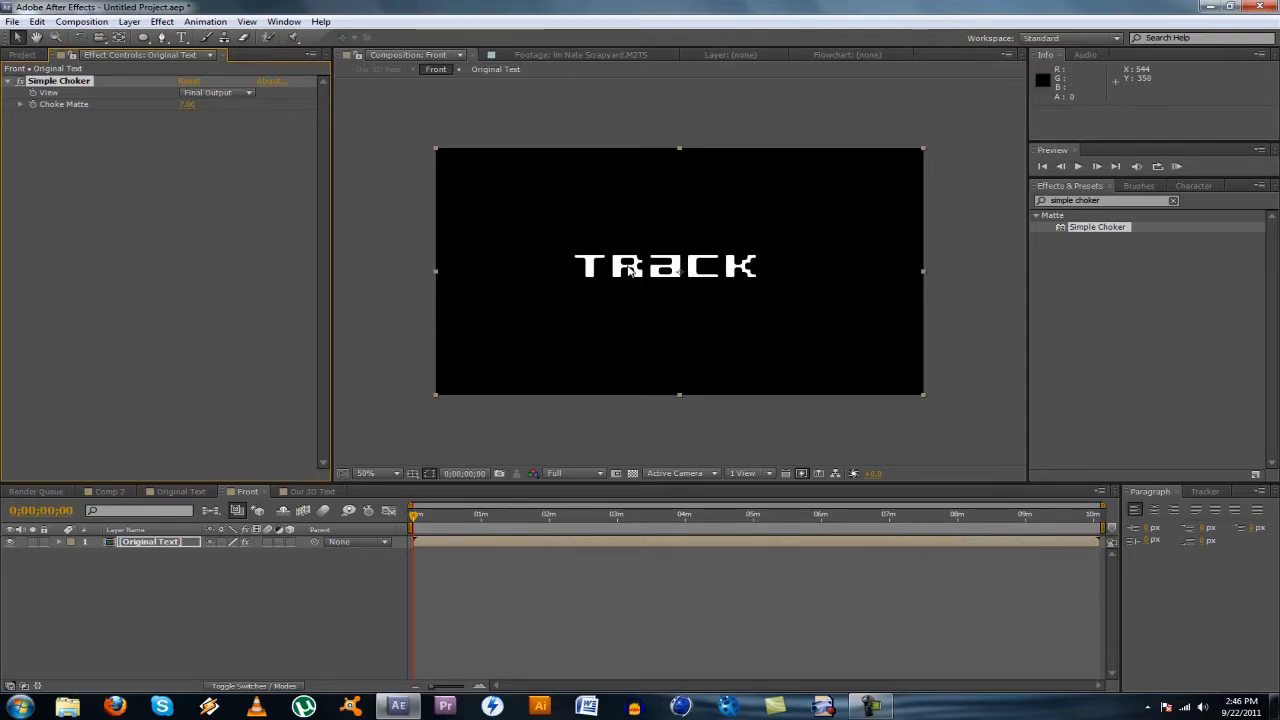
pyautogui.press('.')
pyautogui.press('.')
pyautogui.press('.')
pyautogui.press('.')
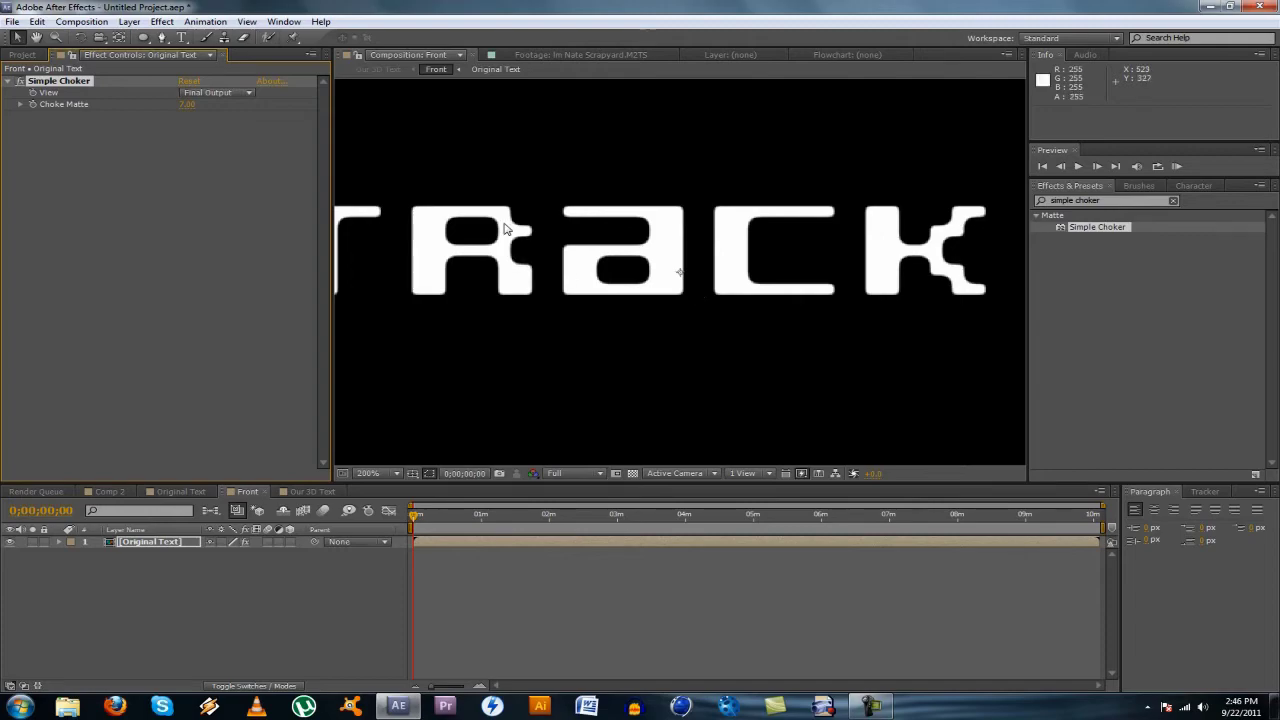
pyautogui.press(',')
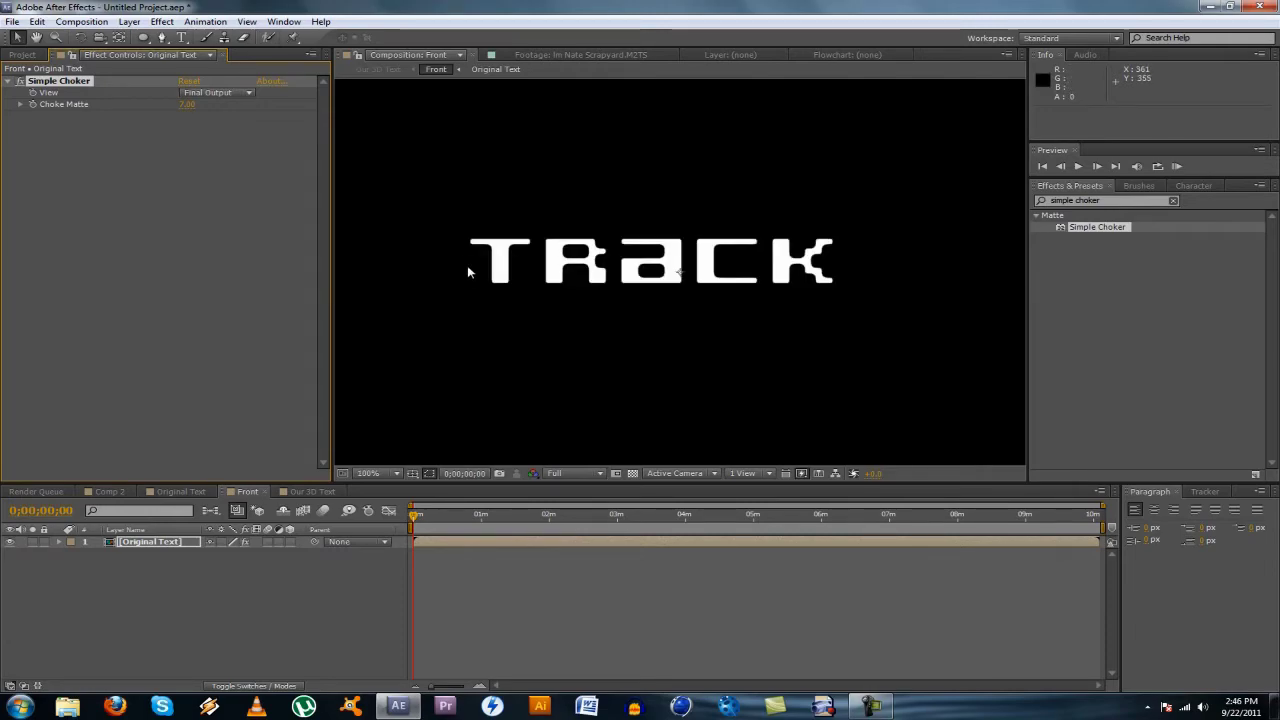
# Step: In Our 3D Text, orbit Camera 1 back to a near-front view and zoom in on TRACK
pyautogui.click(312, 491)
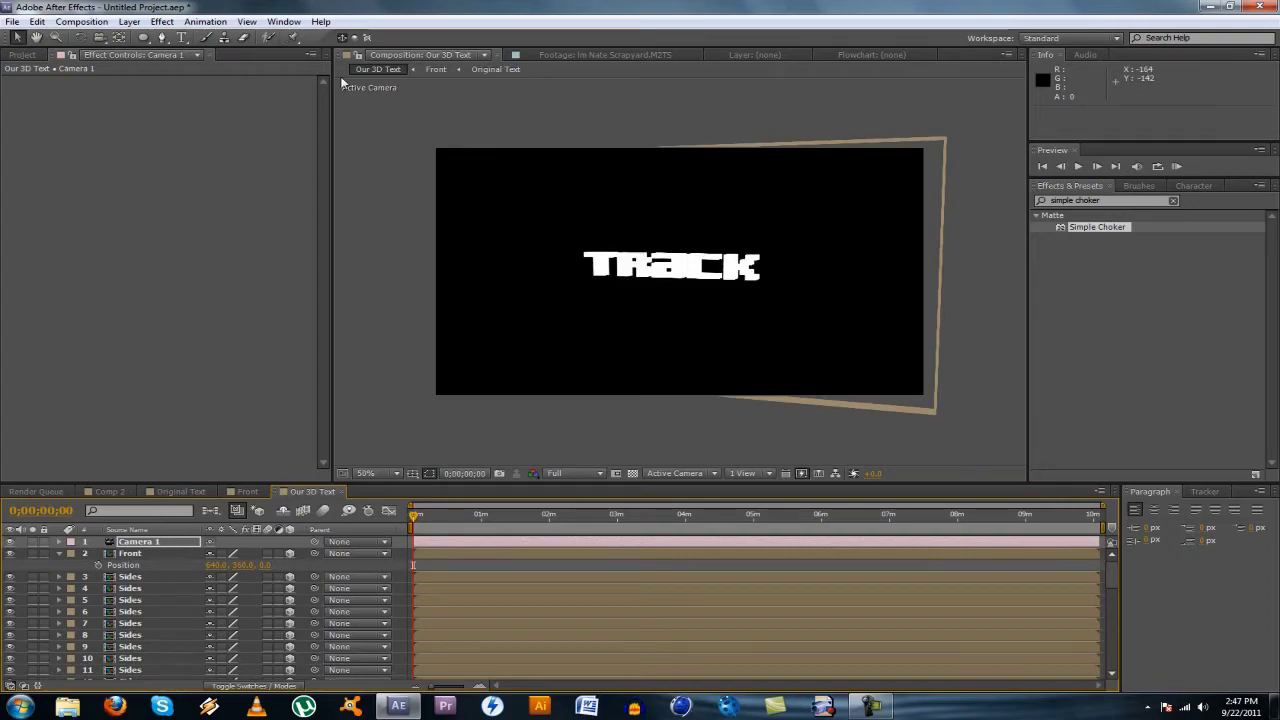
pyautogui.click(97, 38)
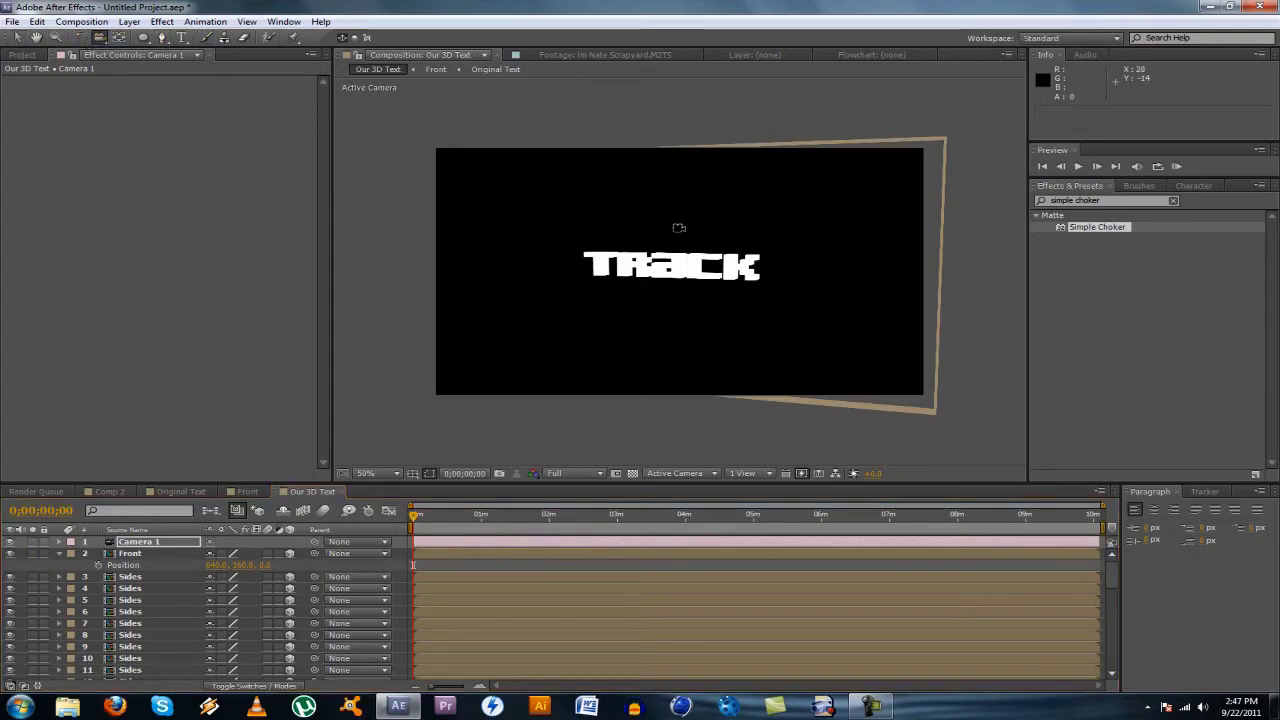
pyautogui.moveTo(843, 263); pyautogui.dragTo(883, 257)
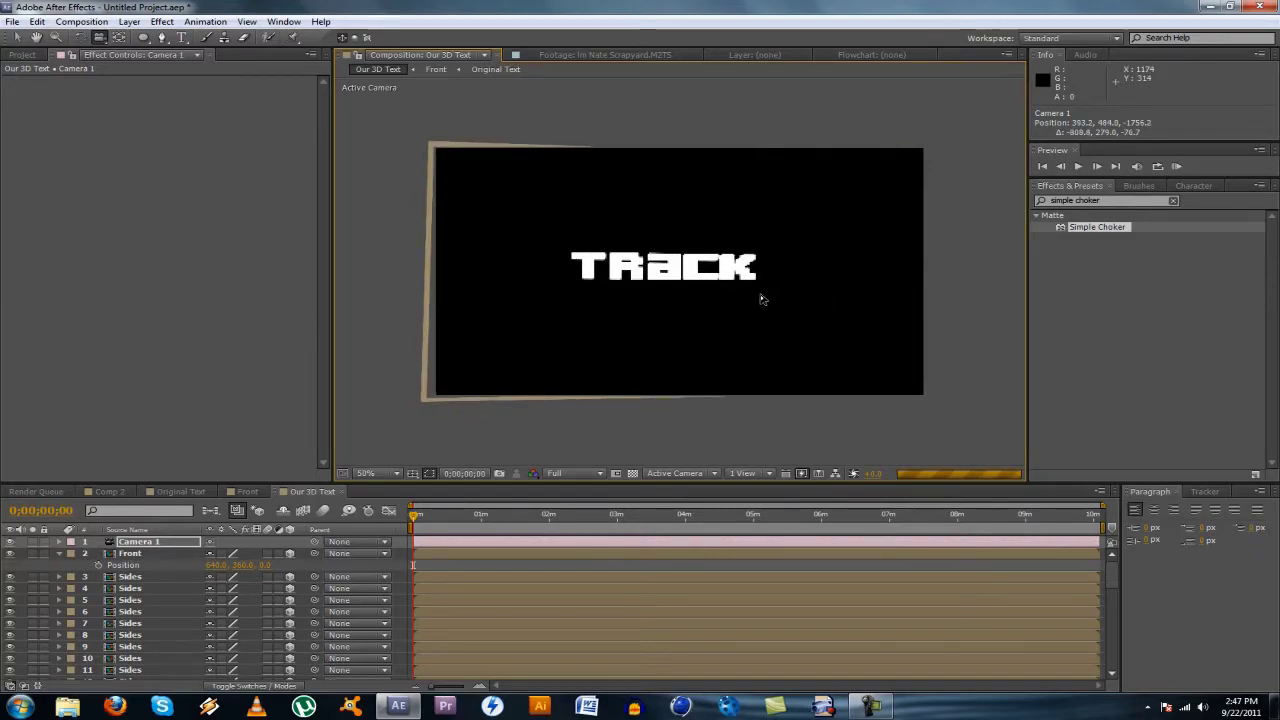
pyautogui.press('.')
pyautogui.press('.')
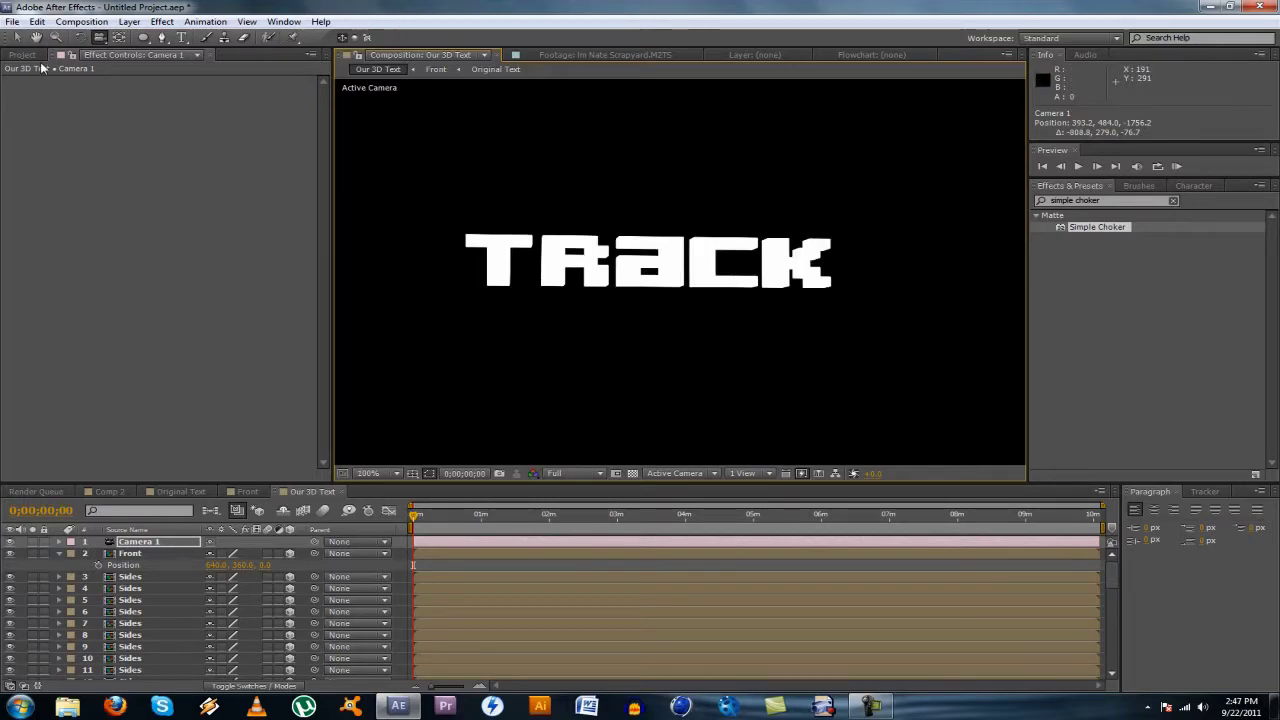
# Step: Apply the Bevel Alpha effect to the Original Text layer inside the Sides composition
pyautogui.click(172, 491)
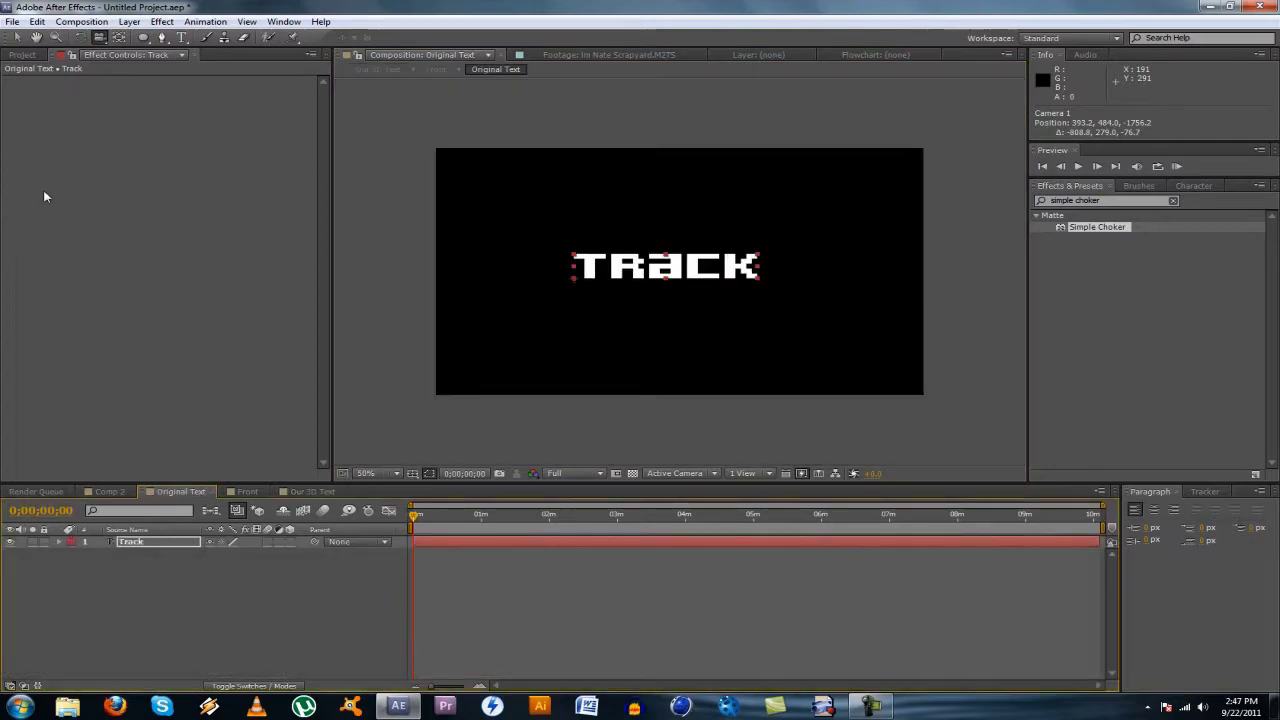
pyautogui.click(22, 54)
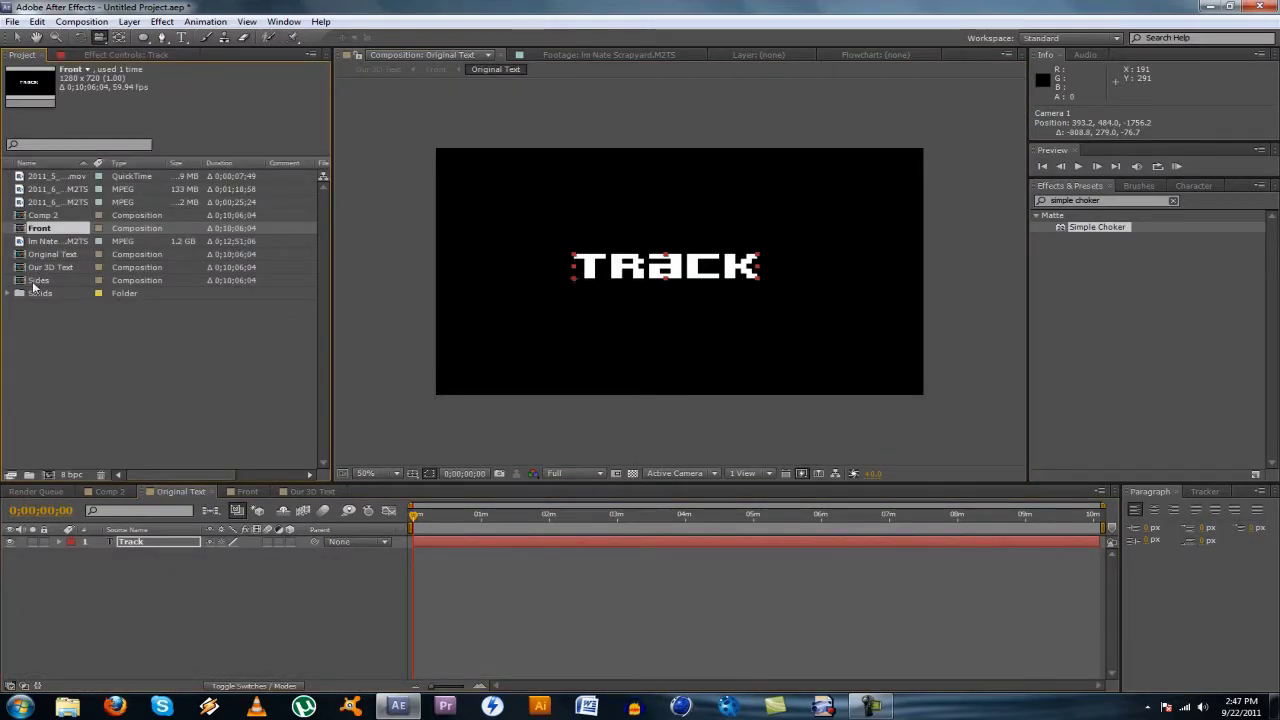
pyautogui.doubleClick(37, 281)
pyautogui.click(162, 542)
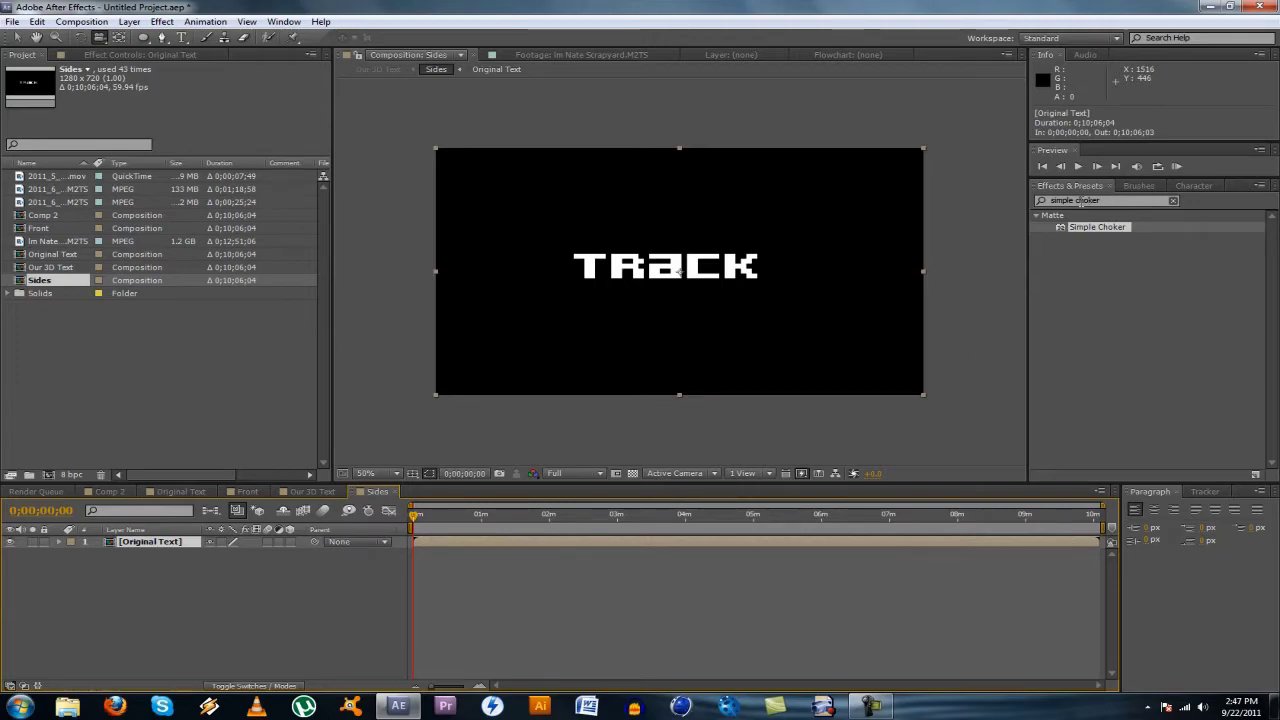
pyautogui.click(1127, 200)
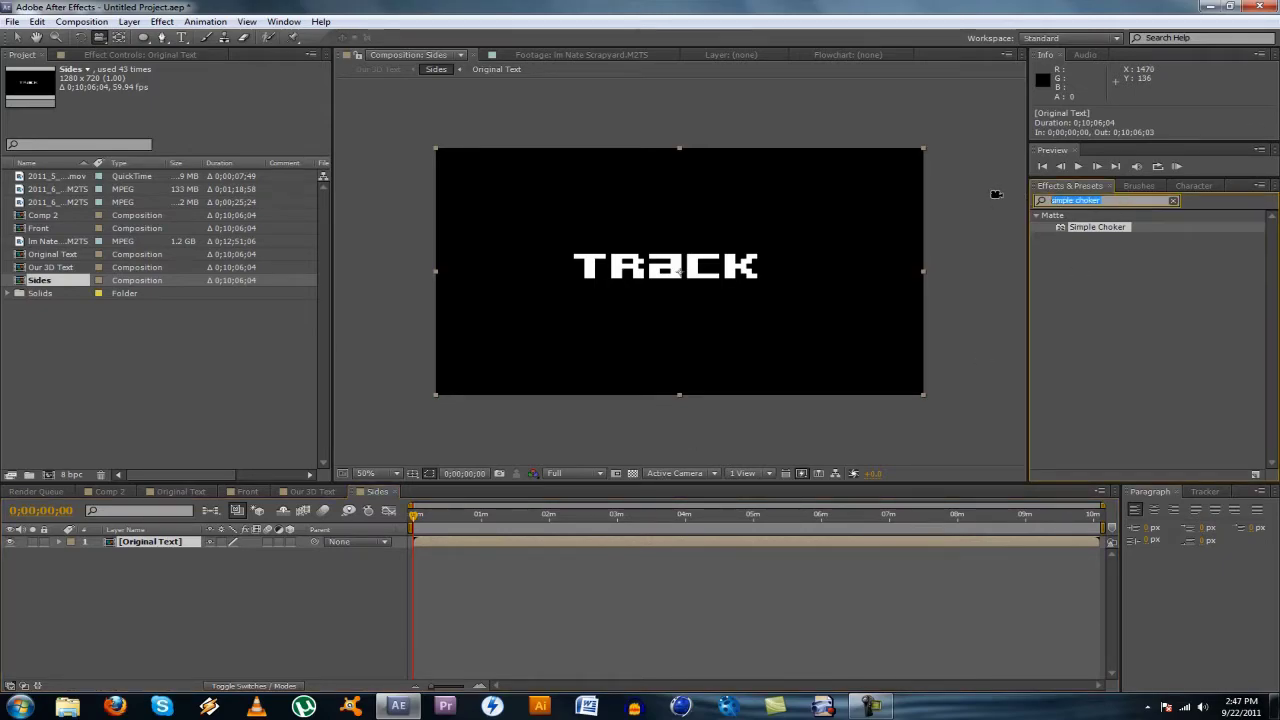
pyautogui.write('Bevel Al')
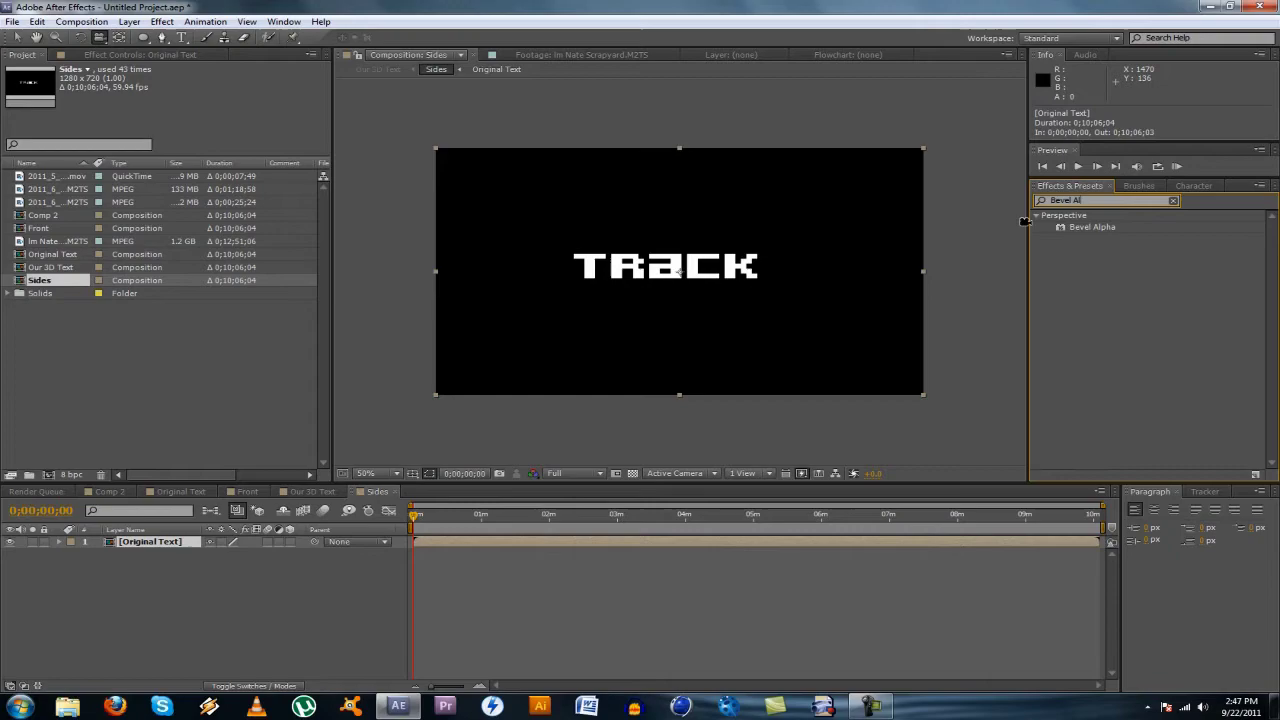
pyautogui.moveTo(1088, 228); pyautogui.dragTo(150, 541)
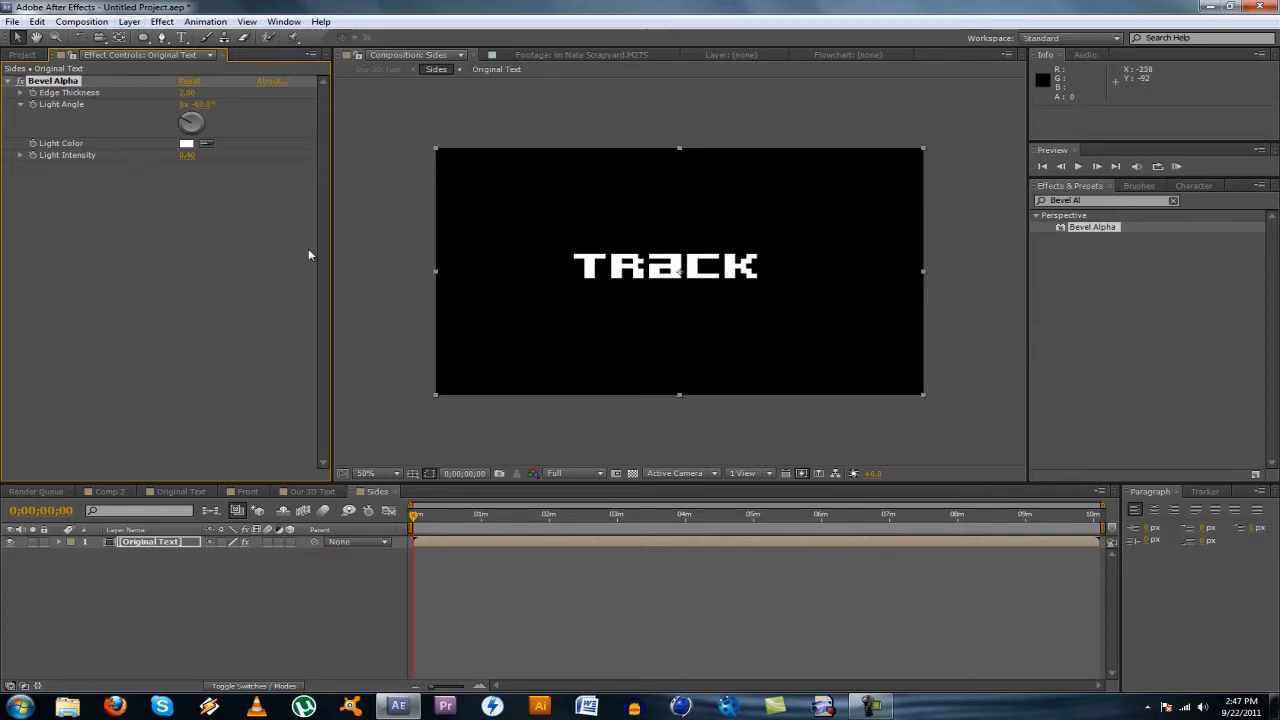
pyautogui.click(312, 491)
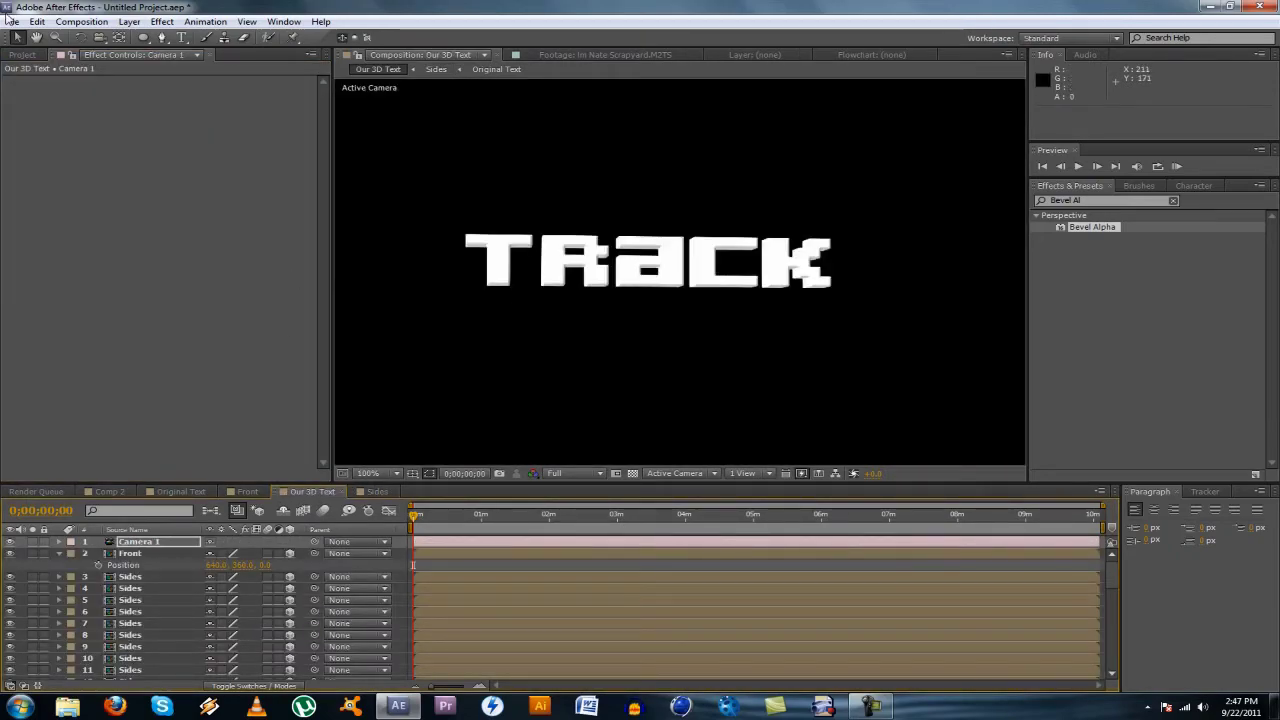
# Step: Orbit Camera 1 slightly off-axis to reveal TRACK's bevel-shaded extruded sides, then show the Project panel
pyautogui.click(99, 37)
pyautogui.moveTo(889, 266); pyautogui.dragTo(812, 282)
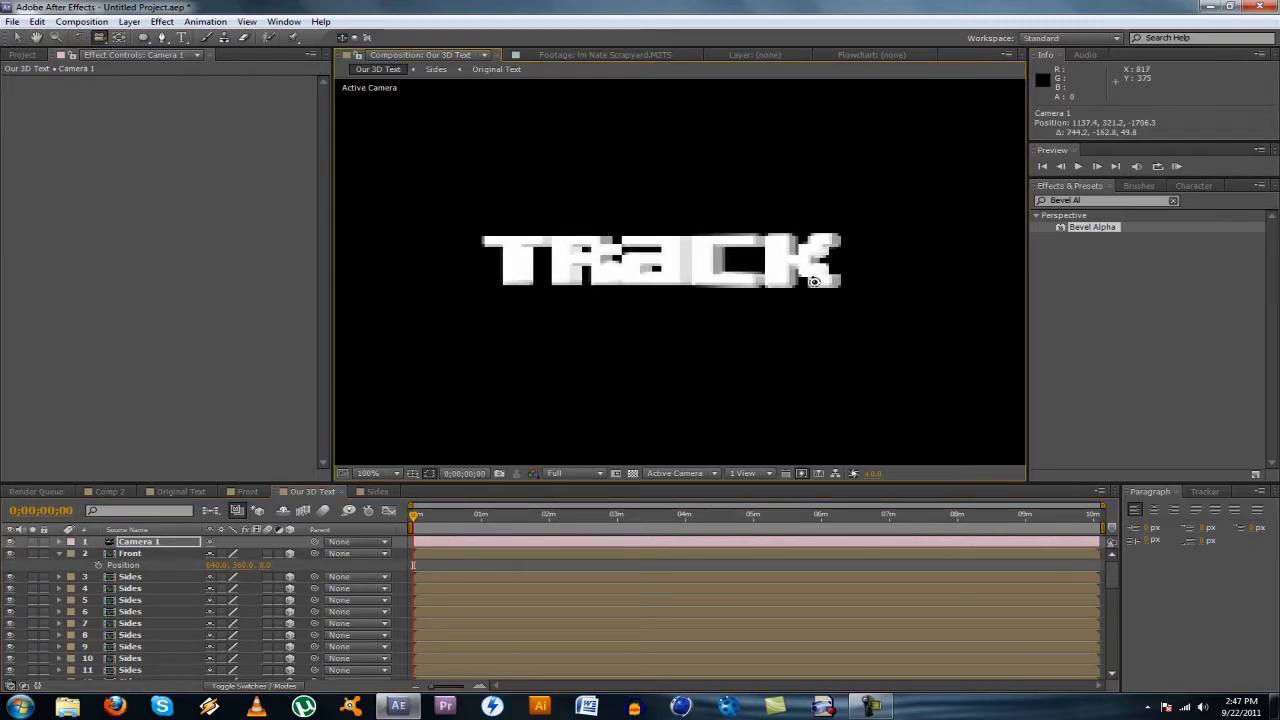
pyautogui.moveTo(814, 281); pyautogui.dragTo(816, 288)
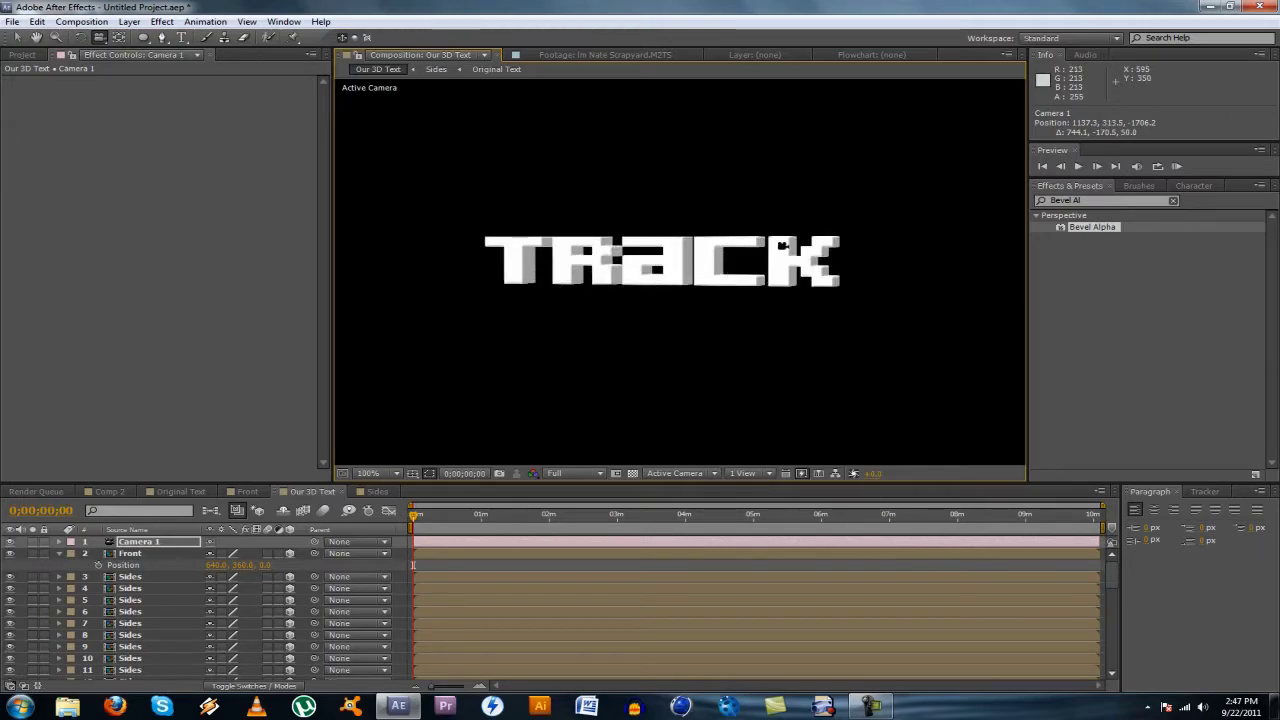
pyautogui.click(23, 55)
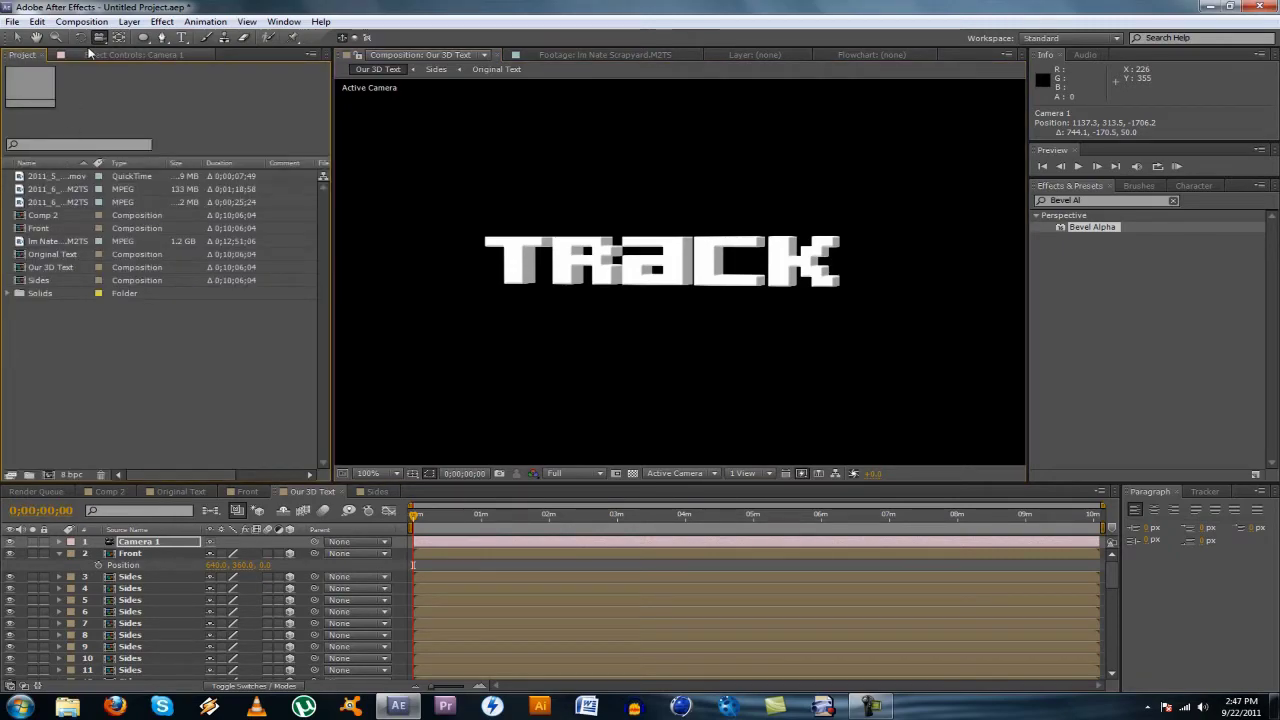
# Step: Review the Bevel Alpha settings in the Sides composition, then return to Our 3D Text
pyautogui.click(375, 491)
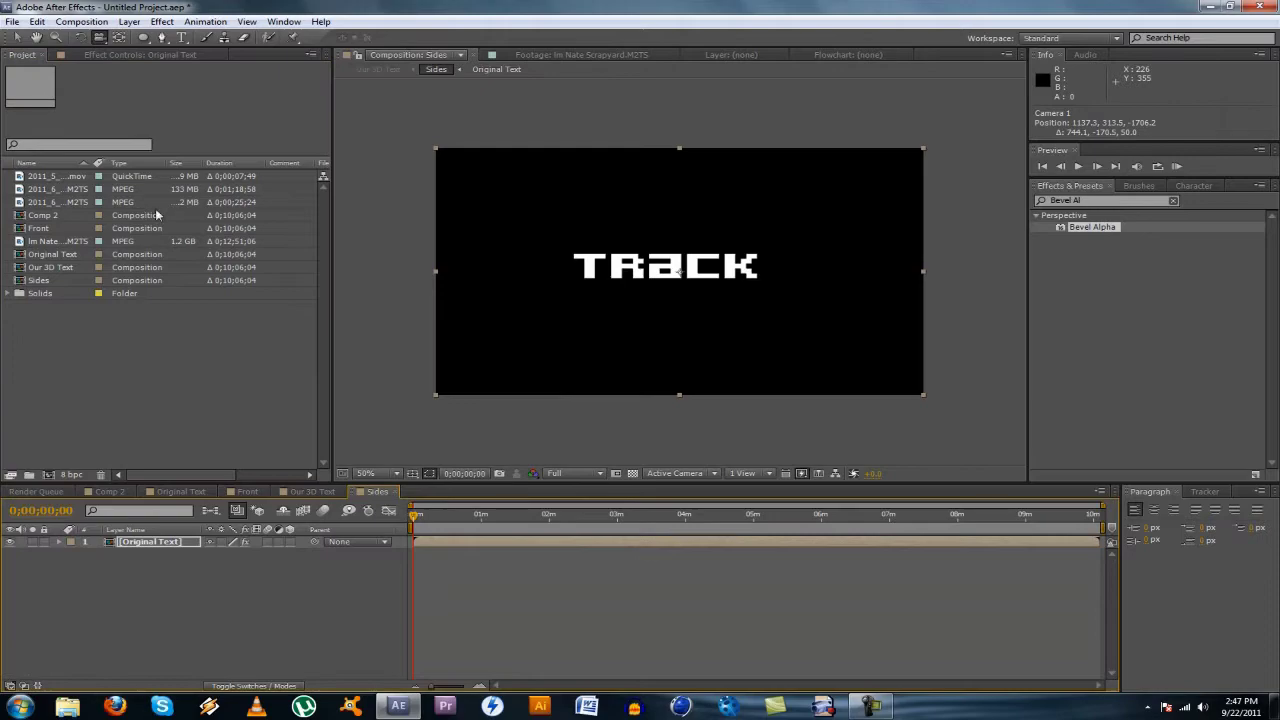
pyautogui.click(122, 55)
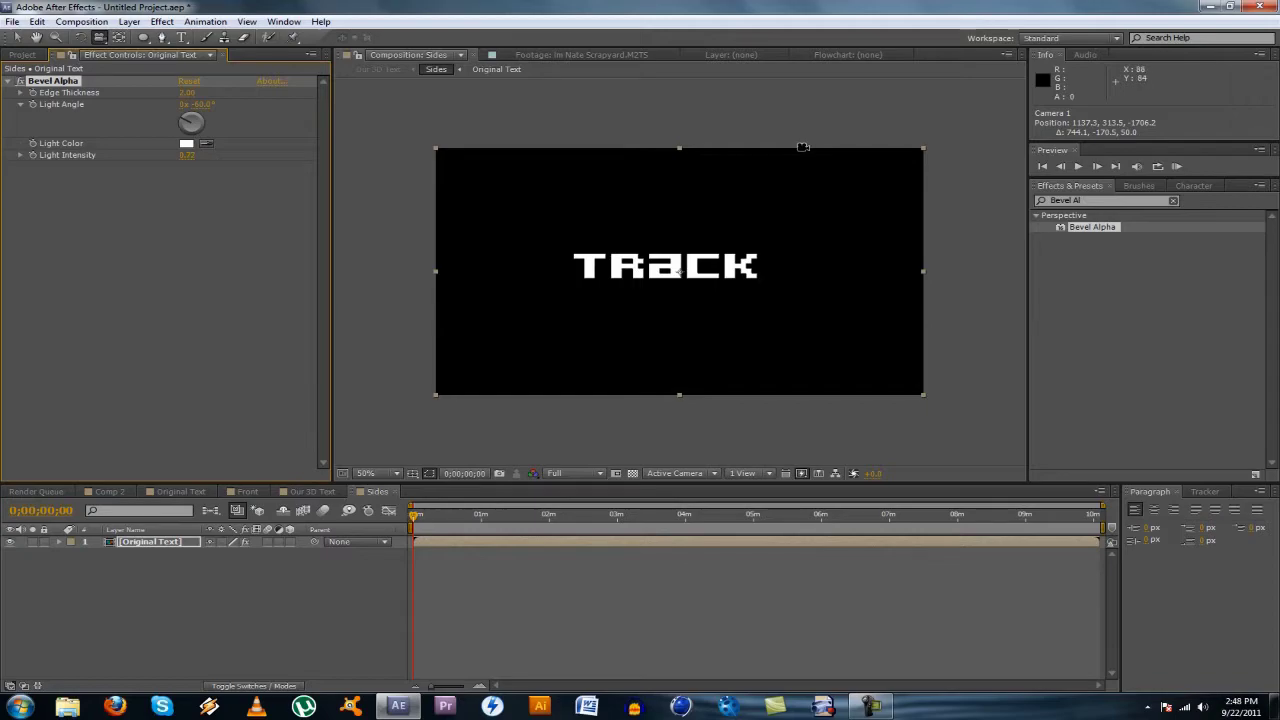
pyautogui.click(314, 492)
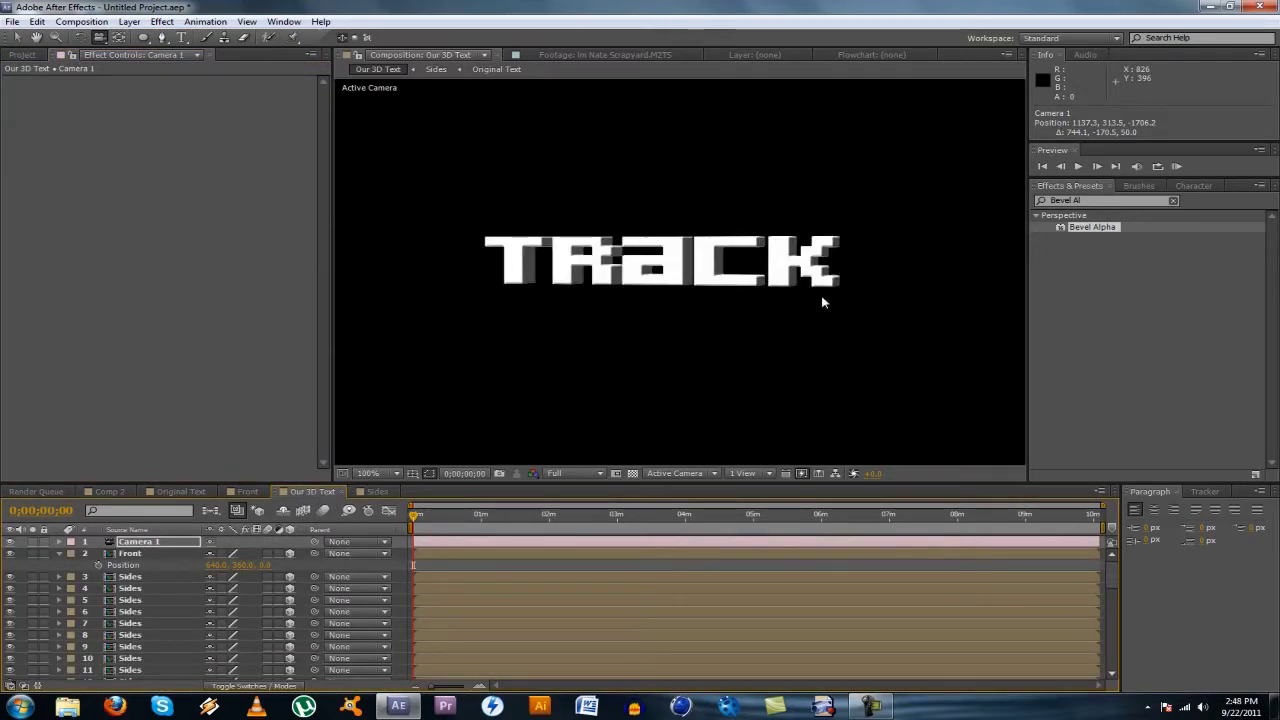
# Step: Orbit the camera to a new angle on the TRACK lettering and check Comp 2's footage
pyautogui.click(99, 37)
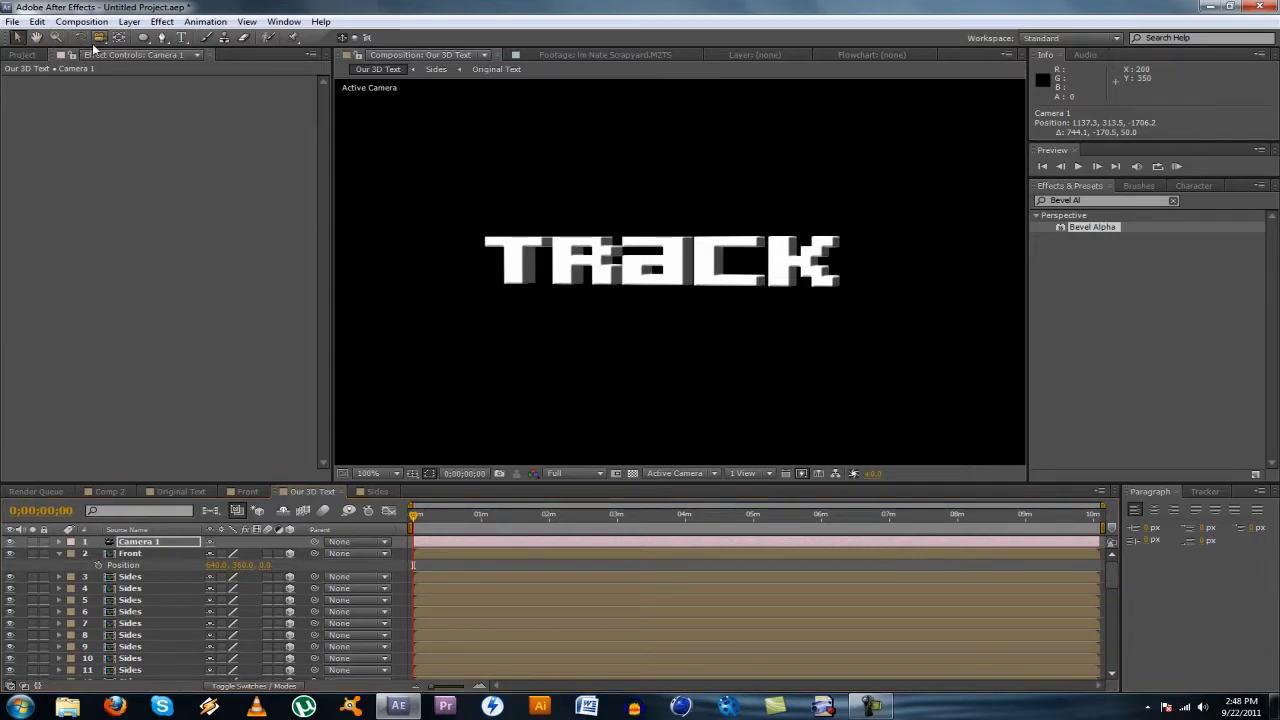
pyautogui.moveTo(880, 280); pyautogui.dragTo(866, 280)
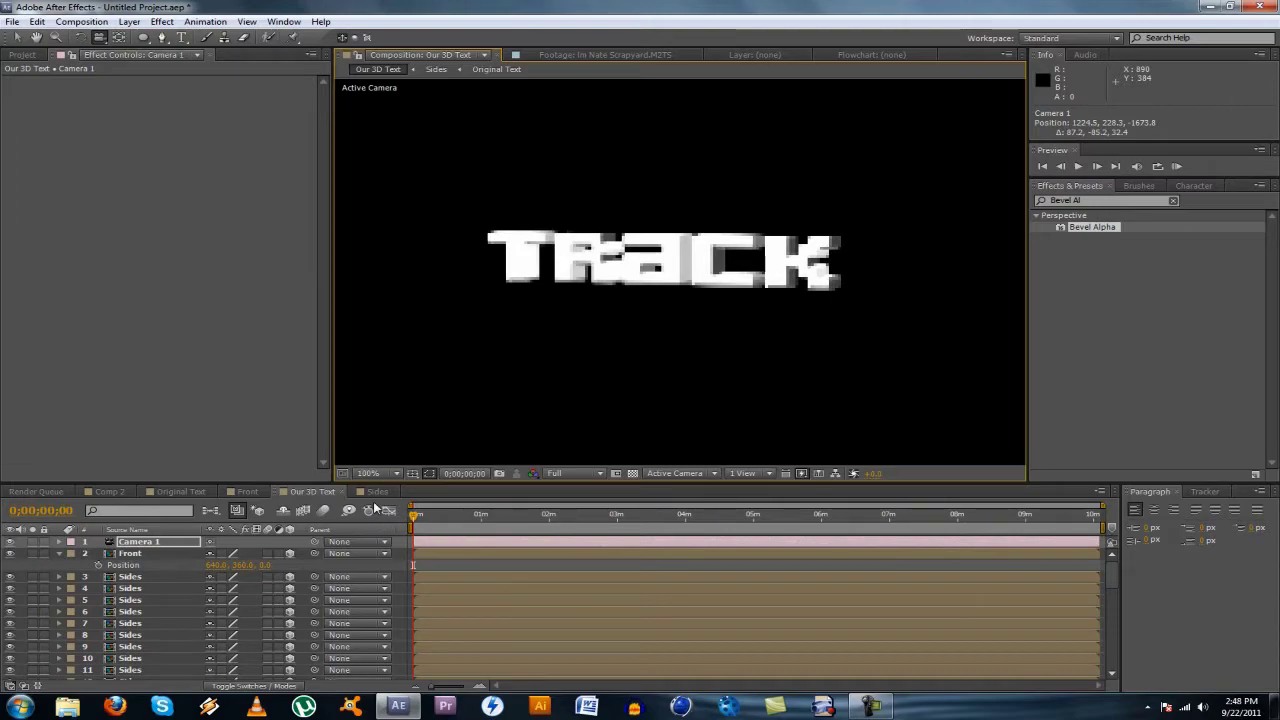
pyautogui.click(109, 491)
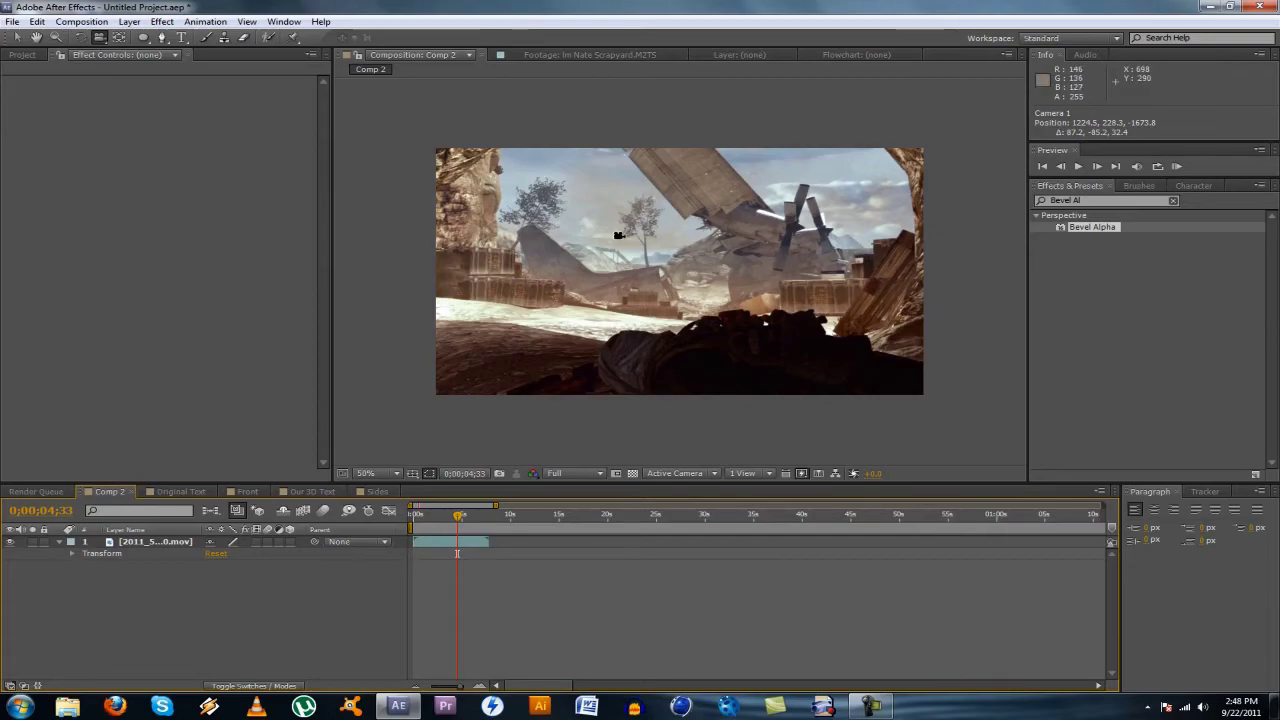
pyautogui.click(319, 494)
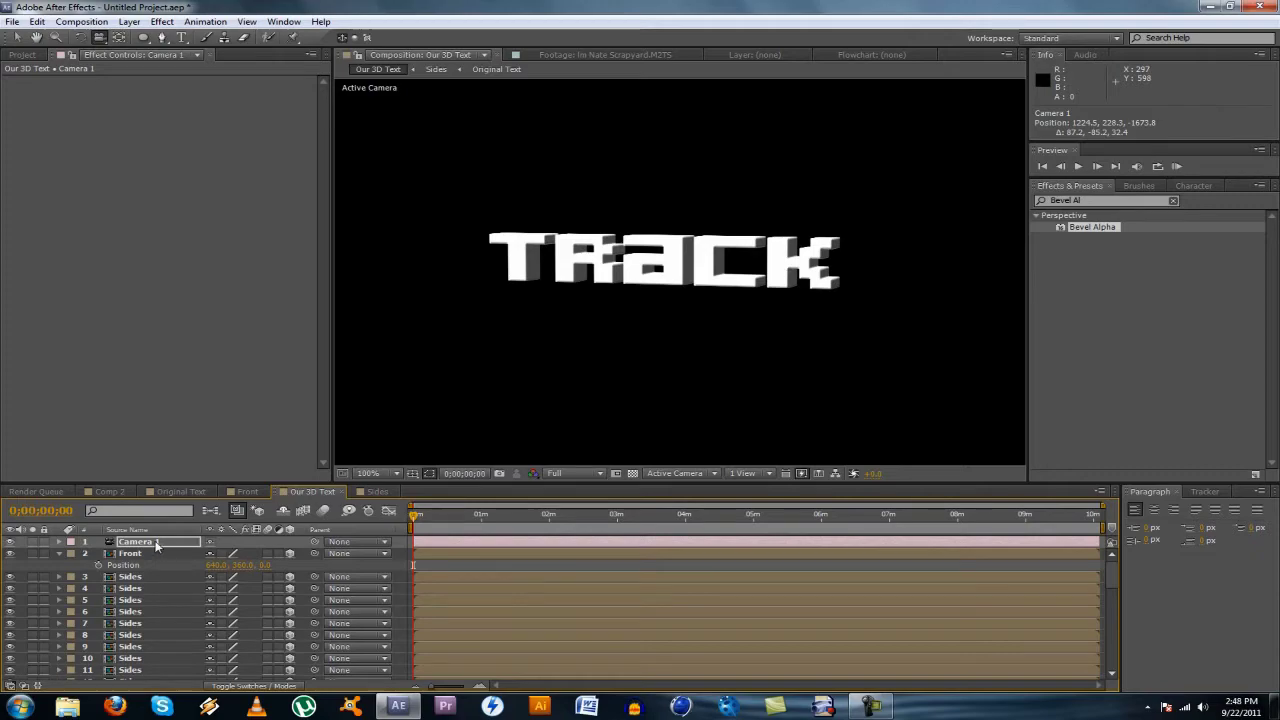
# Step: Pre-compose all layers of Our 3D Text into Pre-comp 1 and scrub to check the text
pyautogui.hotkey('ctrl', 'a')
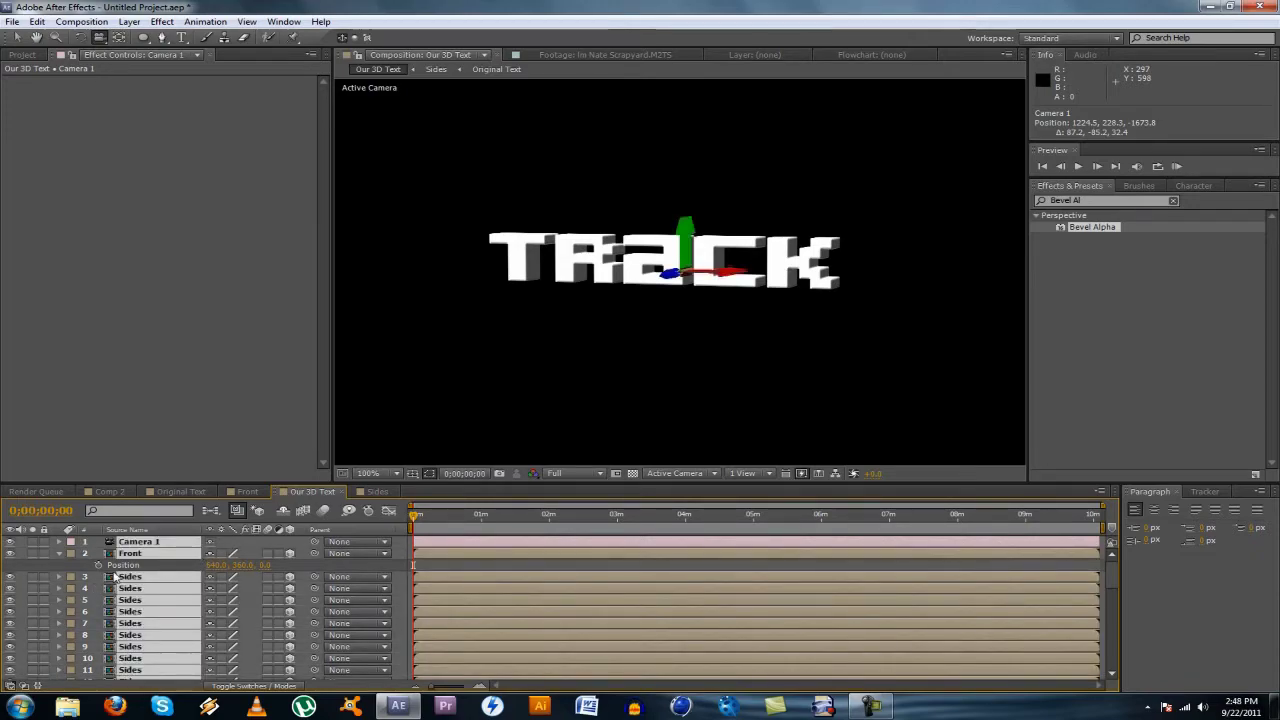
pyautogui.click(129, 21)
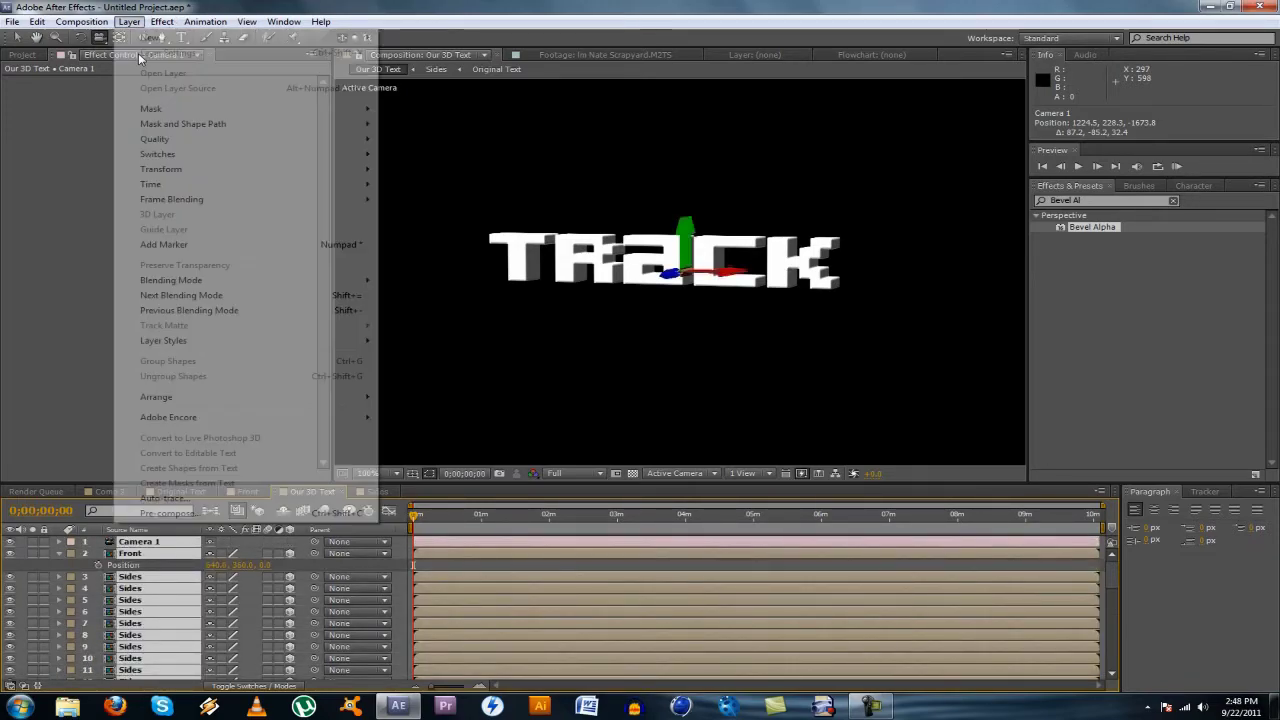
pyautogui.click(163, 515)
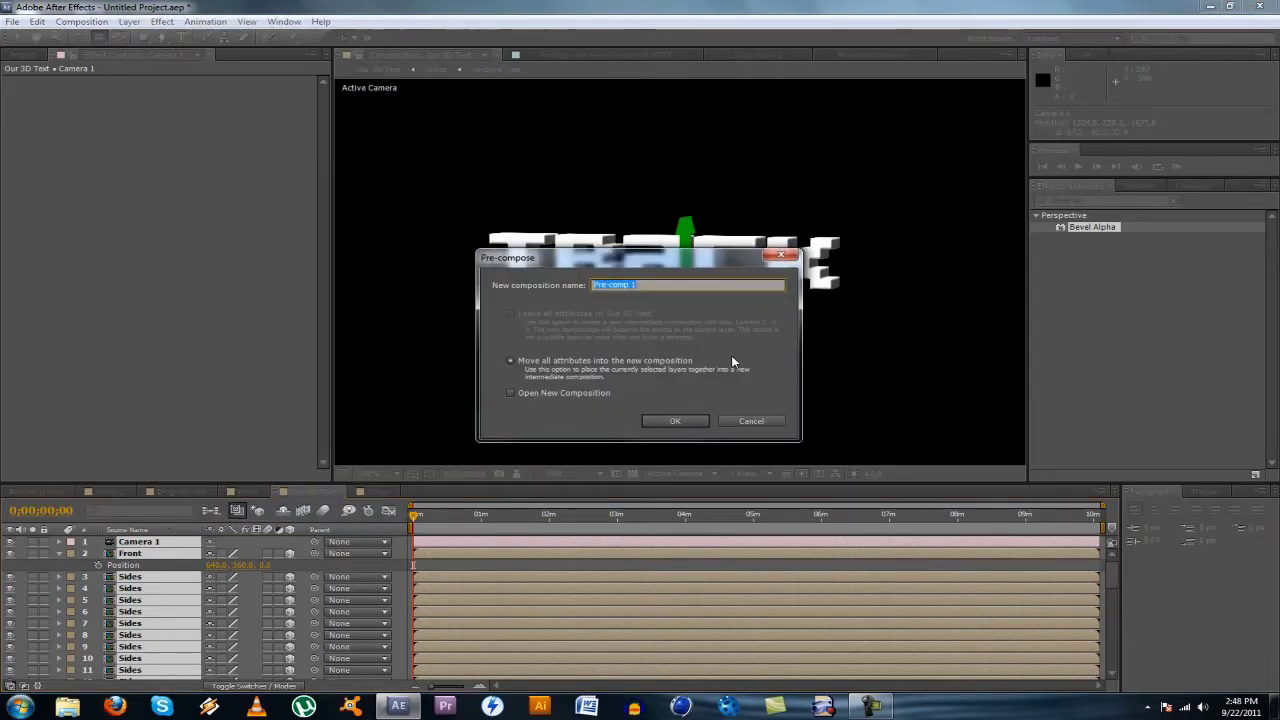
pyautogui.click(683, 421)
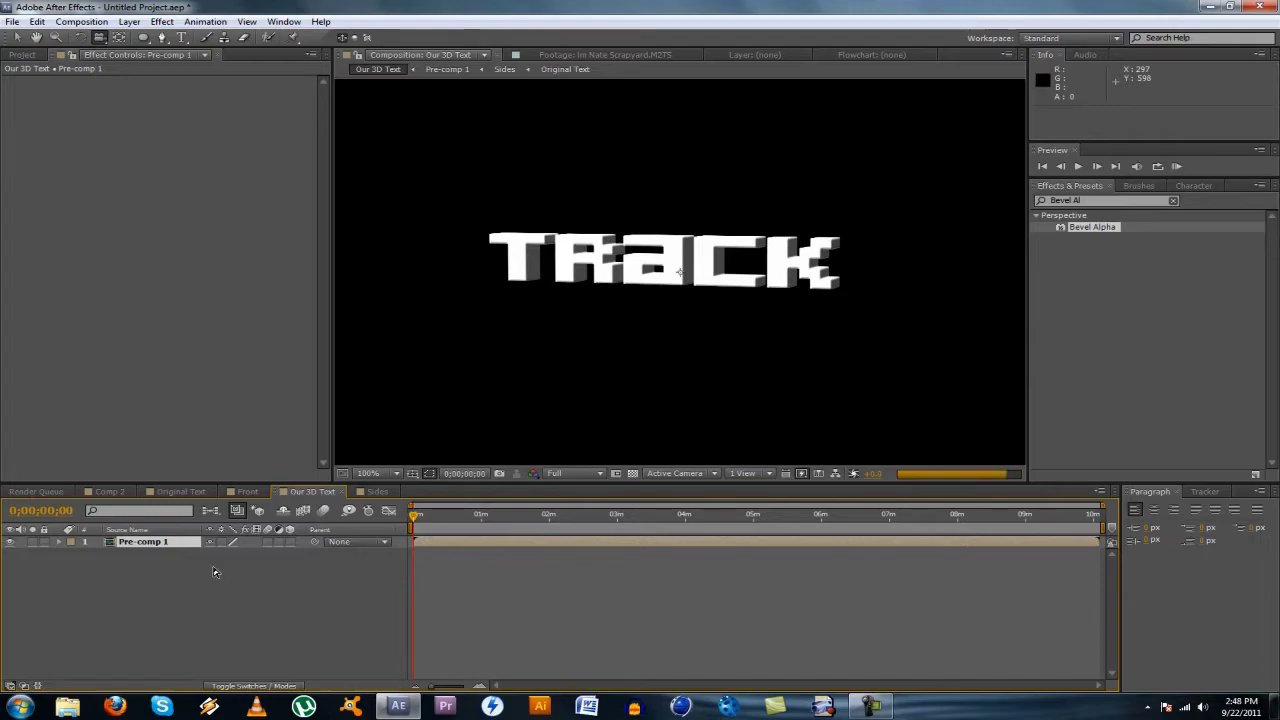
pyautogui.click(190, 572)
pyautogui.click(125, 540)
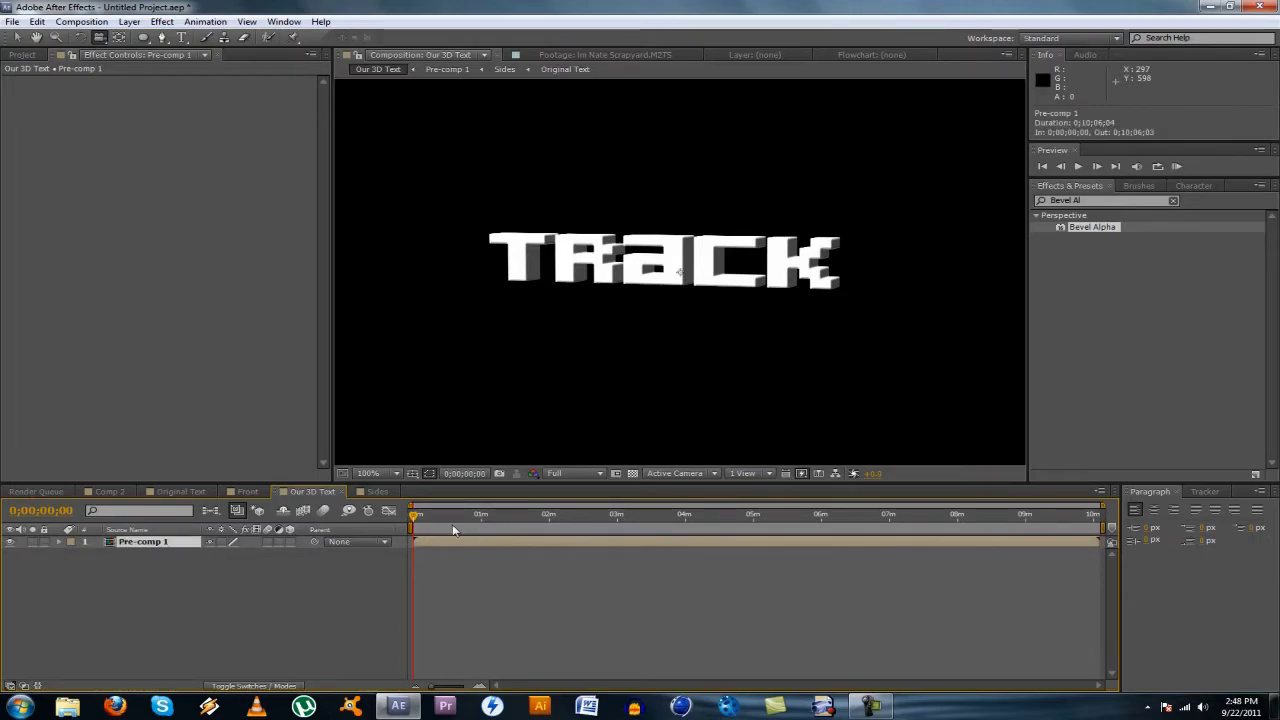
pyautogui.moveTo(517, 515); pyautogui.dragTo(370, 551)
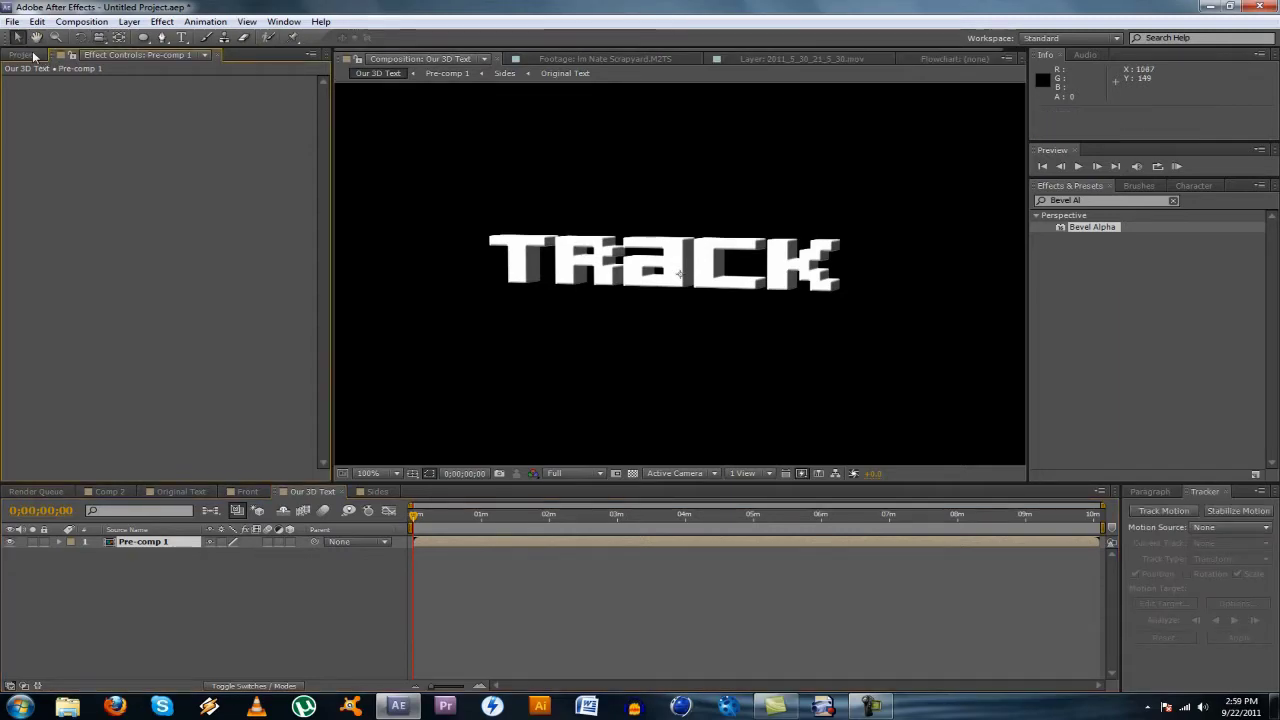
# Step: Place the Our 3D Text composition into Comp 2 above the gameplay footage
pyautogui.click(22, 55)
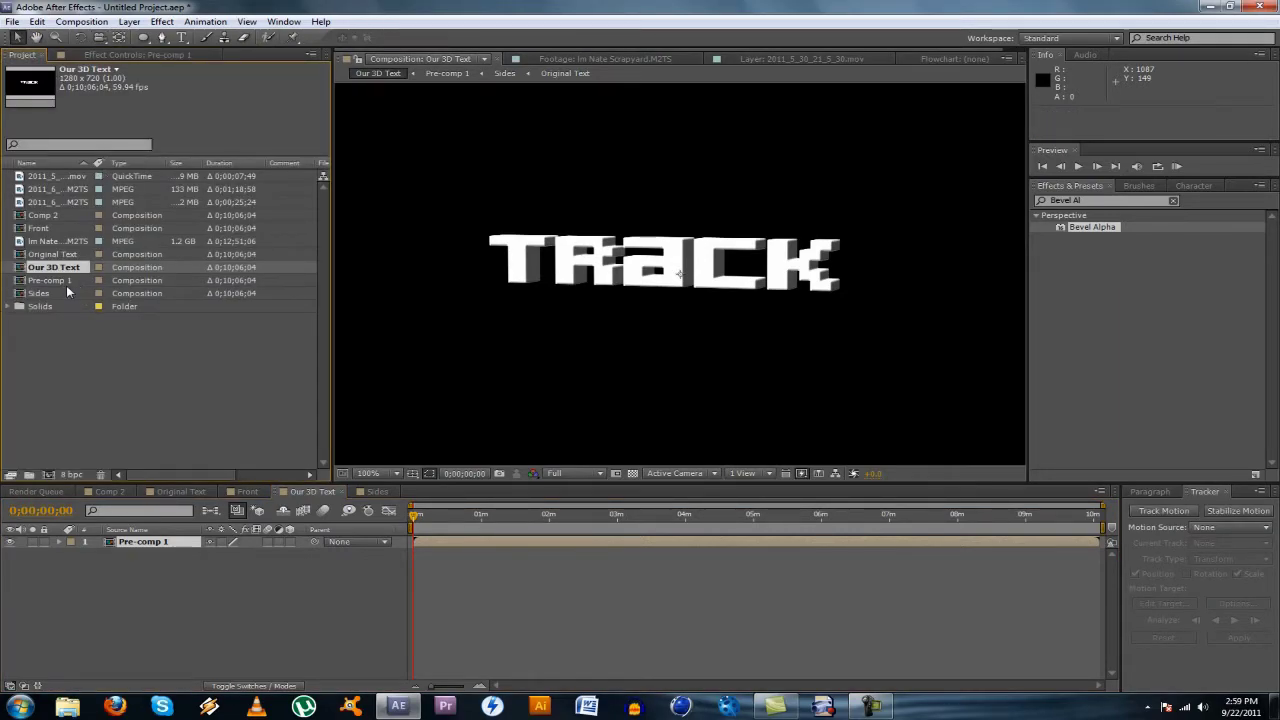
pyautogui.click(69, 362)
pyautogui.click(22, 270)
pyautogui.moveTo(22, 270); pyautogui.dragTo(42, 218)
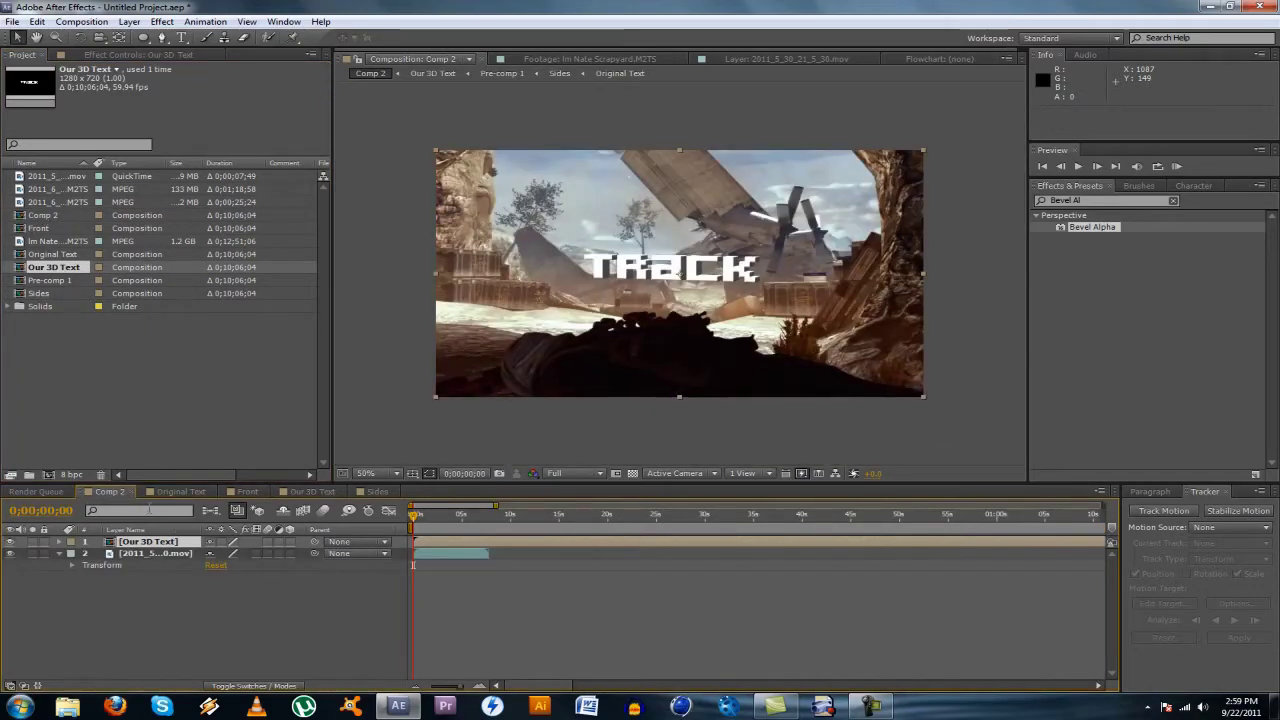
pyautogui.click(170, 552)
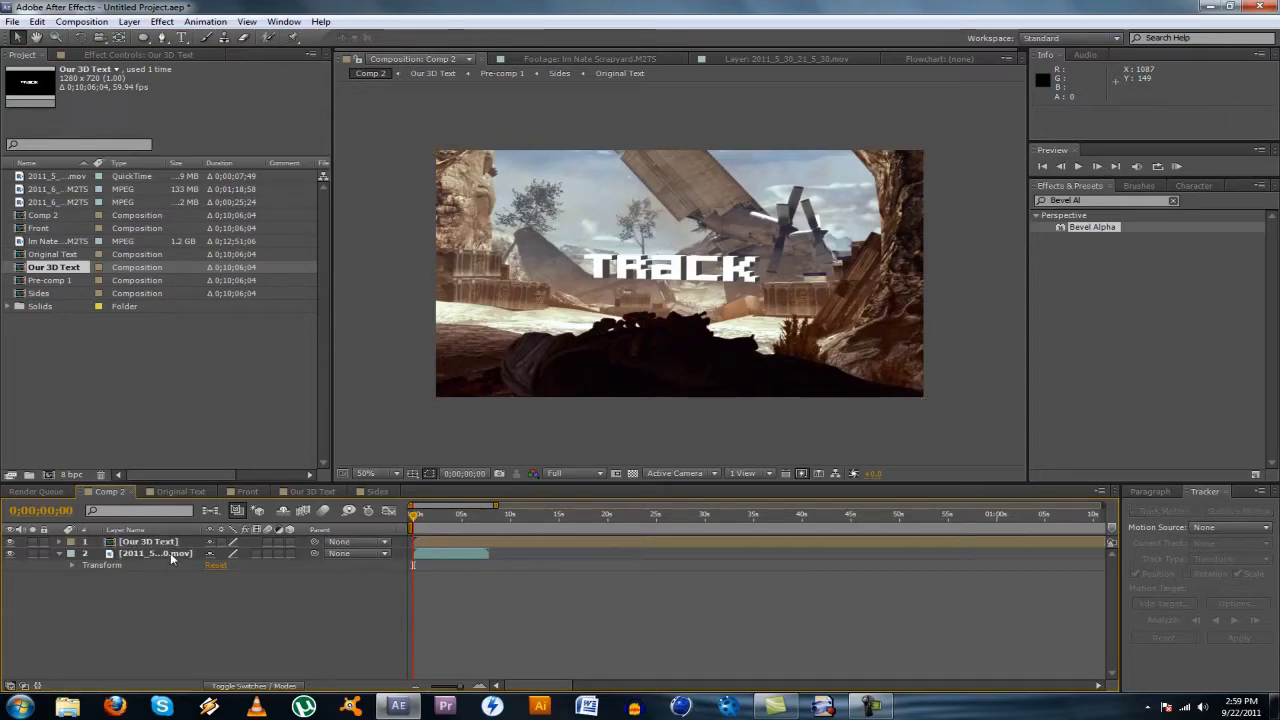
pyautogui.click(158, 546)
# Step: Add a null object named Tracker and move it below the Our 3D Text layer
pyautogui.click(129, 21)
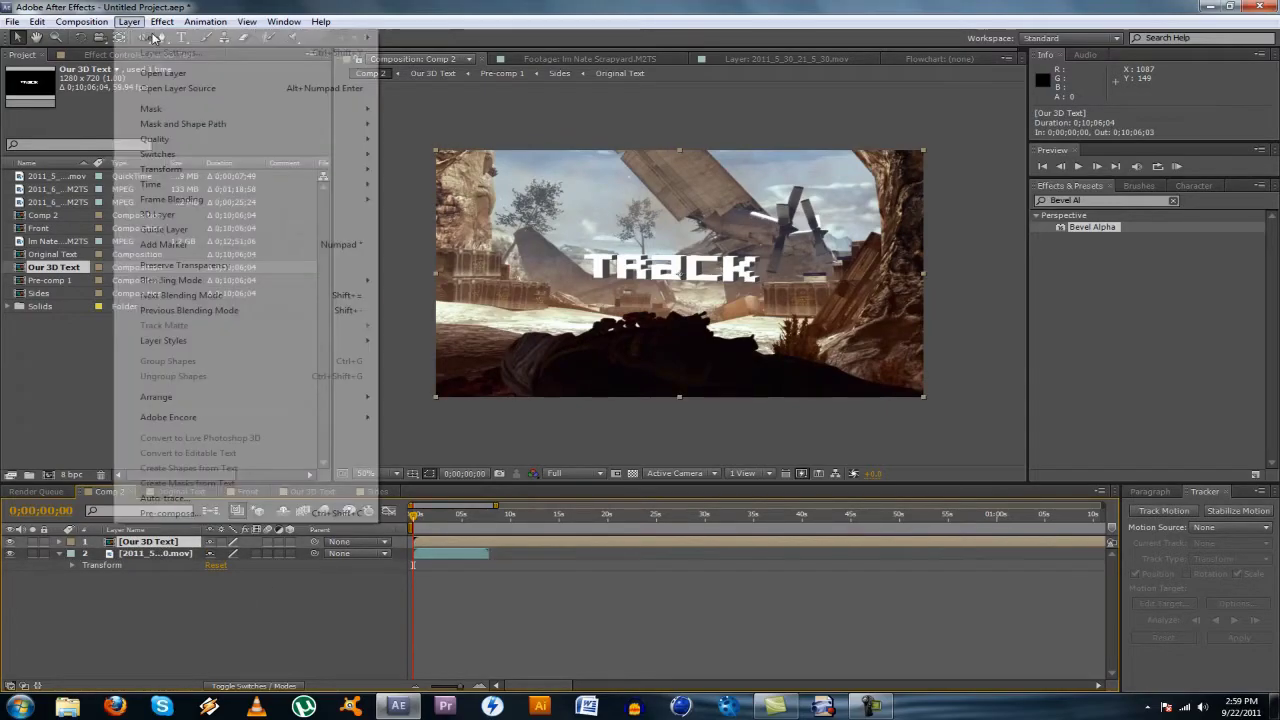
pyautogui.moveTo(306, 38)
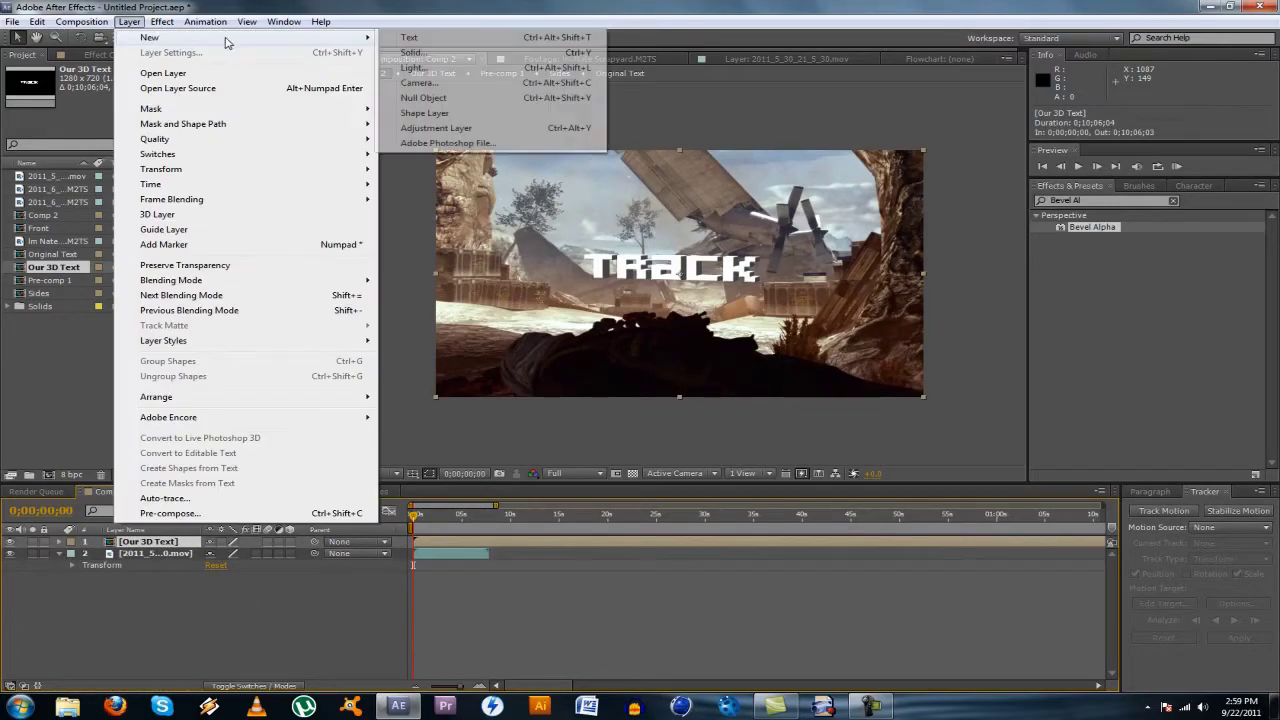
pyautogui.click(427, 97)
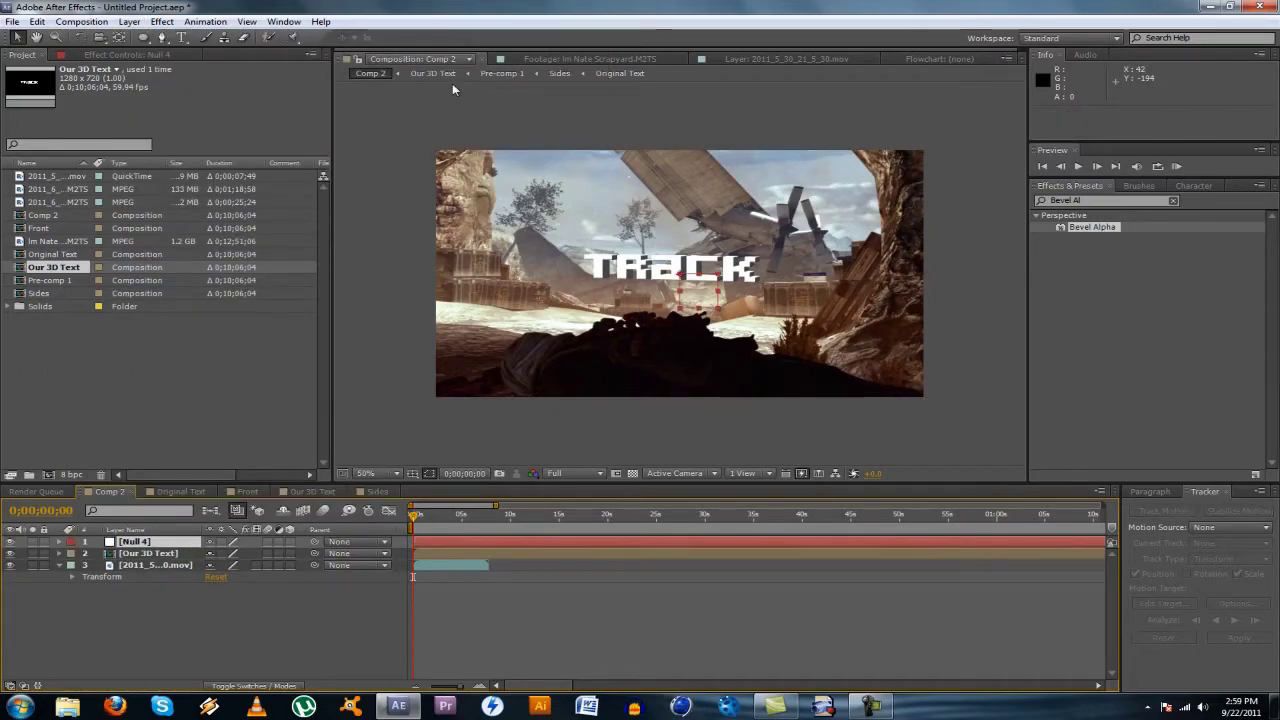
pyautogui.press('Return')
pyautogui.write('Tracker')
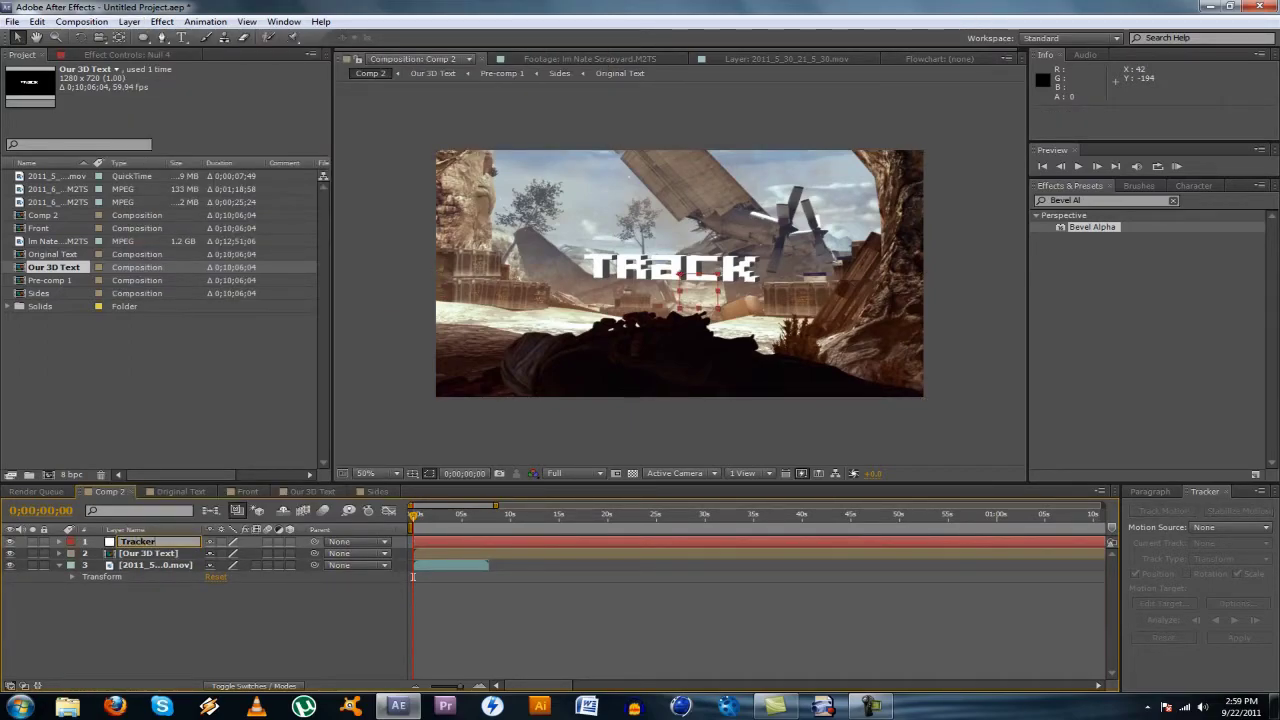
pyautogui.click(177, 579)
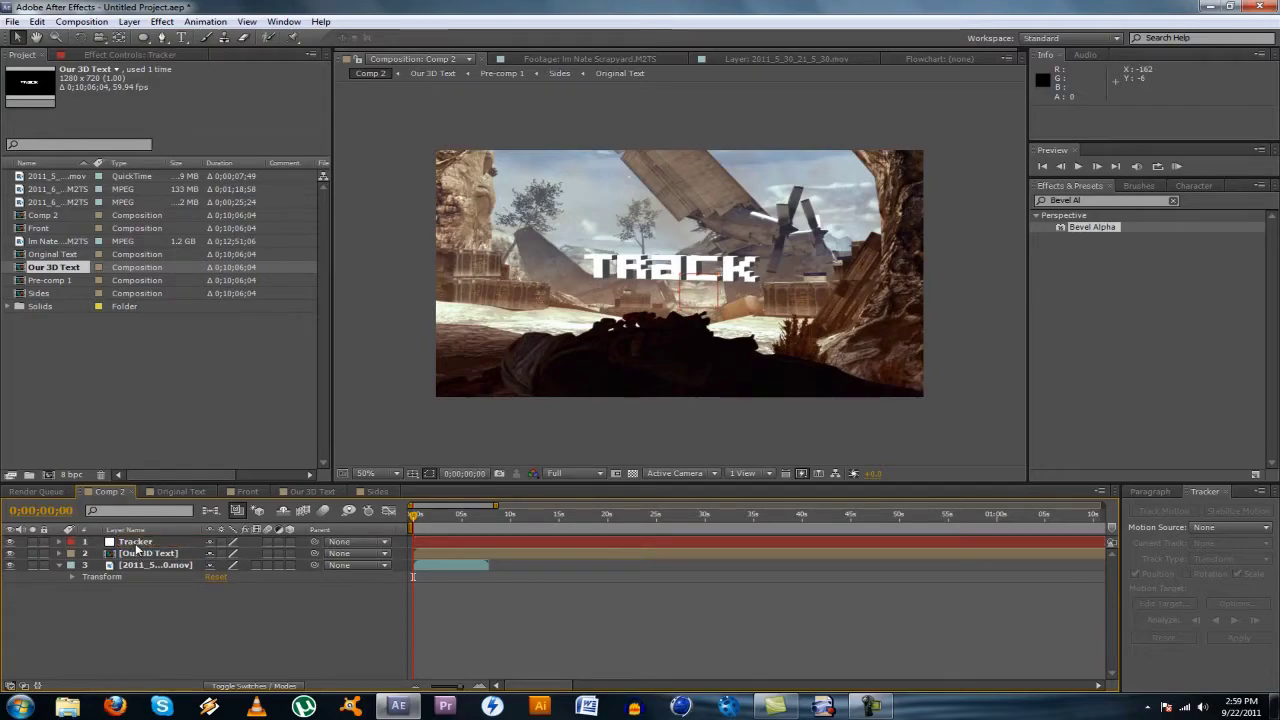
pyautogui.moveTo(137, 546)
pyautogui.mouseDown()
pyautogui.moveTo(136, 565)
pyautogui.moveTo(143, 553)
pyautogui.mouseUp()
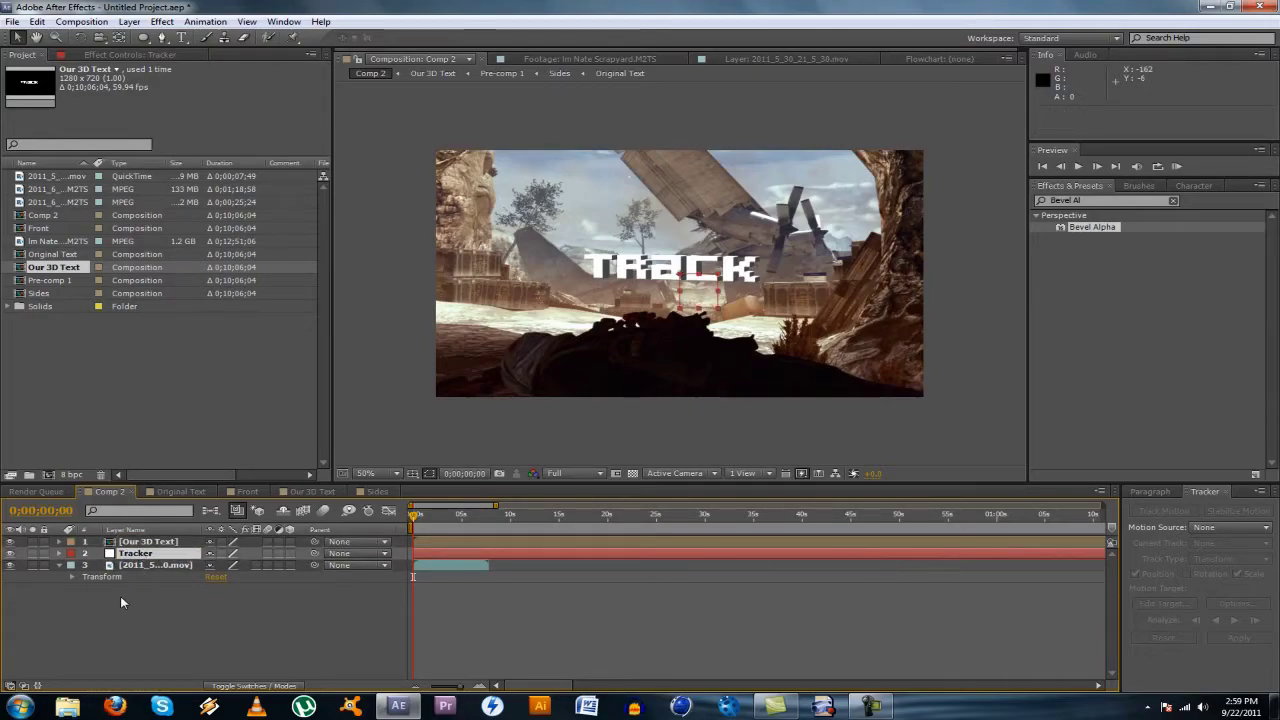
pyautogui.click(121, 598)
pyautogui.click(123, 556)
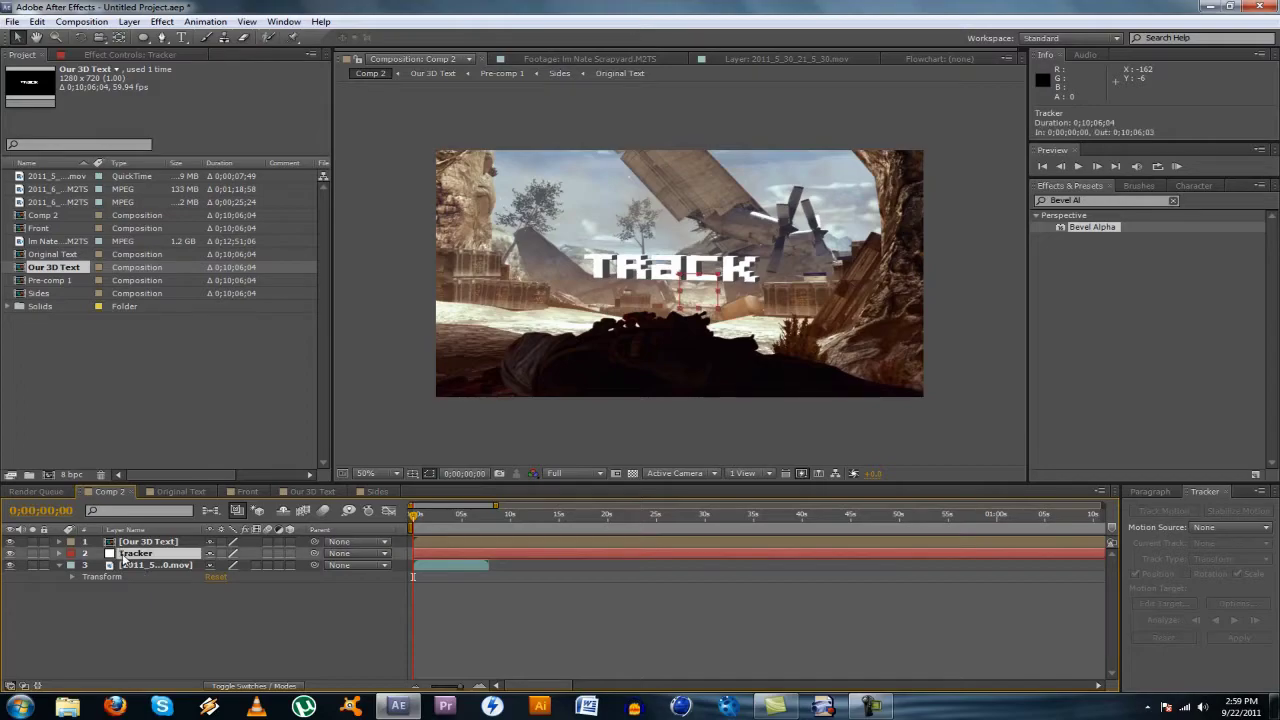
pyautogui.click(177, 632)
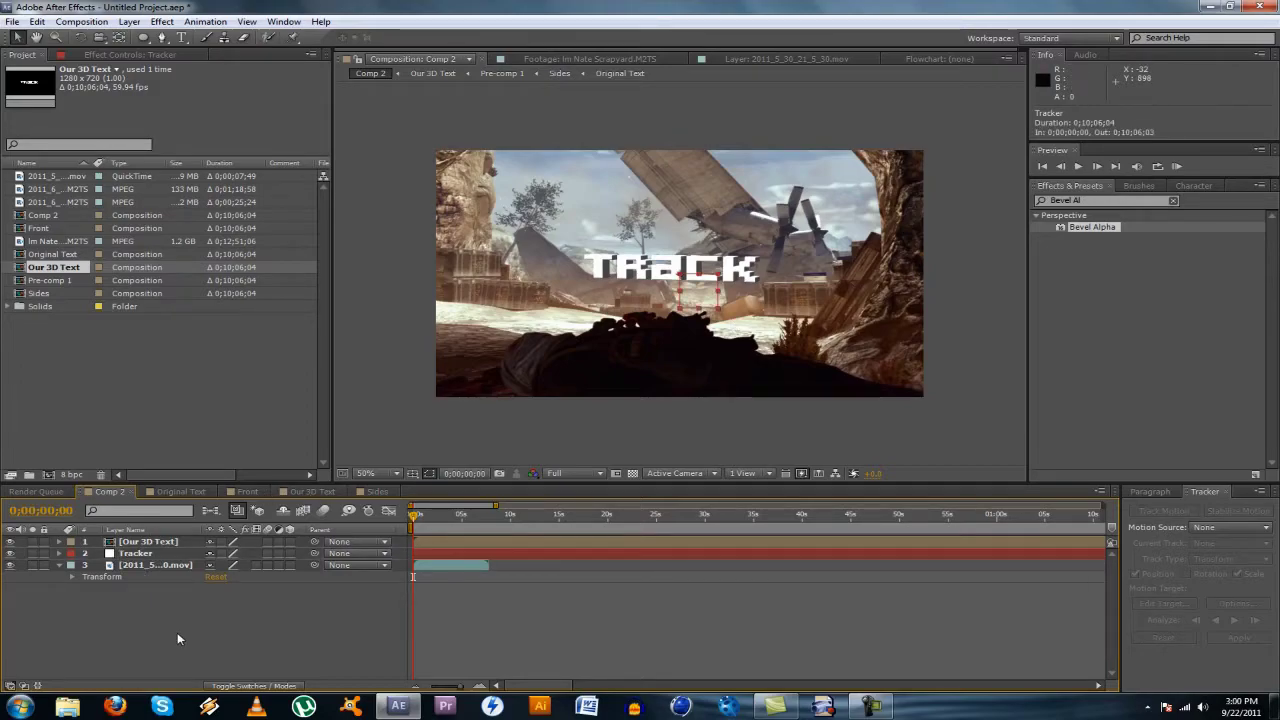
pyautogui.click(150, 555)
pyautogui.click(143, 570)
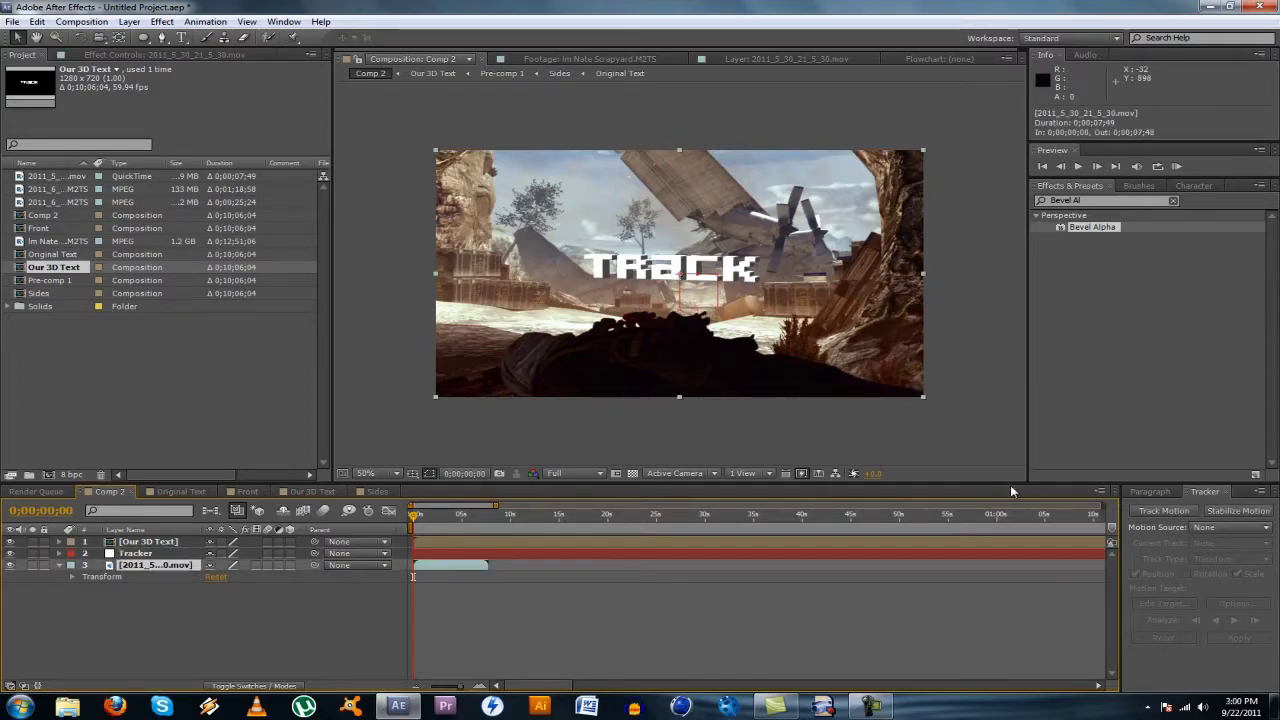
pyautogui.click(1207, 502)
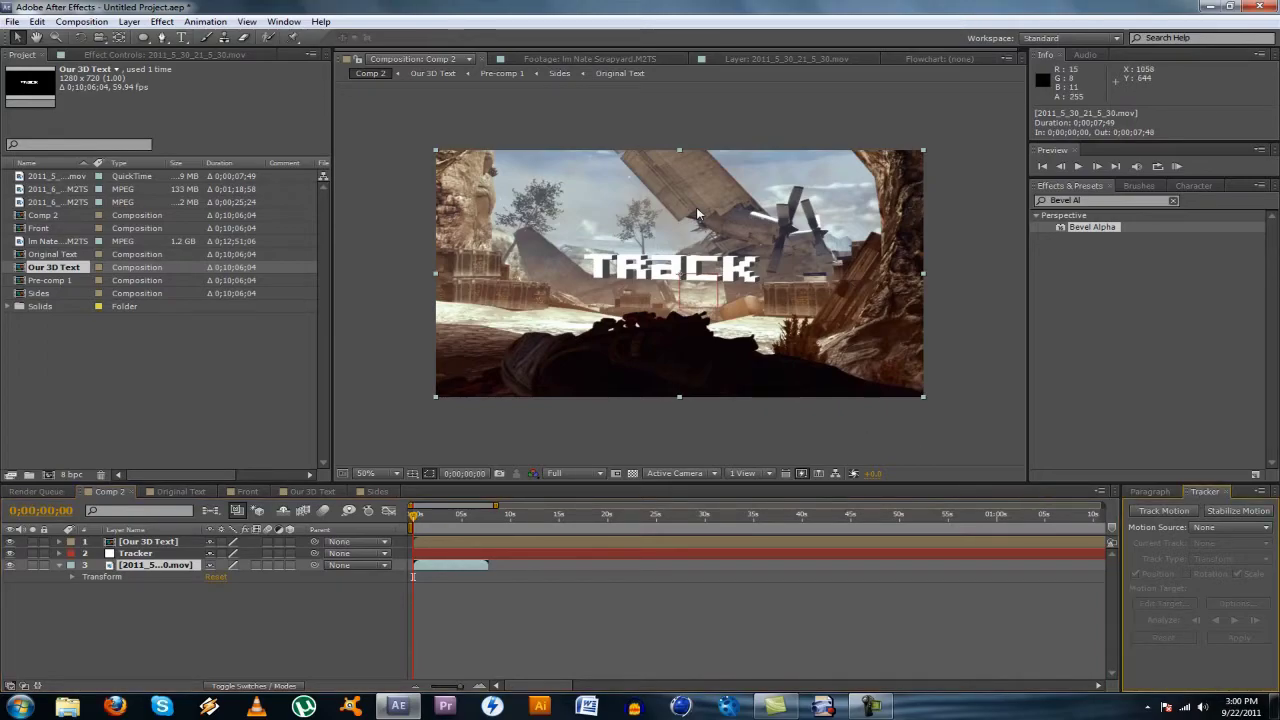
pyautogui.click(271, 24)
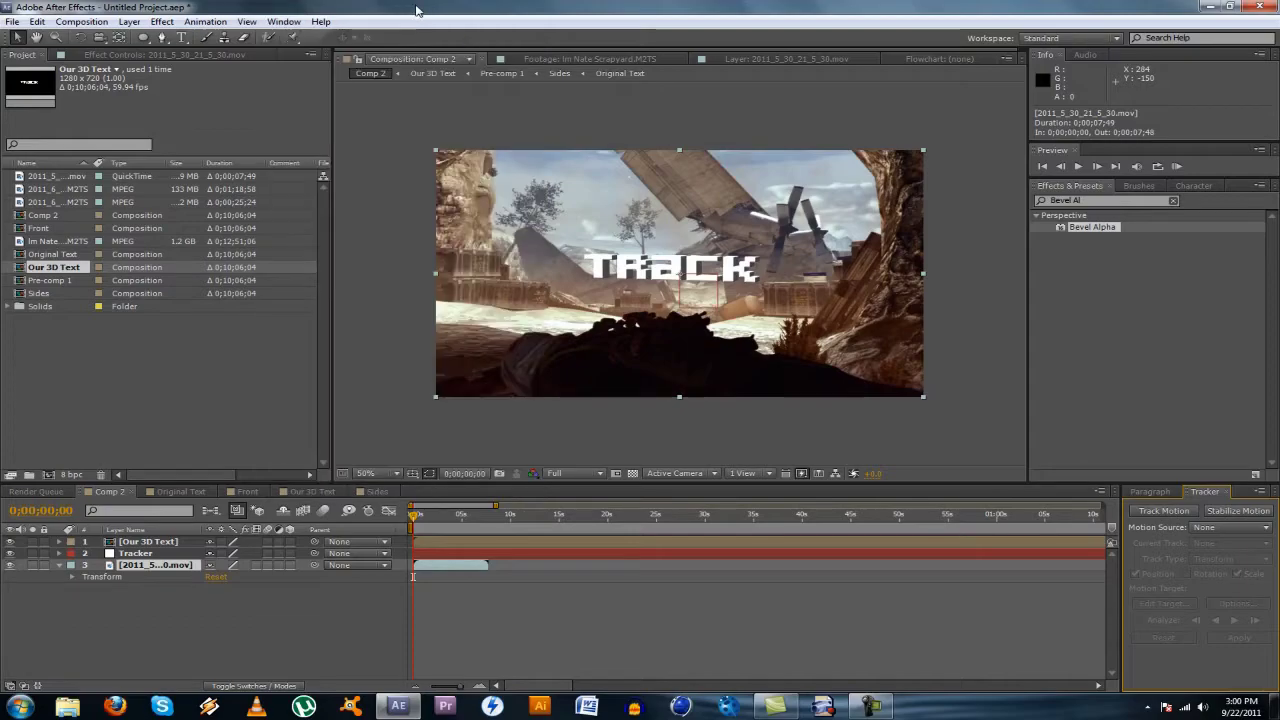
pyautogui.click(640, 300)
pyautogui.click(282, 617)
pyautogui.click(145, 565)
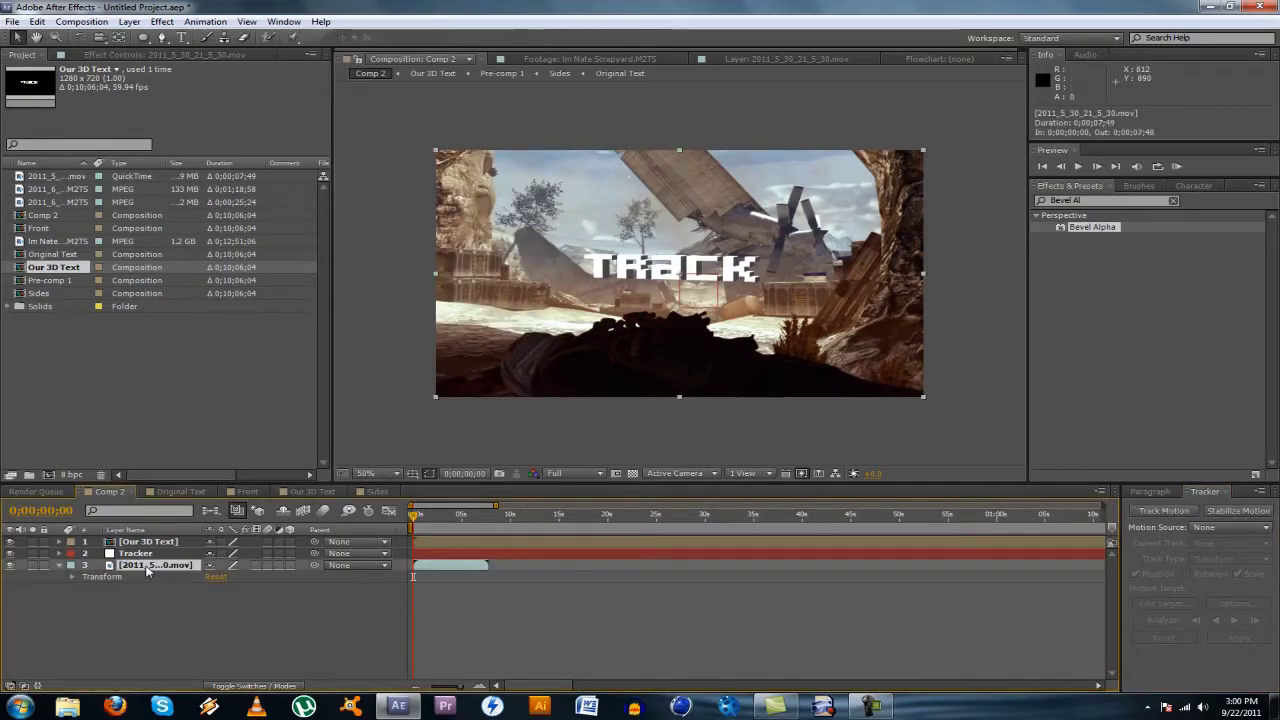
pyautogui.click(1190, 509)
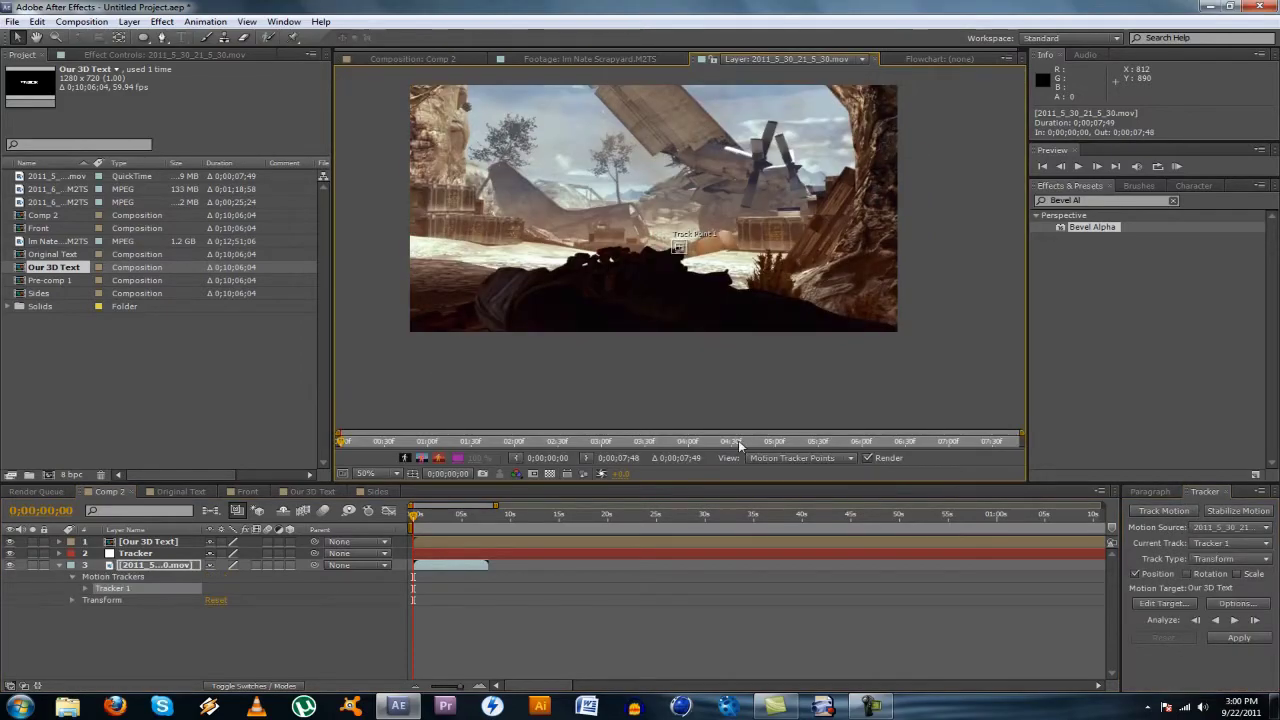
# Step: Zoom the Layer panel and place Track Point 1 on a gun feature, checking around 3 seconds
pyautogui.scroll(2, 678, 247)
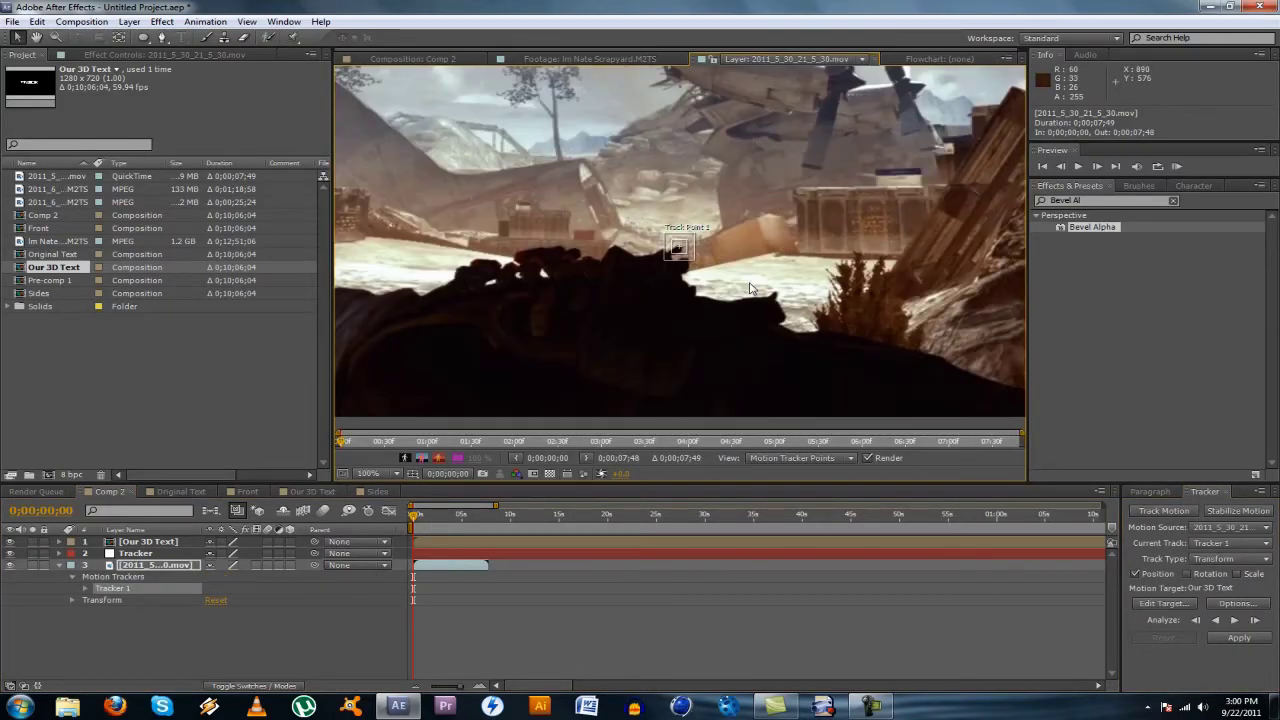
pyautogui.moveTo(697, 268); pyautogui.dragTo(625, 261)
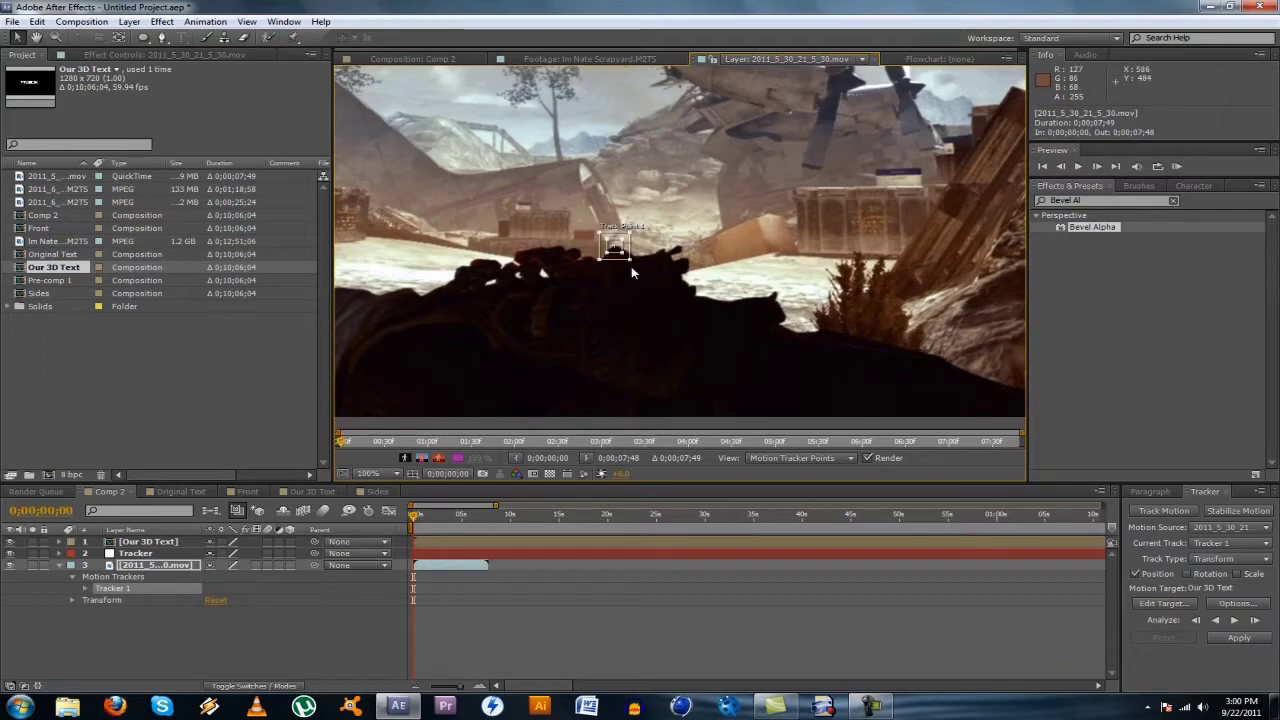
pyautogui.moveTo(416, 515); pyautogui.dragTo(450, 515)
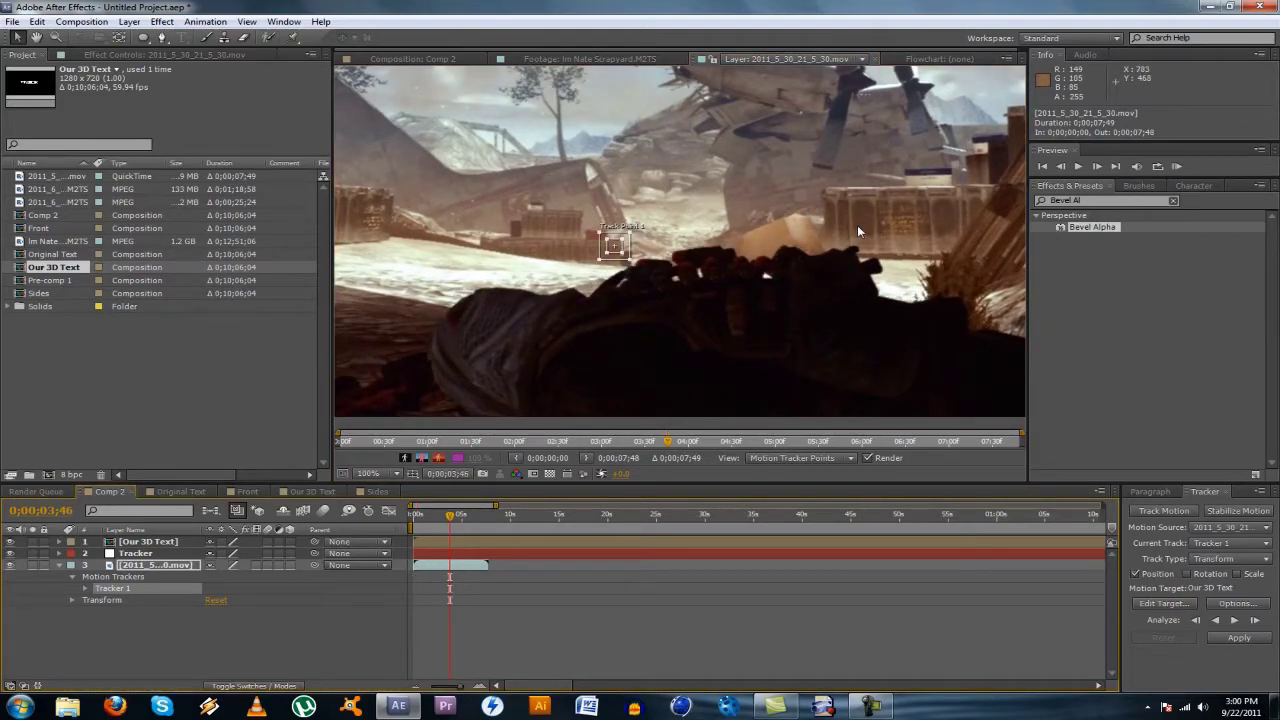
pyautogui.moveTo(452, 518); pyautogui.dragTo(410, 519)
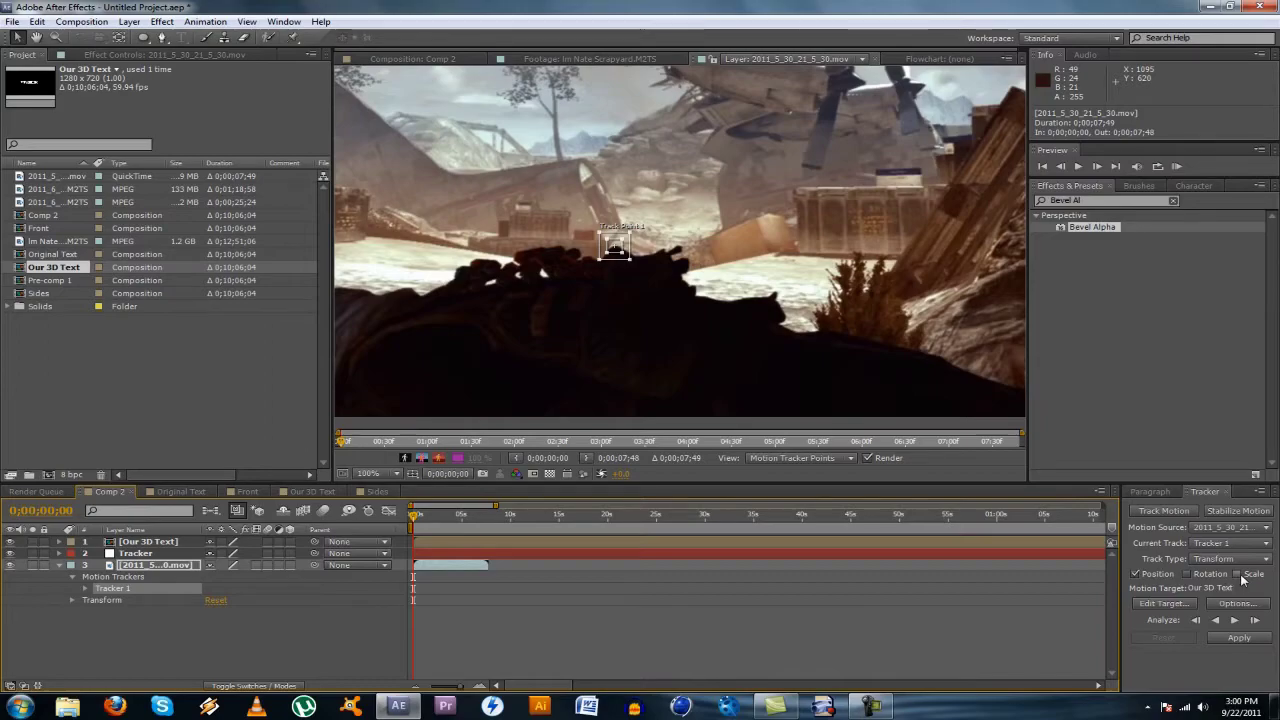
# Step: Enable Scale tracking, zoom to 200%, and place Track Point 2 on a second gun feature
pyautogui.click(1238, 574)
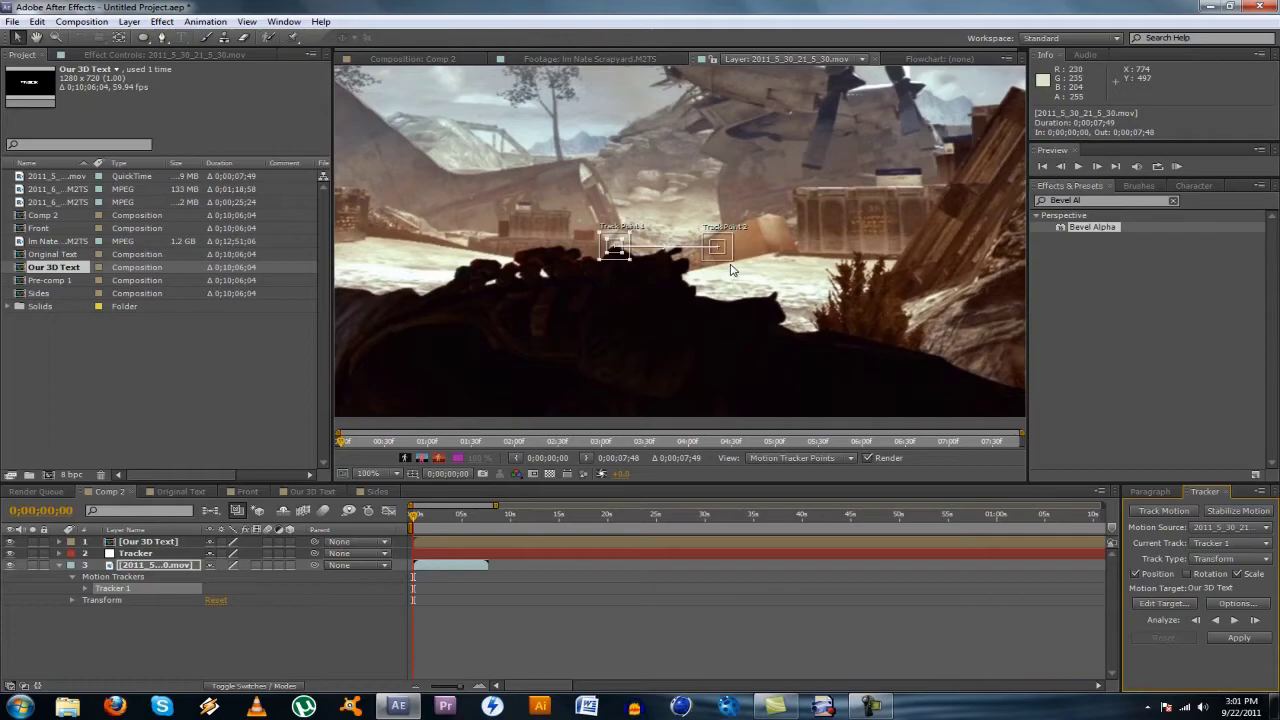
pyautogui.scroll(1, 730, 270)
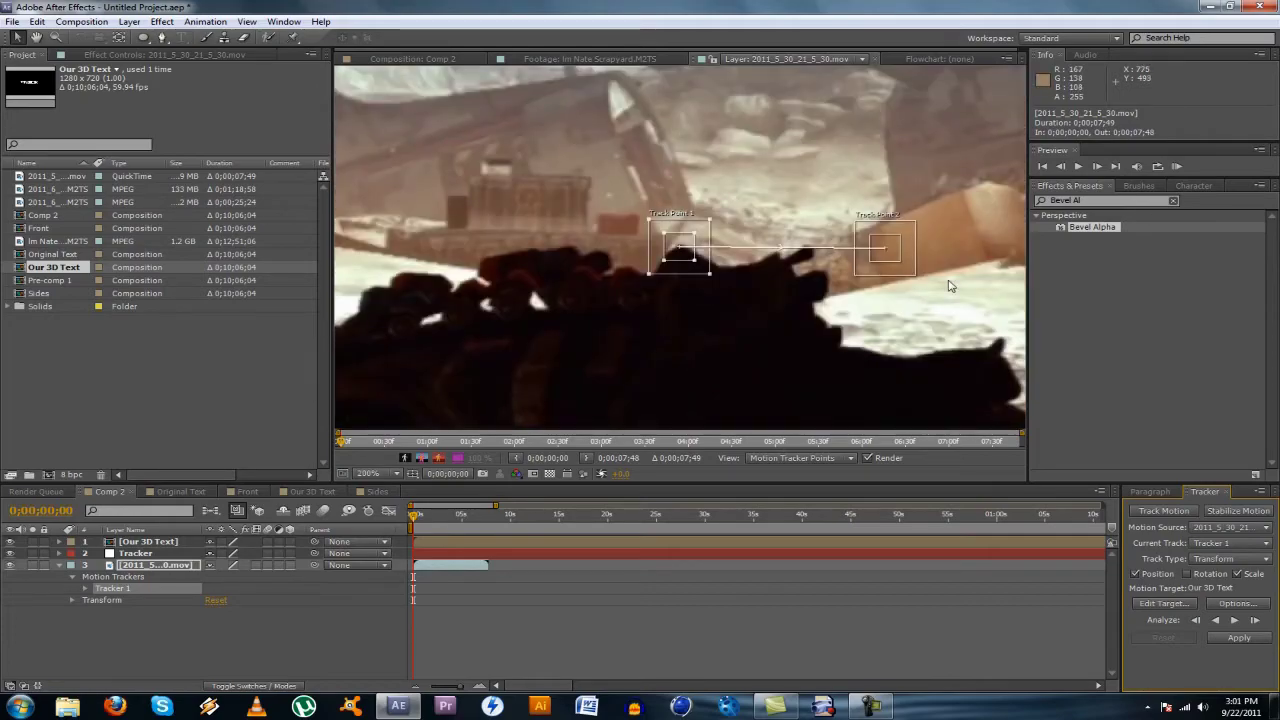
pyautogui.moveTo(907, 278); pyautogui.dragTo(825, 270)
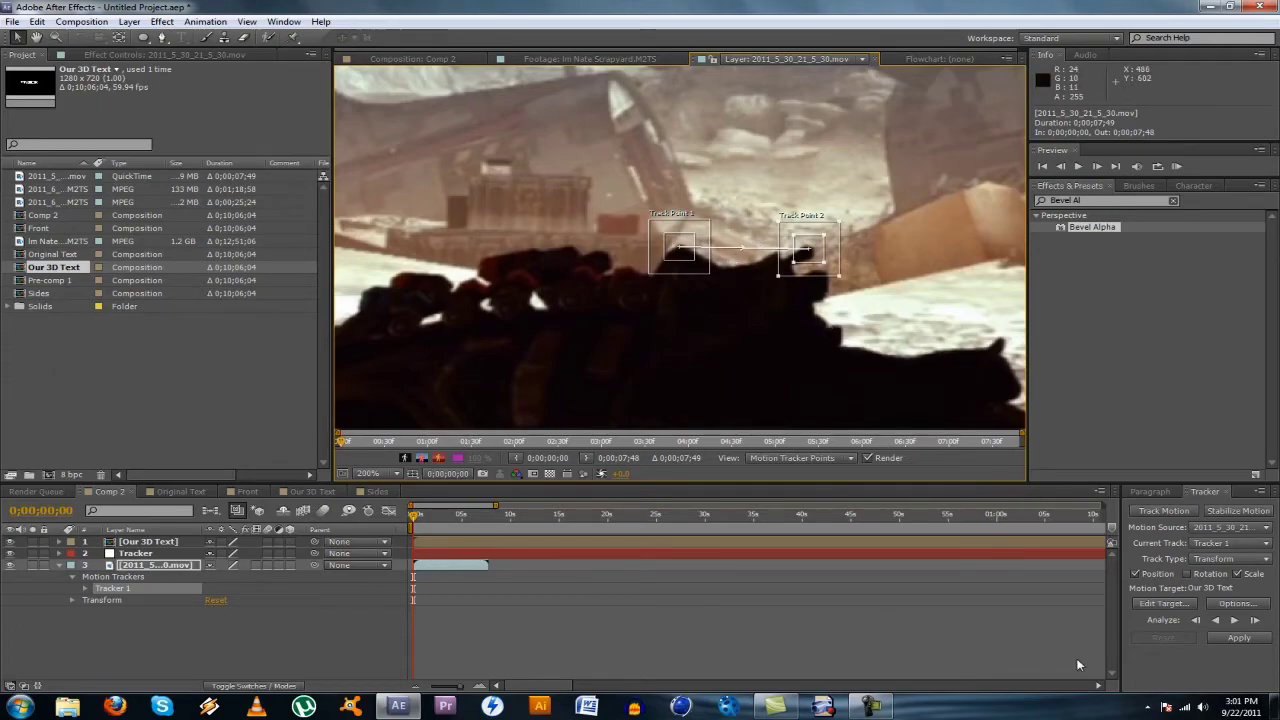
# Step: Set Tracker 1's motion target to the Tracker null and zoom the Layer panel back to 50%
pyautogui.click(1158, 603)
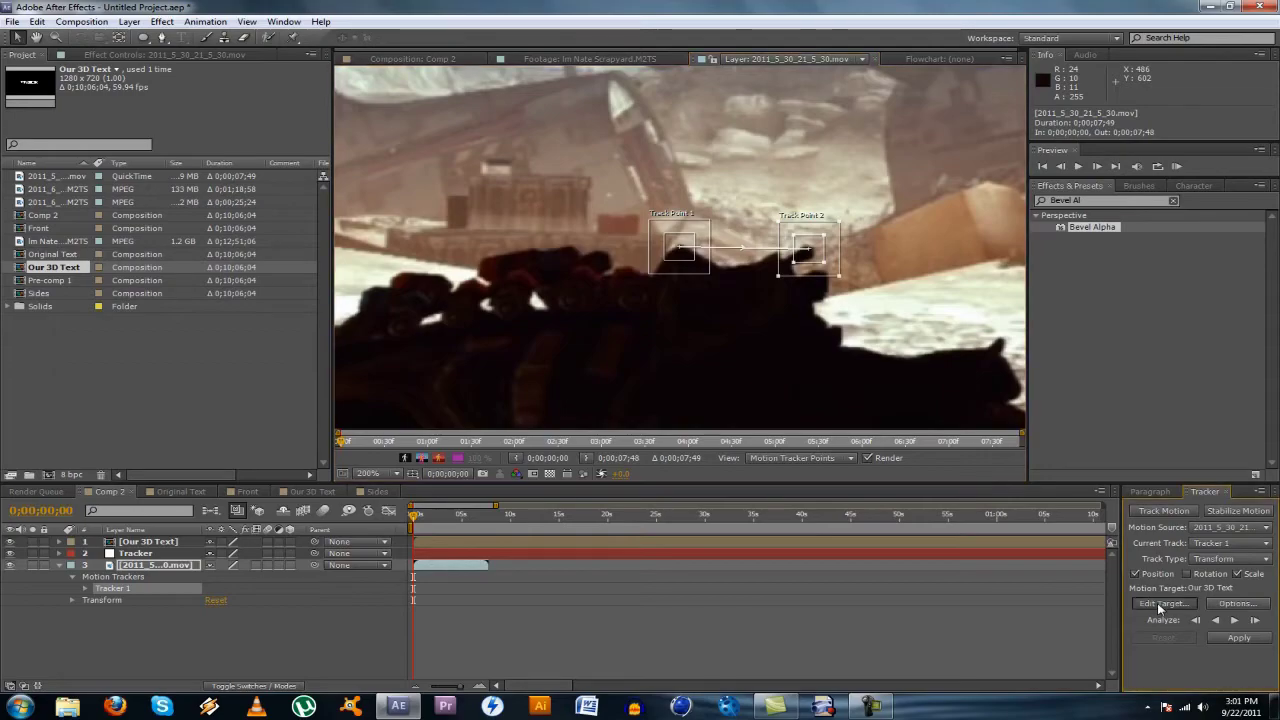
pyautogui.click(757, 333)
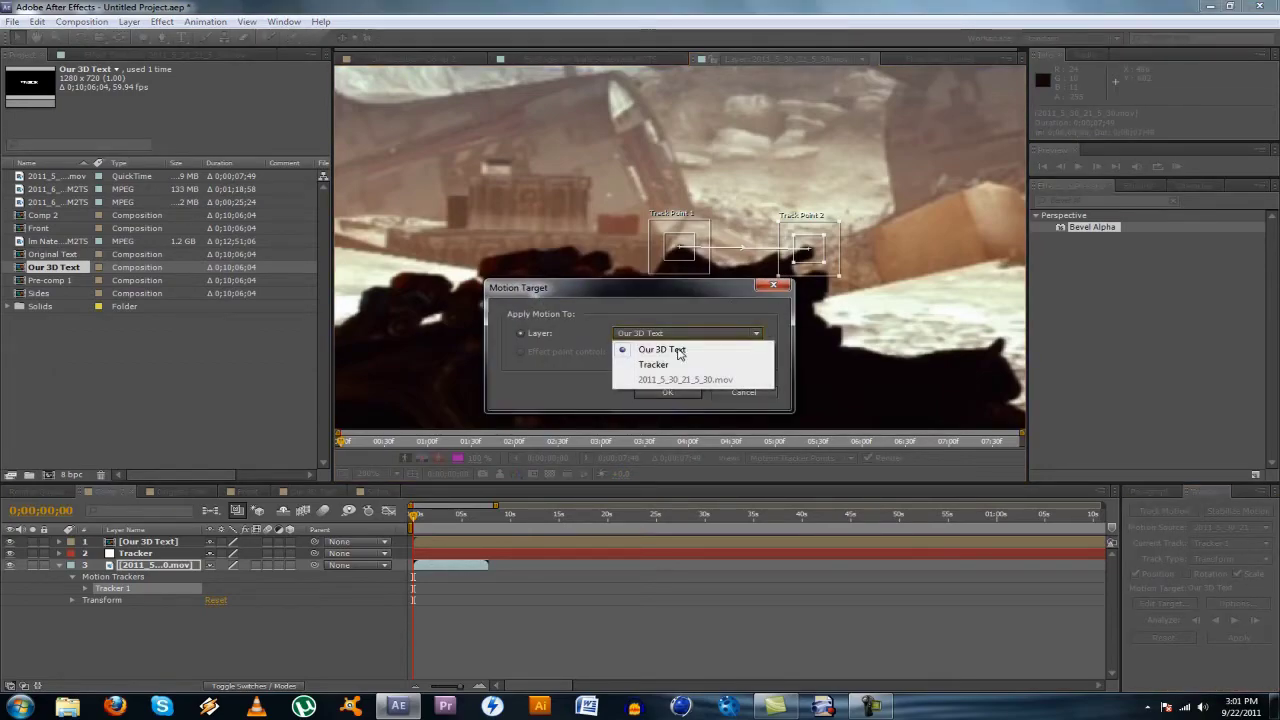
pyautogui.click(648, 362)
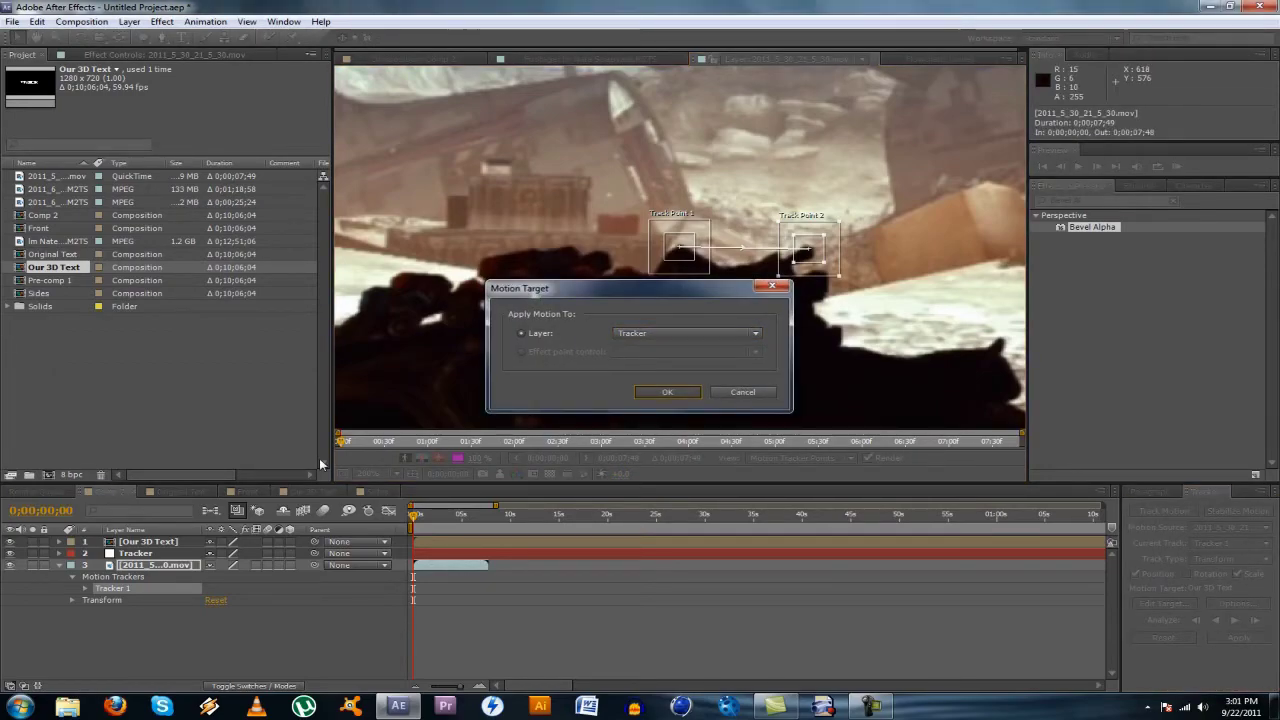
pyautogui.click(668, 392)
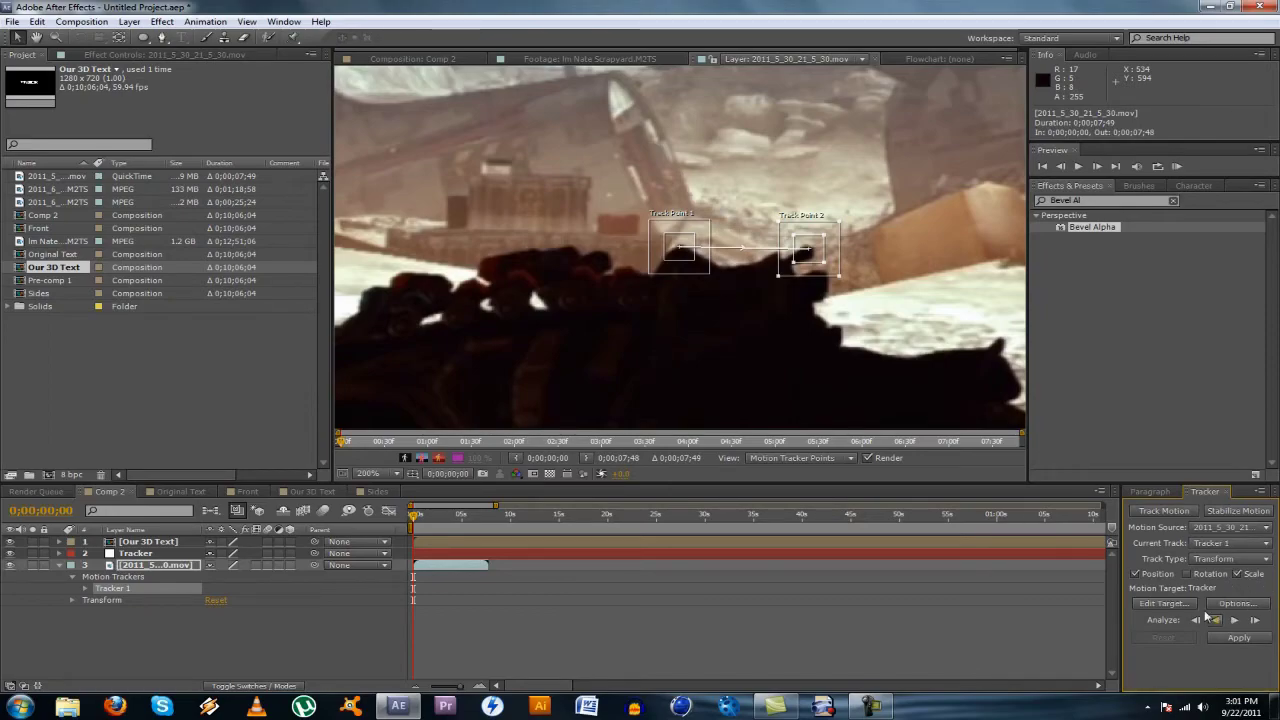
pyautogui.scroll(-3, 808, 335)
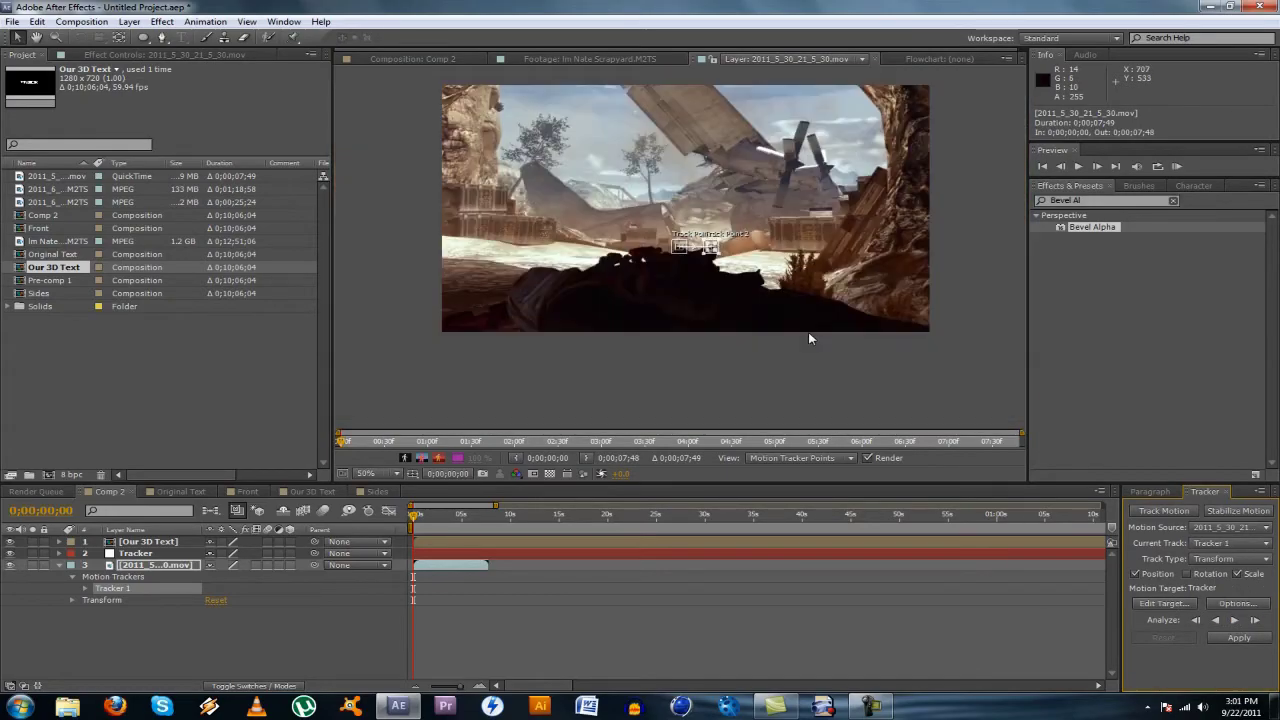
pyautogui.scroll(1, 900, 360)
pyautogui.scroll(-2, 992, 381)
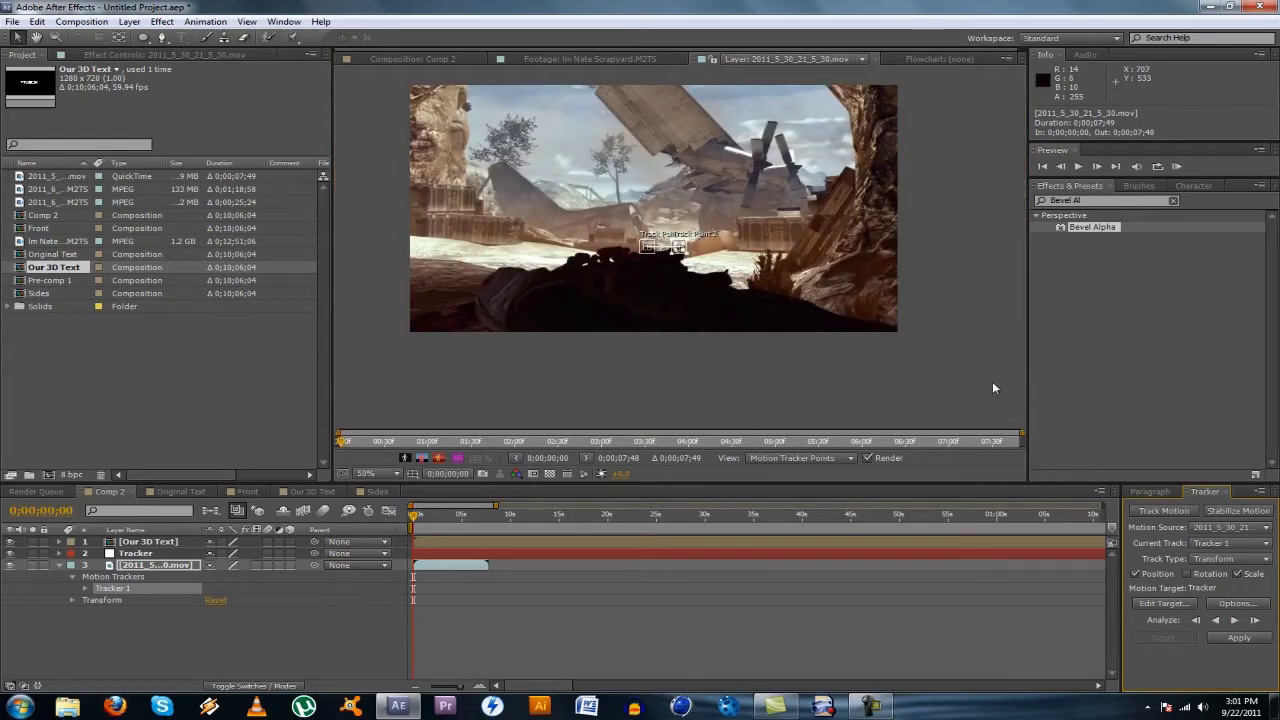
# Step: Analyze both track points forward to the clip's end and dismiss the Windows Update notice
pyautogui.click(1233, 620)
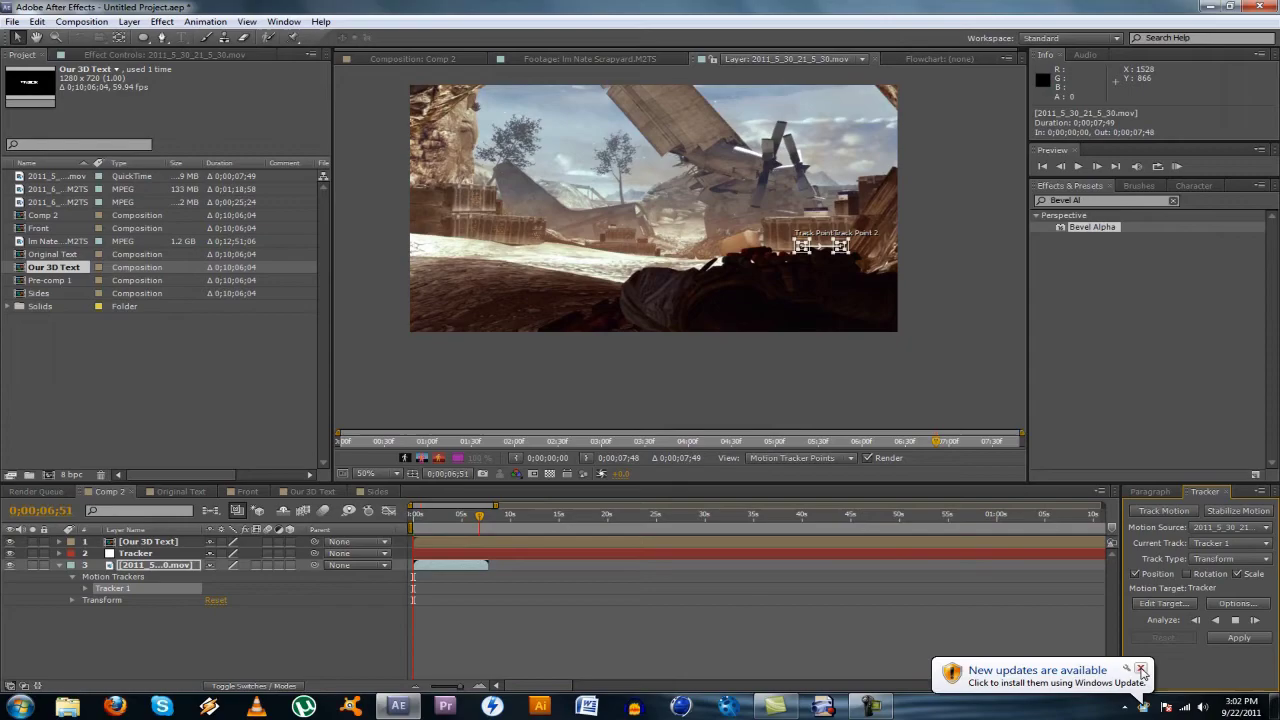
pyautogui.click(1141, 667)
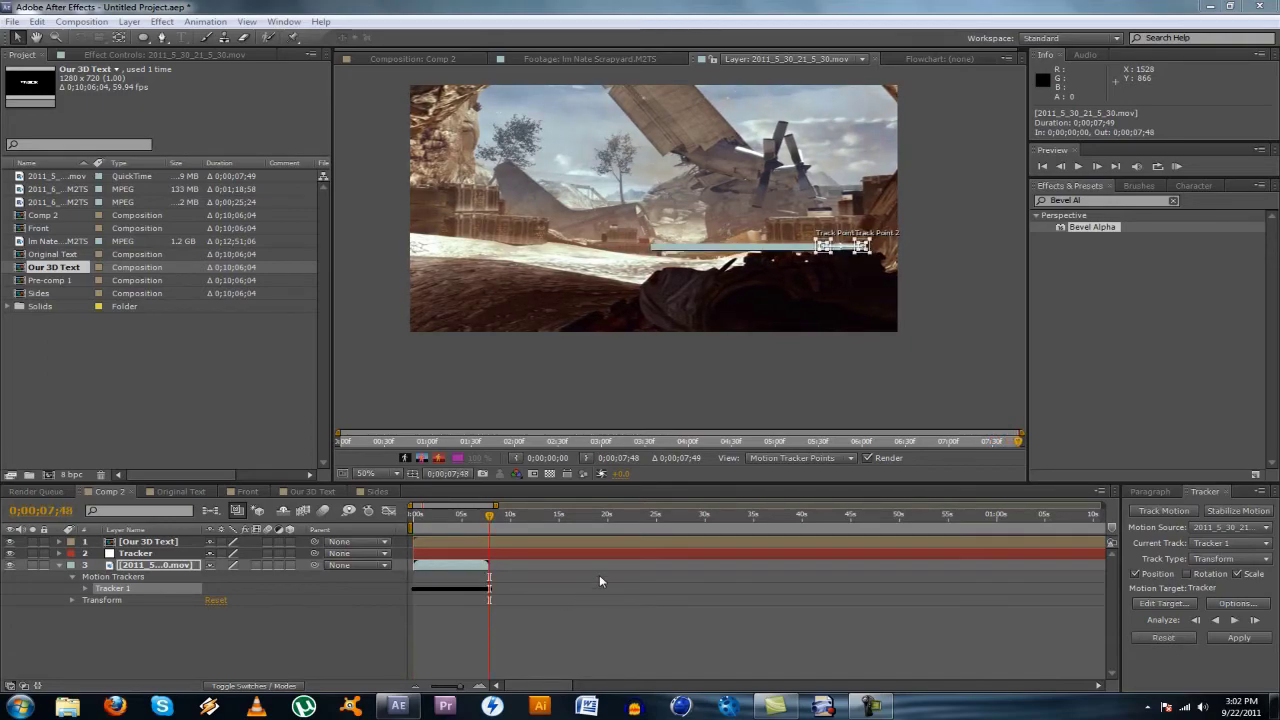
# Step: Apply the track to the Tracker null in X and Y, then scrub the timeline to verify
pyautogui.click(1239, 638)
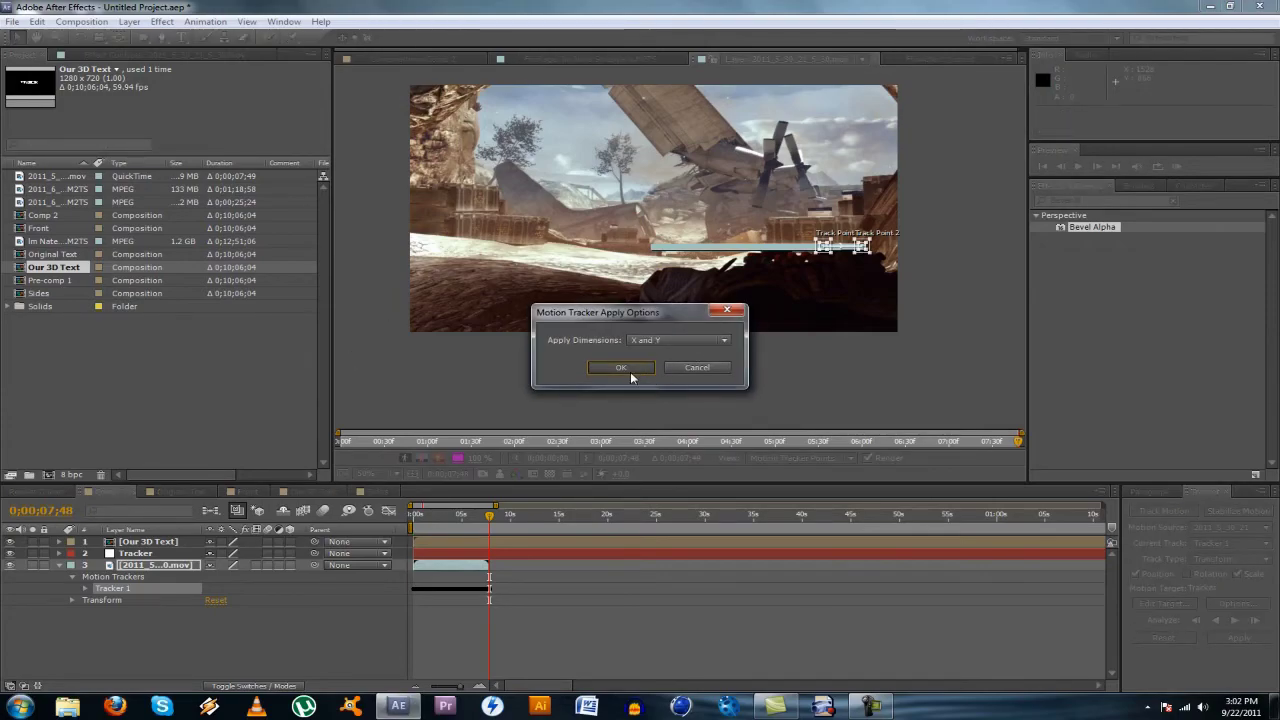
pyautogui.click(630, 372)
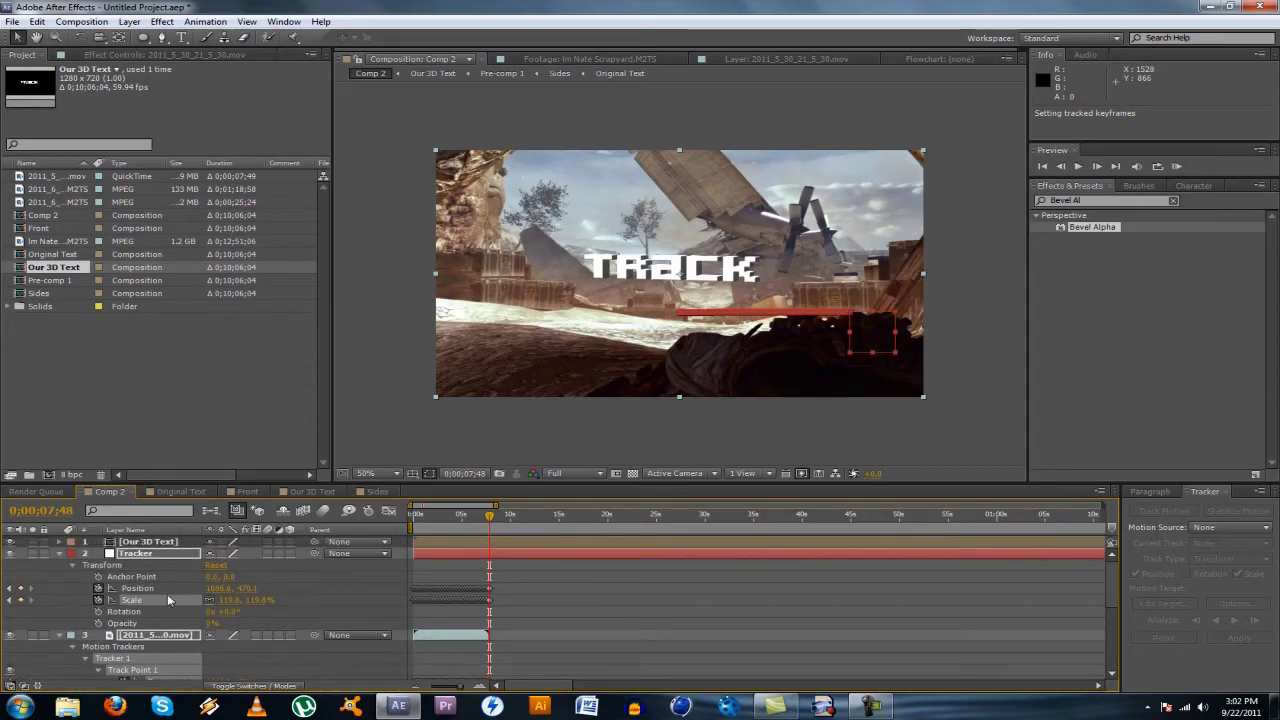
pyautogui.click(59, 636)
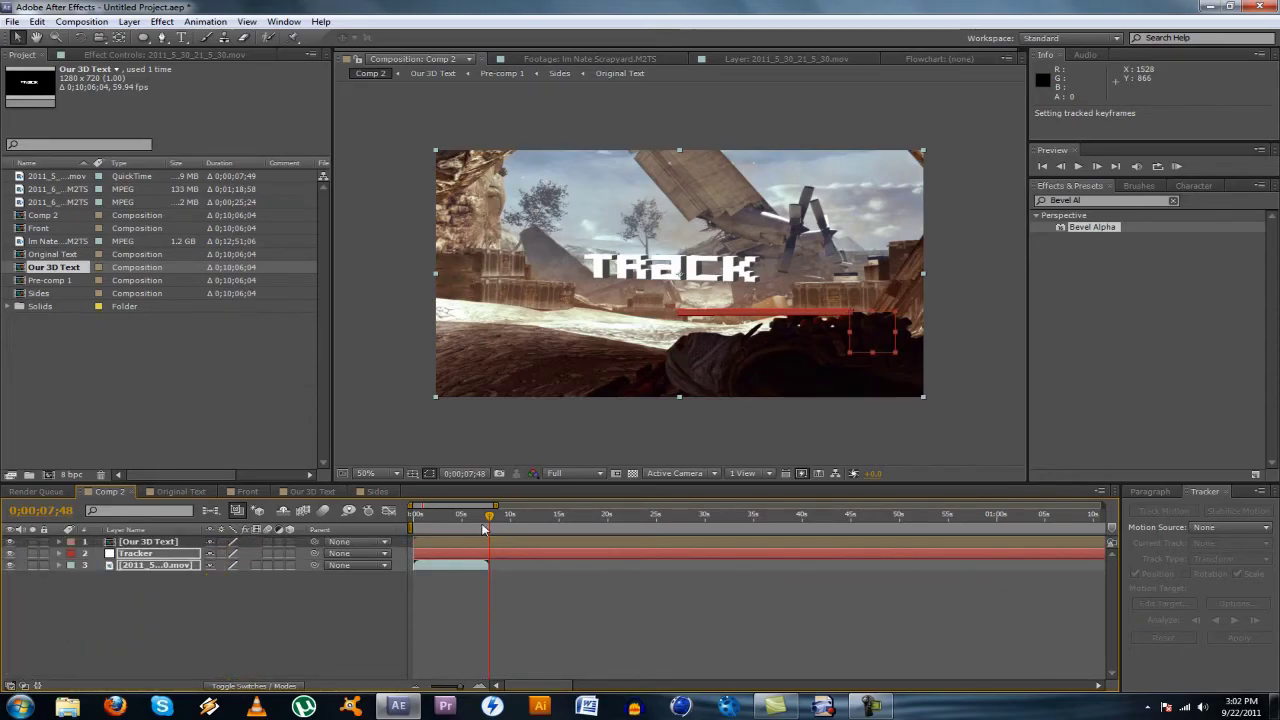
pyautogui.moveTo(478, 519); pyautogui.dragTo(413, 516)
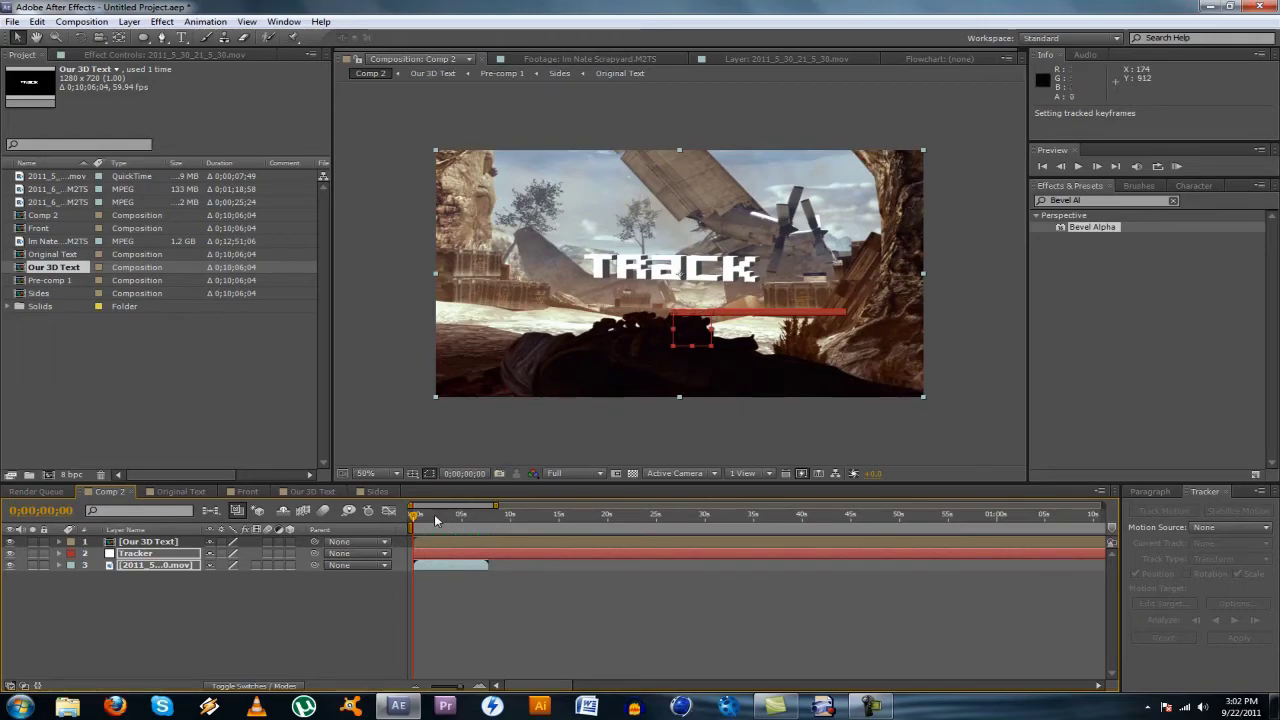
pyautogui.moveTo(413, 519); pyautogui.dragTo(493, 518)
pyautogui.click(414, 522)
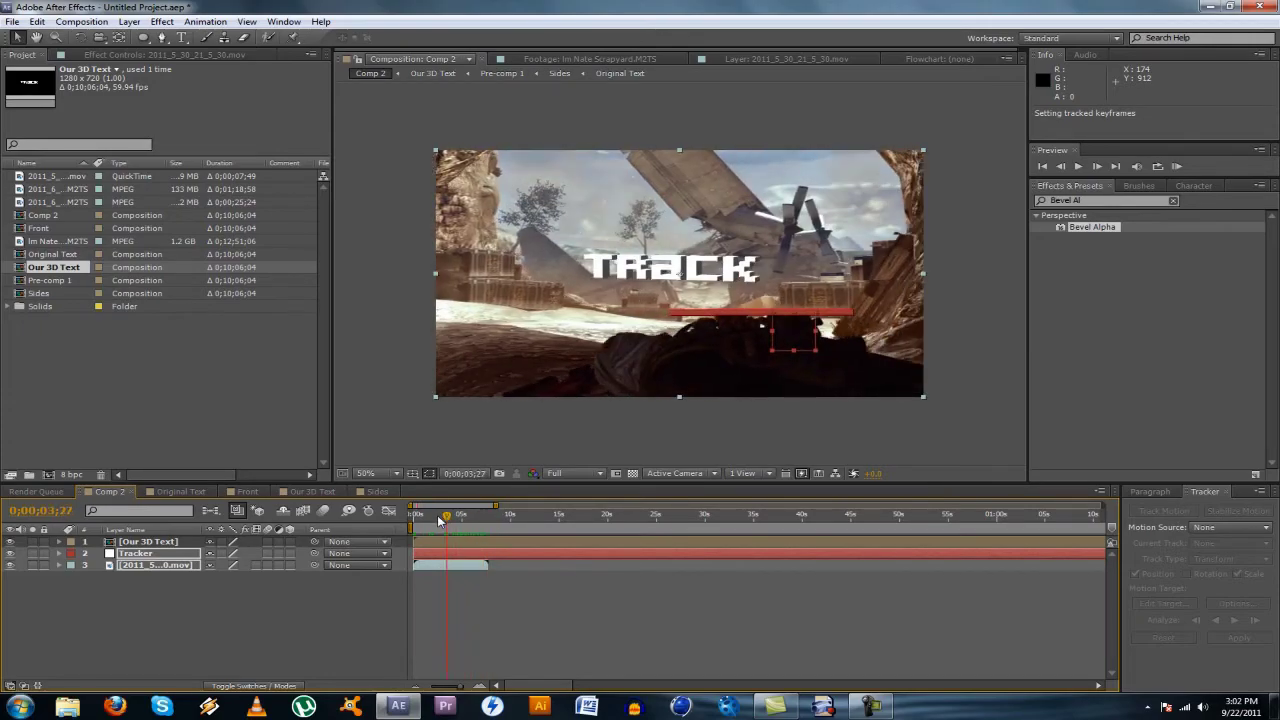
pyautogui.moveTo(414, 522); pyautogui.dragTo(388, 528)
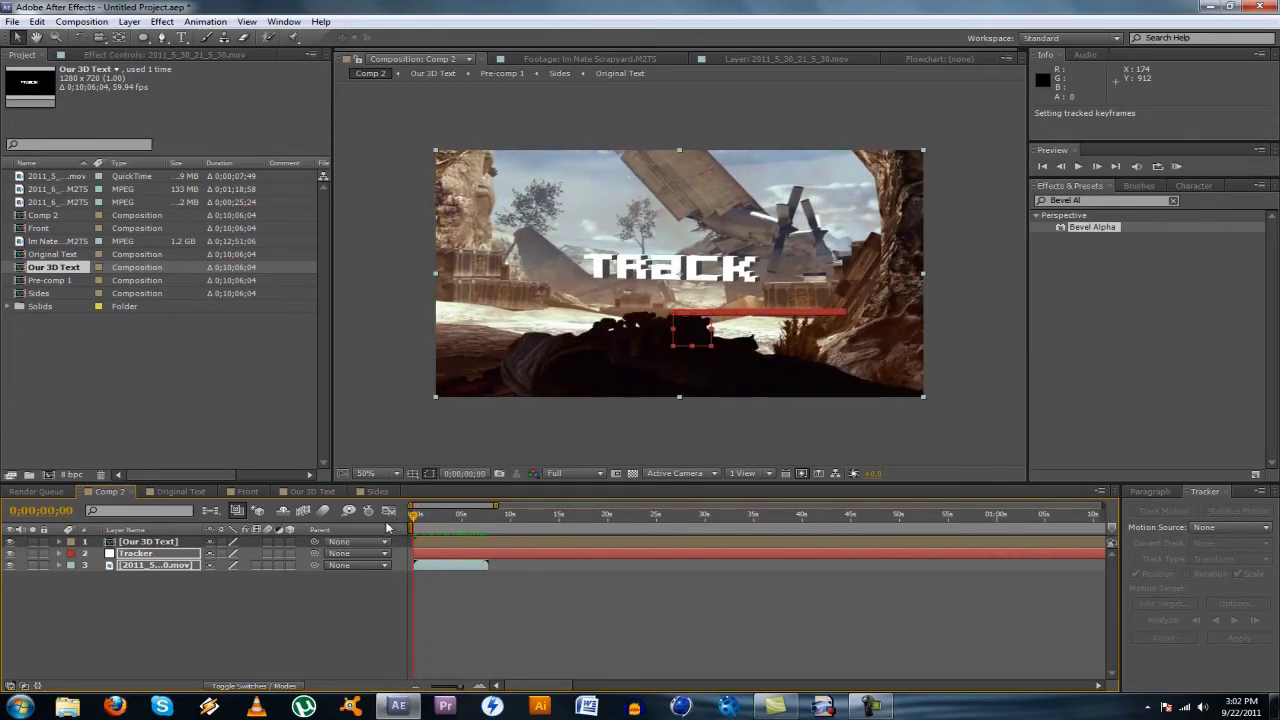
# Step: Nudge the TRACK text right and down, parent Our 3D Text to the Tracker null, and scrub to verify
pyautogui.click(168, 542)
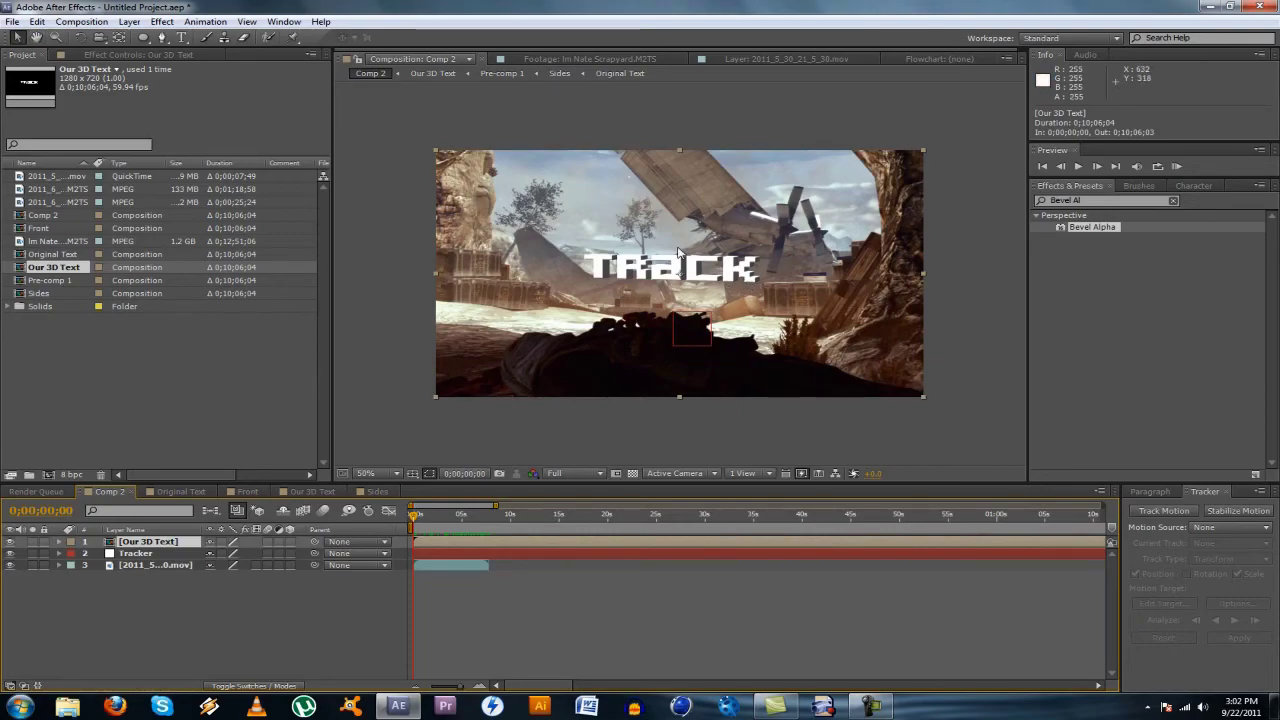
pyautogui.moveTo(678, 252); pyautogui.dragTo(729, 284)
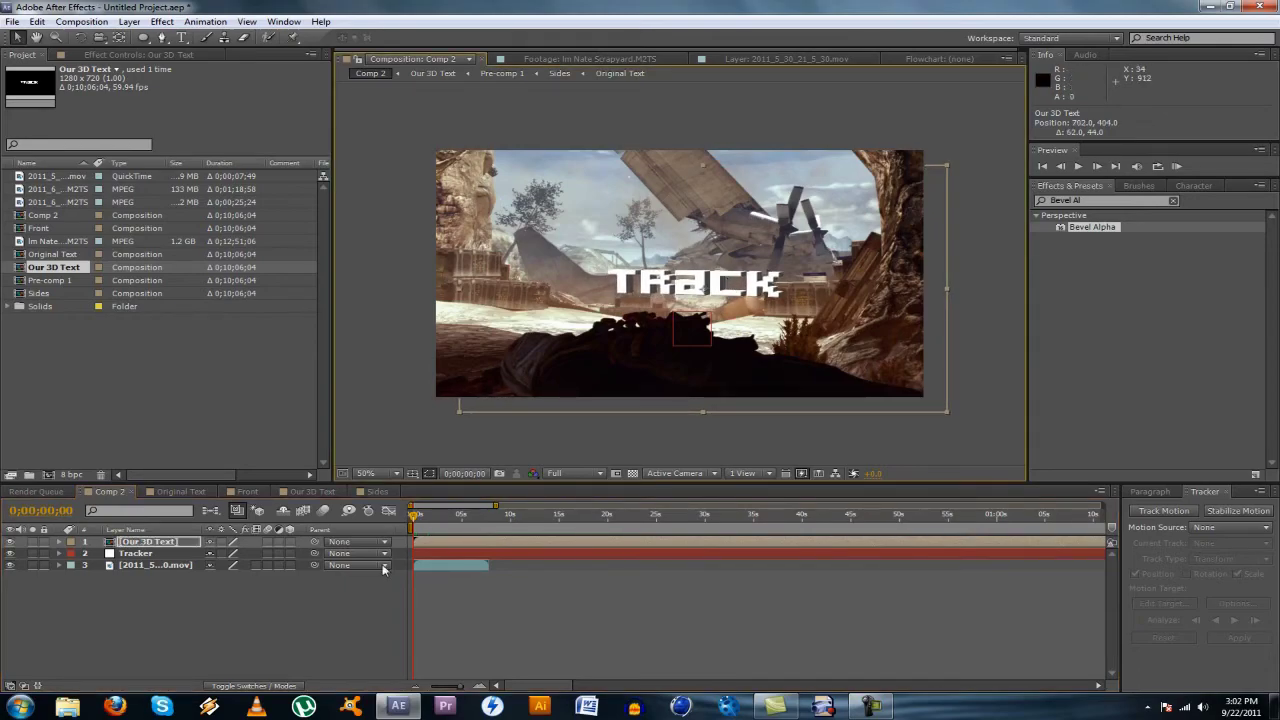
pyautogui.moveTo(315, 545); pyautogui.dragTo(157, 555)
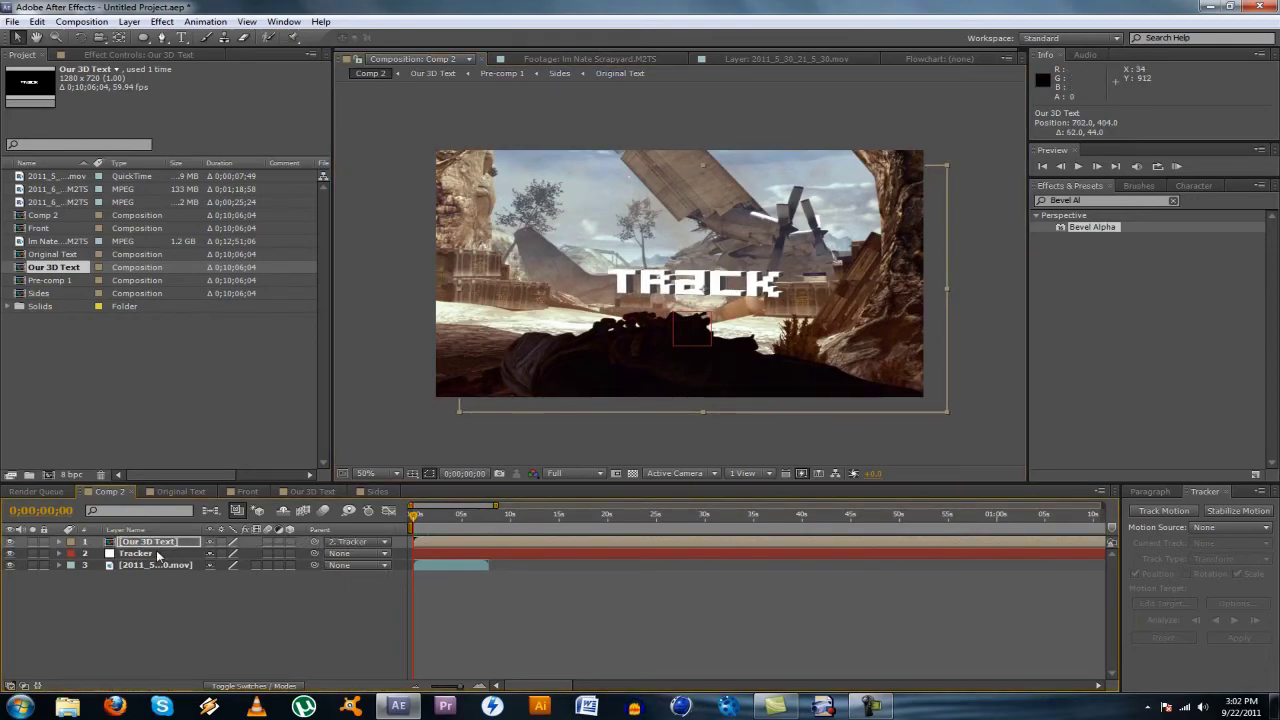
pyautogui.moveTo(422, 525)
pyautogui.mouseDown()
pyautogui.moveTo(492, 518)
pyautogui.moveTo(428, 543)
pyautogui.moveTo(476, 539)
pyautogui.moveTo(410, 541)
pyautogui.mouseUp()
pyautogui.press('space')
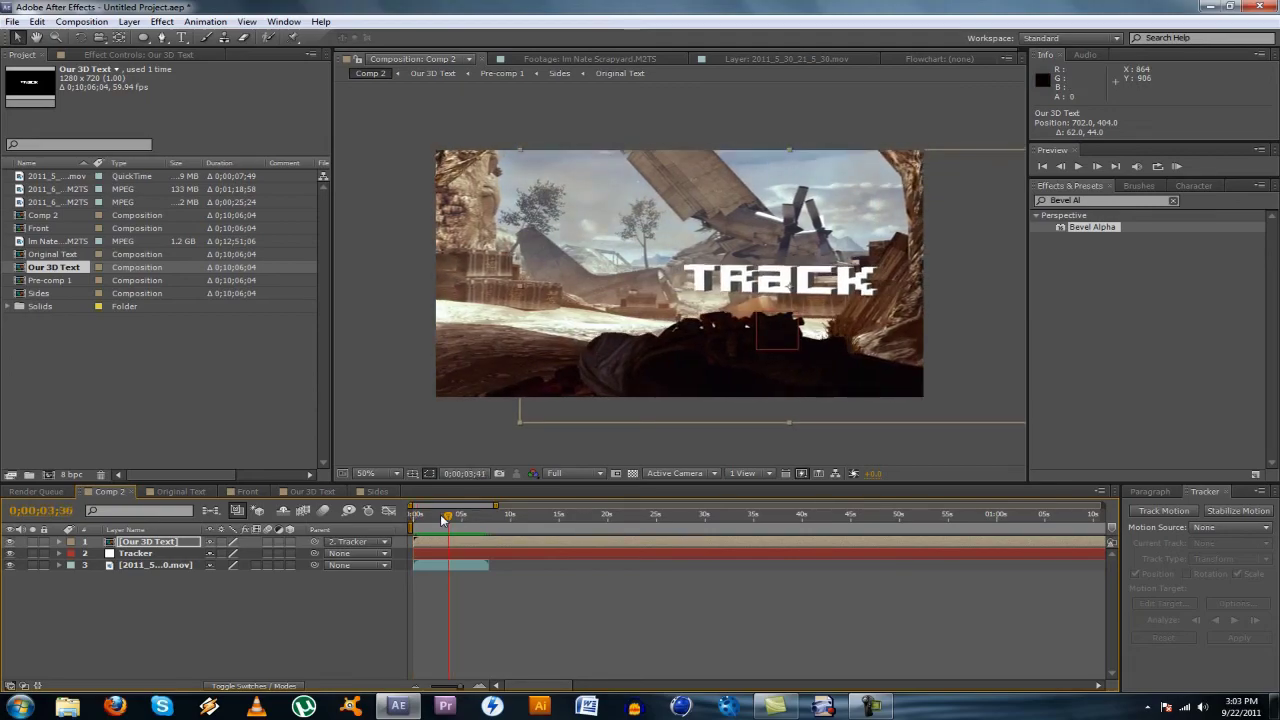
pyautogui.press('space')
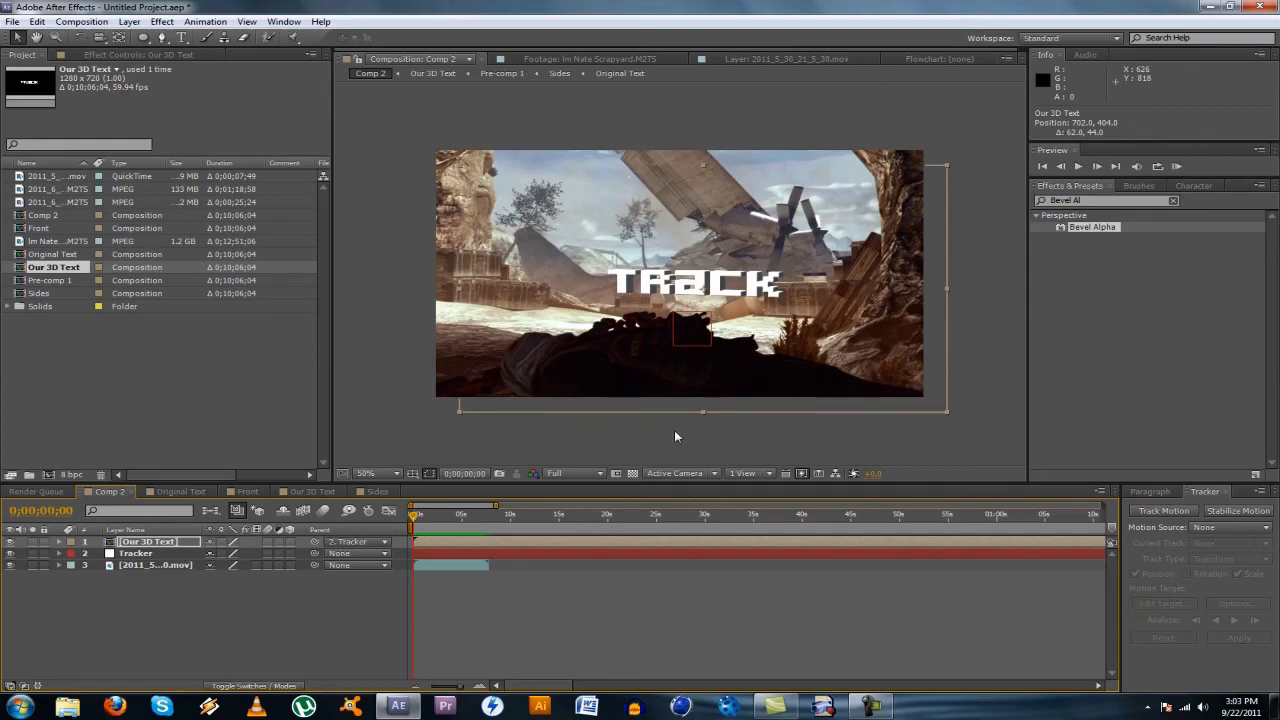
pyautogui.moveTo(884, 707)
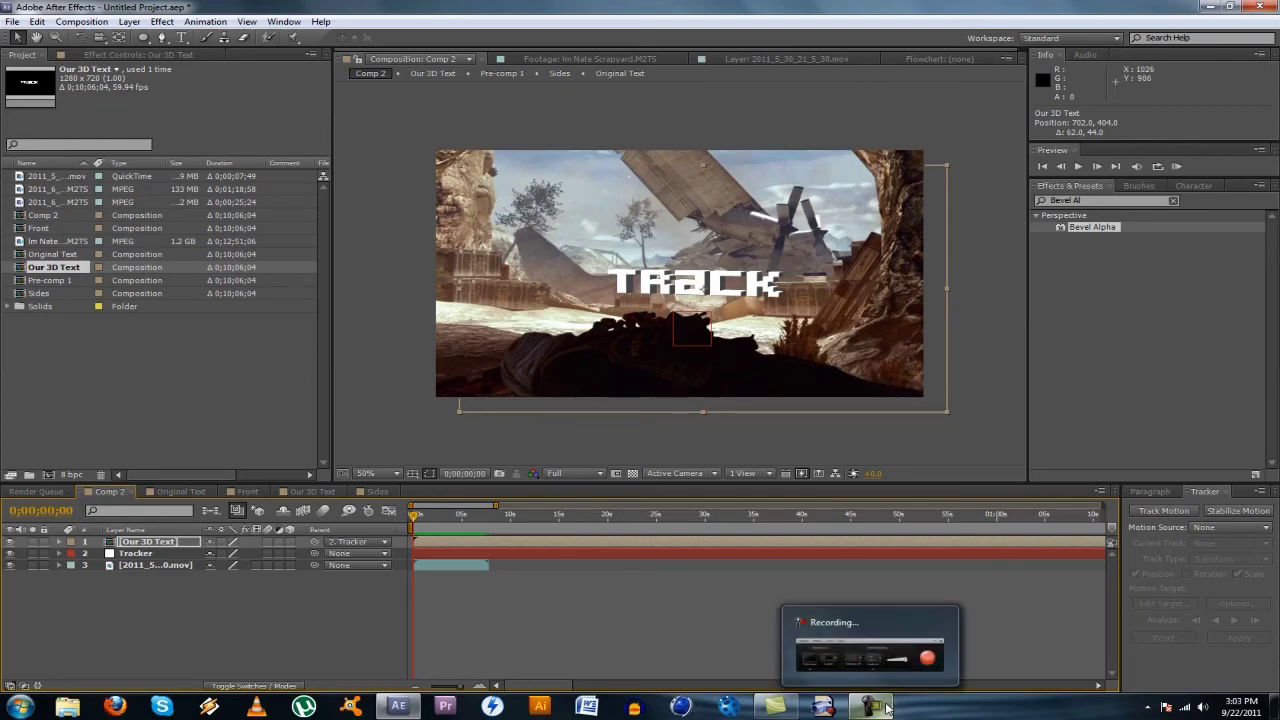